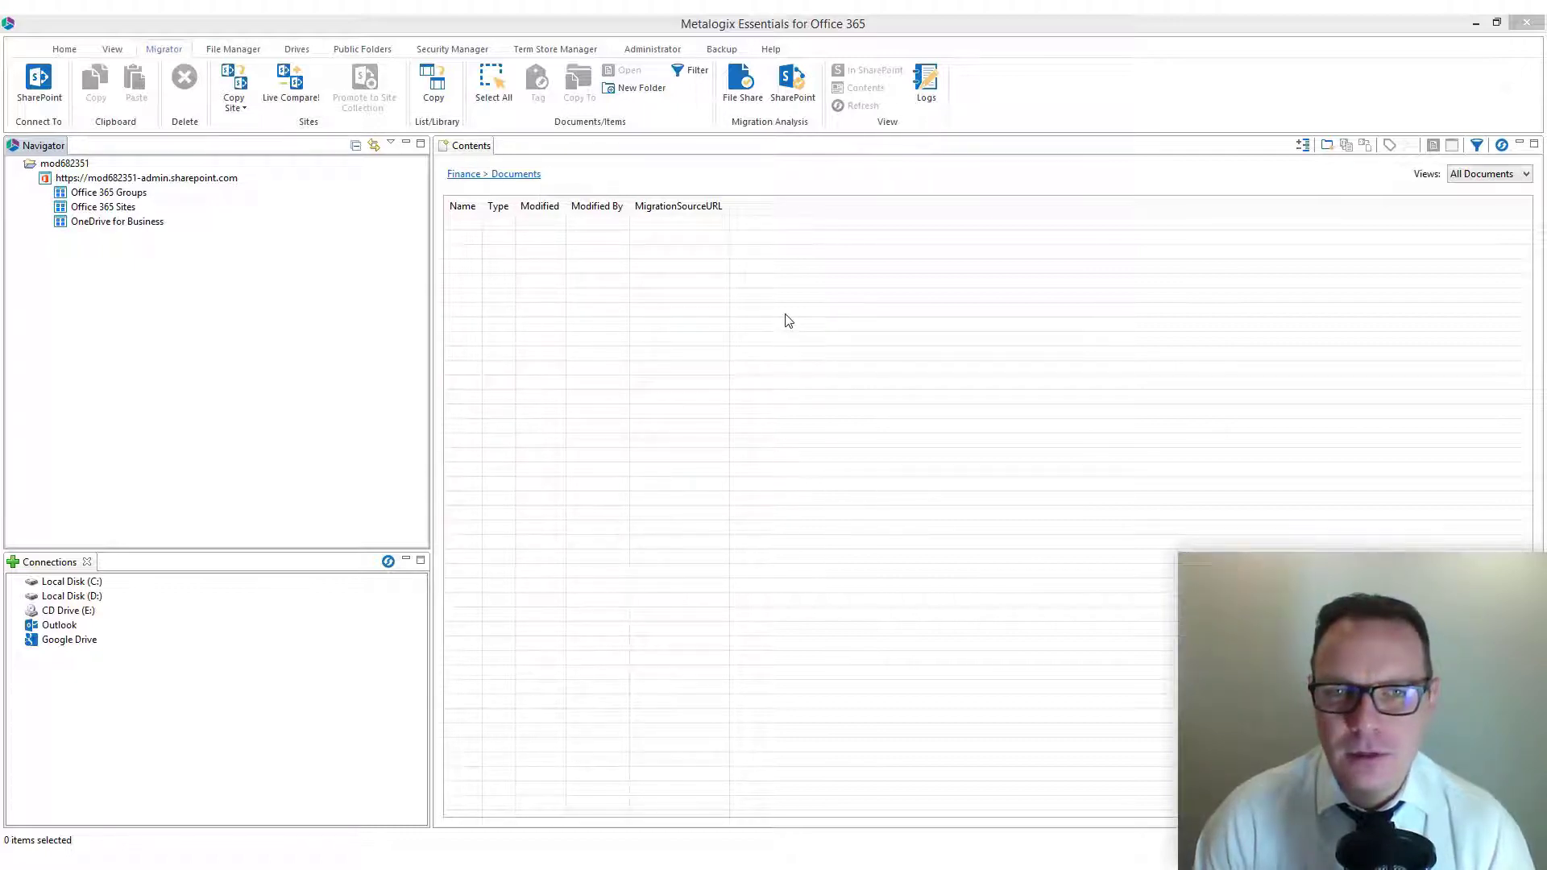
Step: Browse the C: drive connection to the user's Desktop and show the contents of the Example File Share folder
{"action": "left_click", "coordinate": [18, 581]}
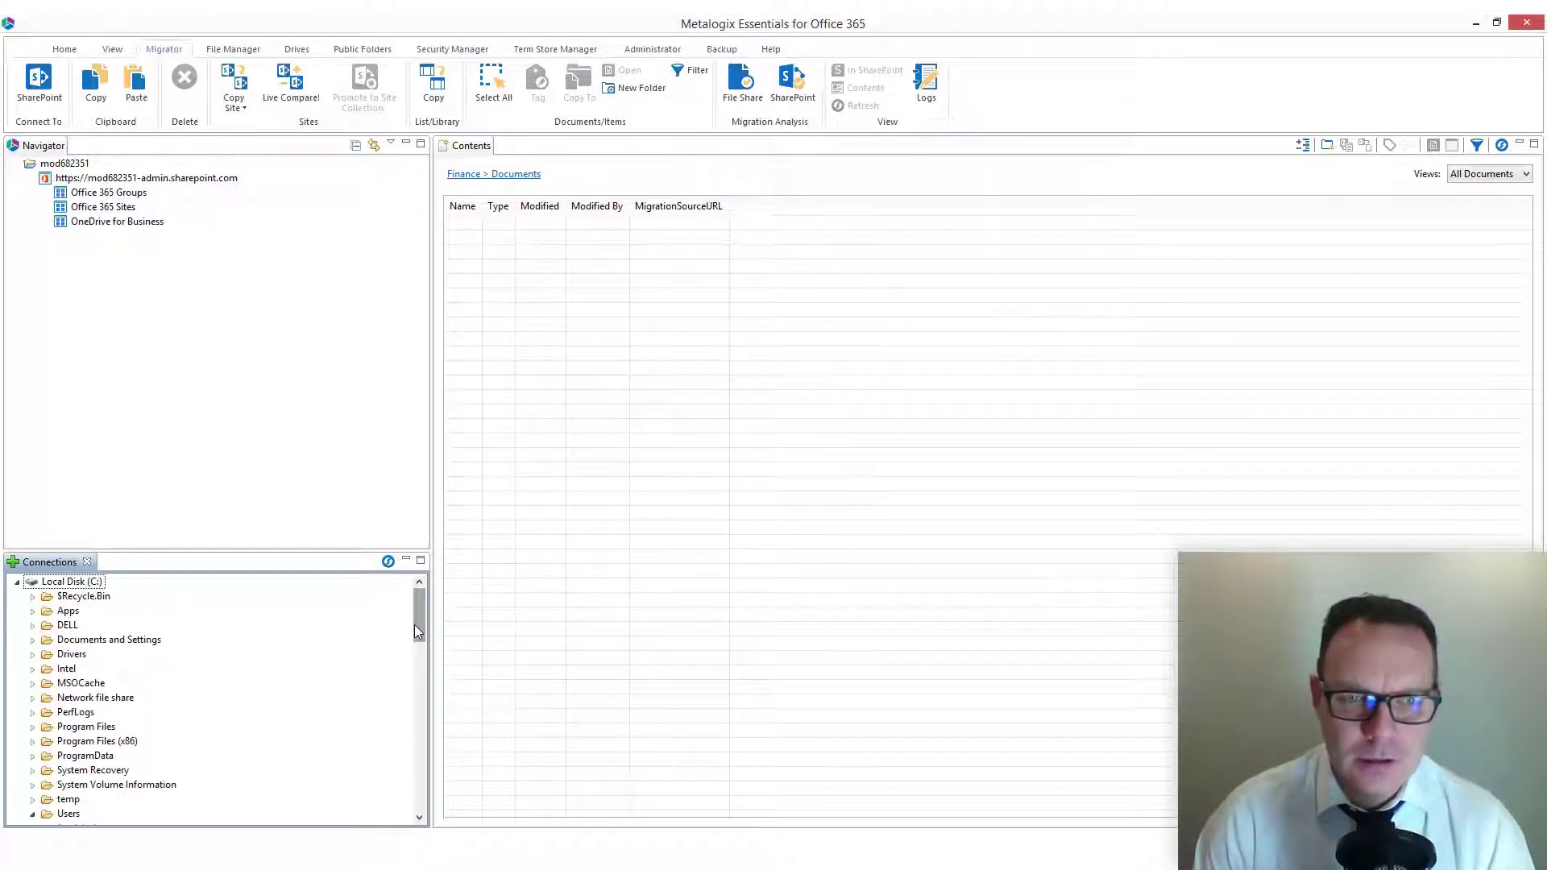
{"action": "left_click_drag", "start_coordinate": [414, 625], "coordinate": [420, 641]}
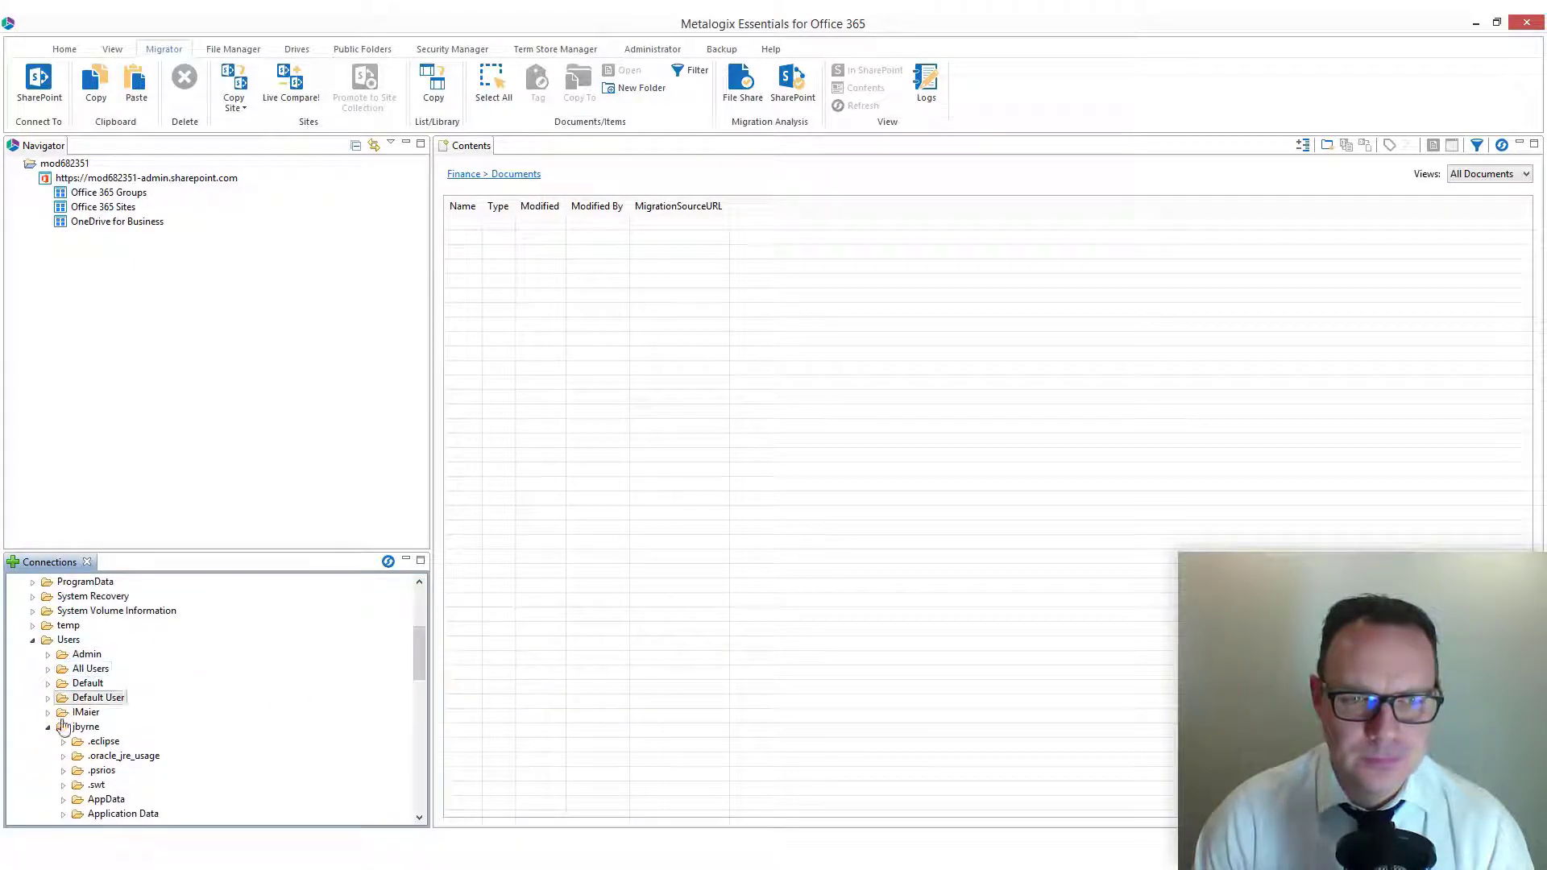
{"action": "left_click_drag", "start_coordinate": [415, 656], "coordinate": [418, 685]}
{"action": "left_click", "coordinate": [105, 743]}
{"action": "left_click", "coordinate": [143, 771]}
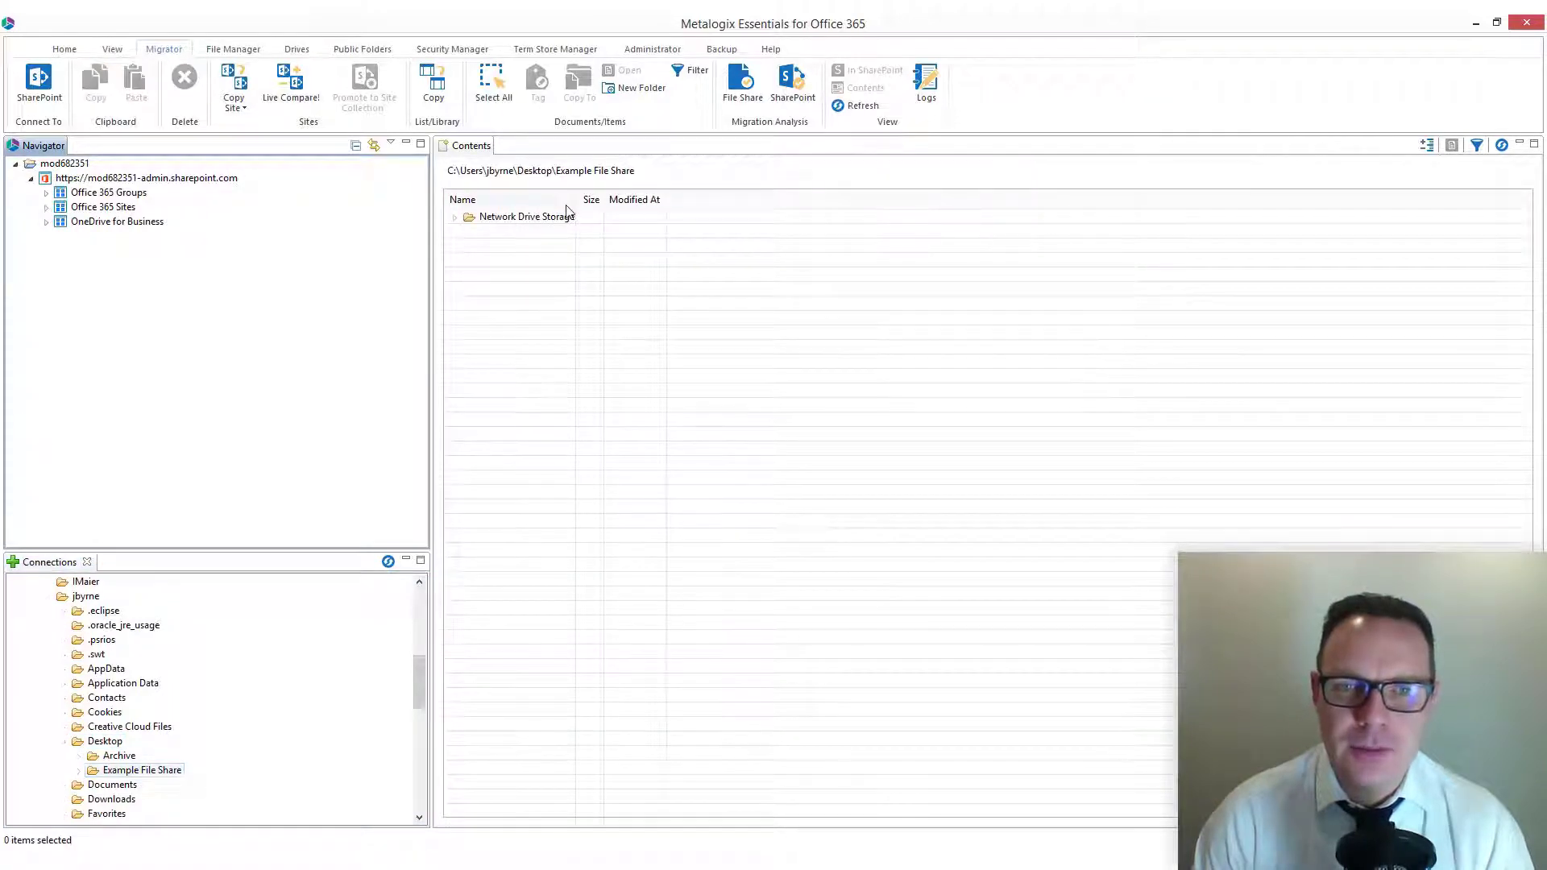
Step: Expand Network Drive Storage and its Finance folder, including Finance Team Documents, France, Ireland and UK, to examine their files
{"action": "left_click", "coordinate": [456, 217]}
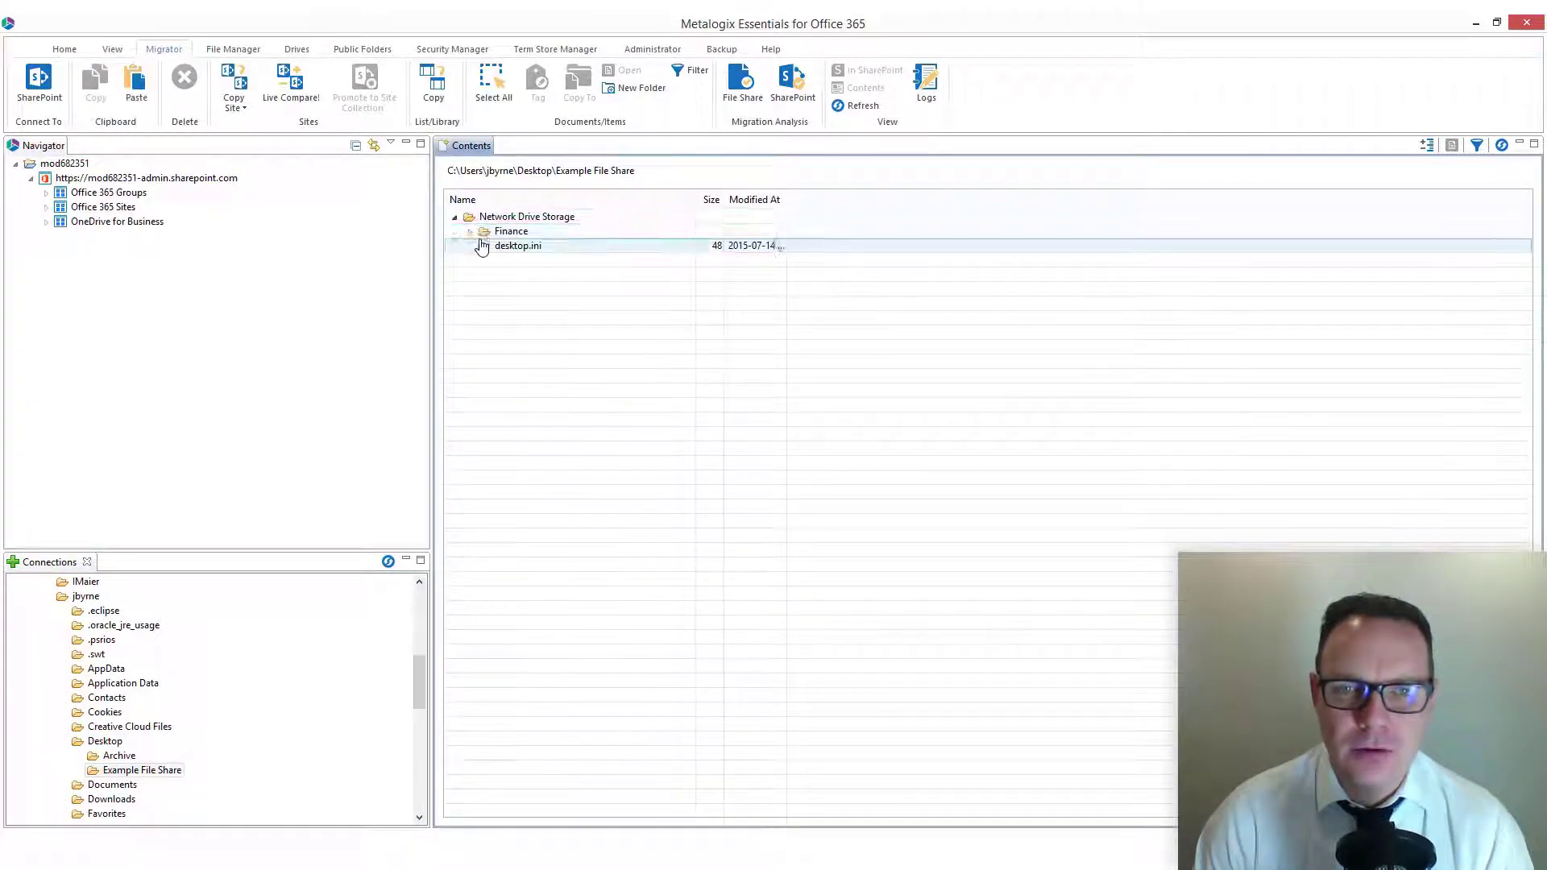
{"action": "left_click", "coordinate": [470, 231]}
{"action": "left_click", "coordinate": [485, 246]}
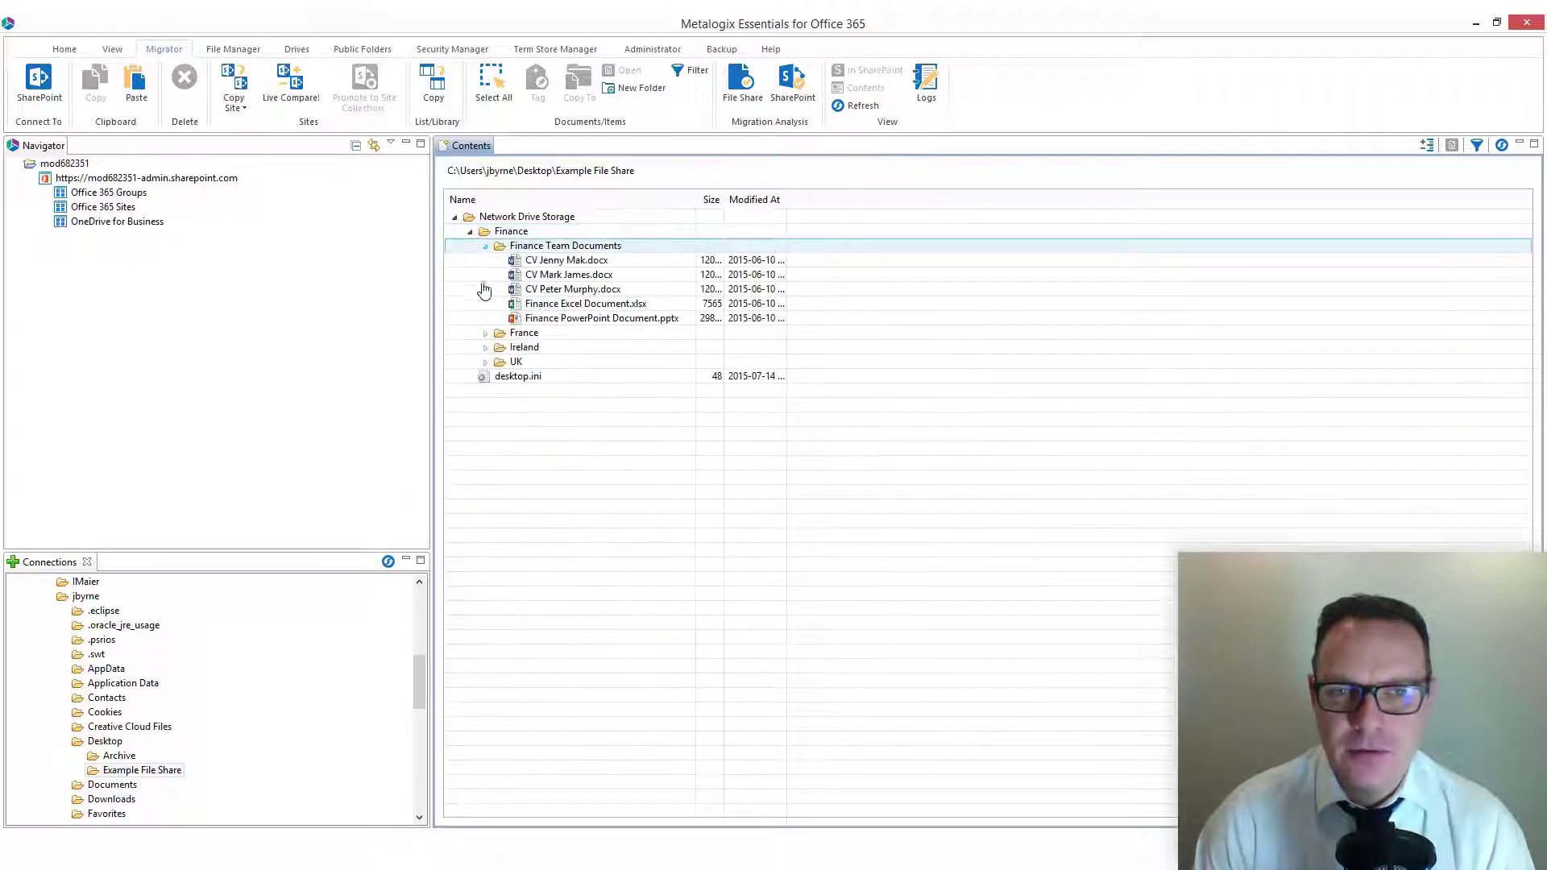
{"action": "left_click", "coordinate": [485, 332]}
{"action": "left_click", "coordinate": [485, 362]}
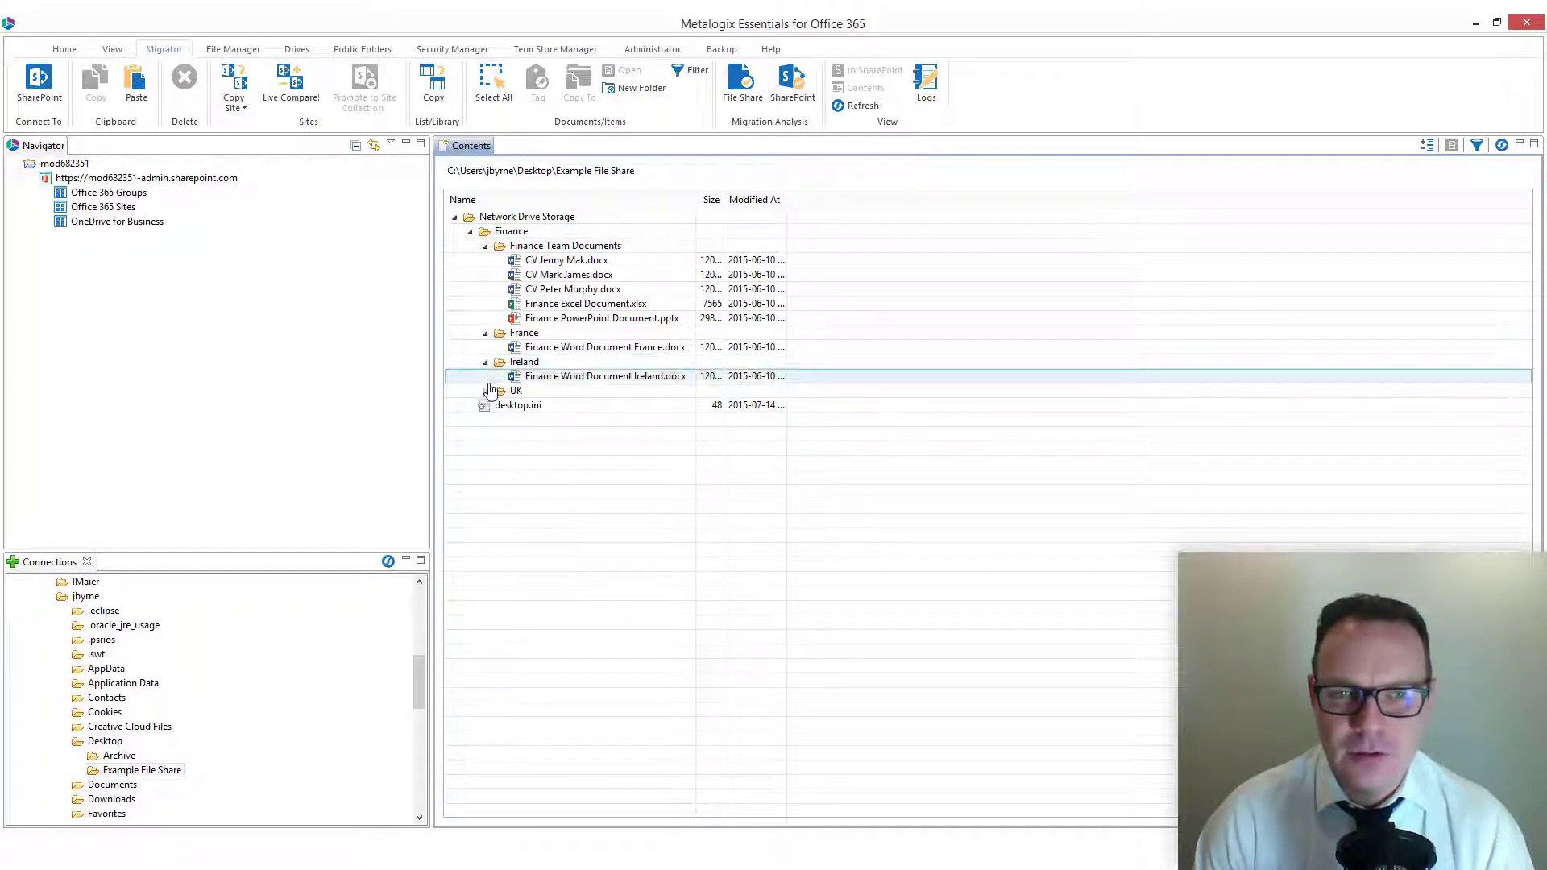
{"action": "left_click", "coordinate": [485, 391]}
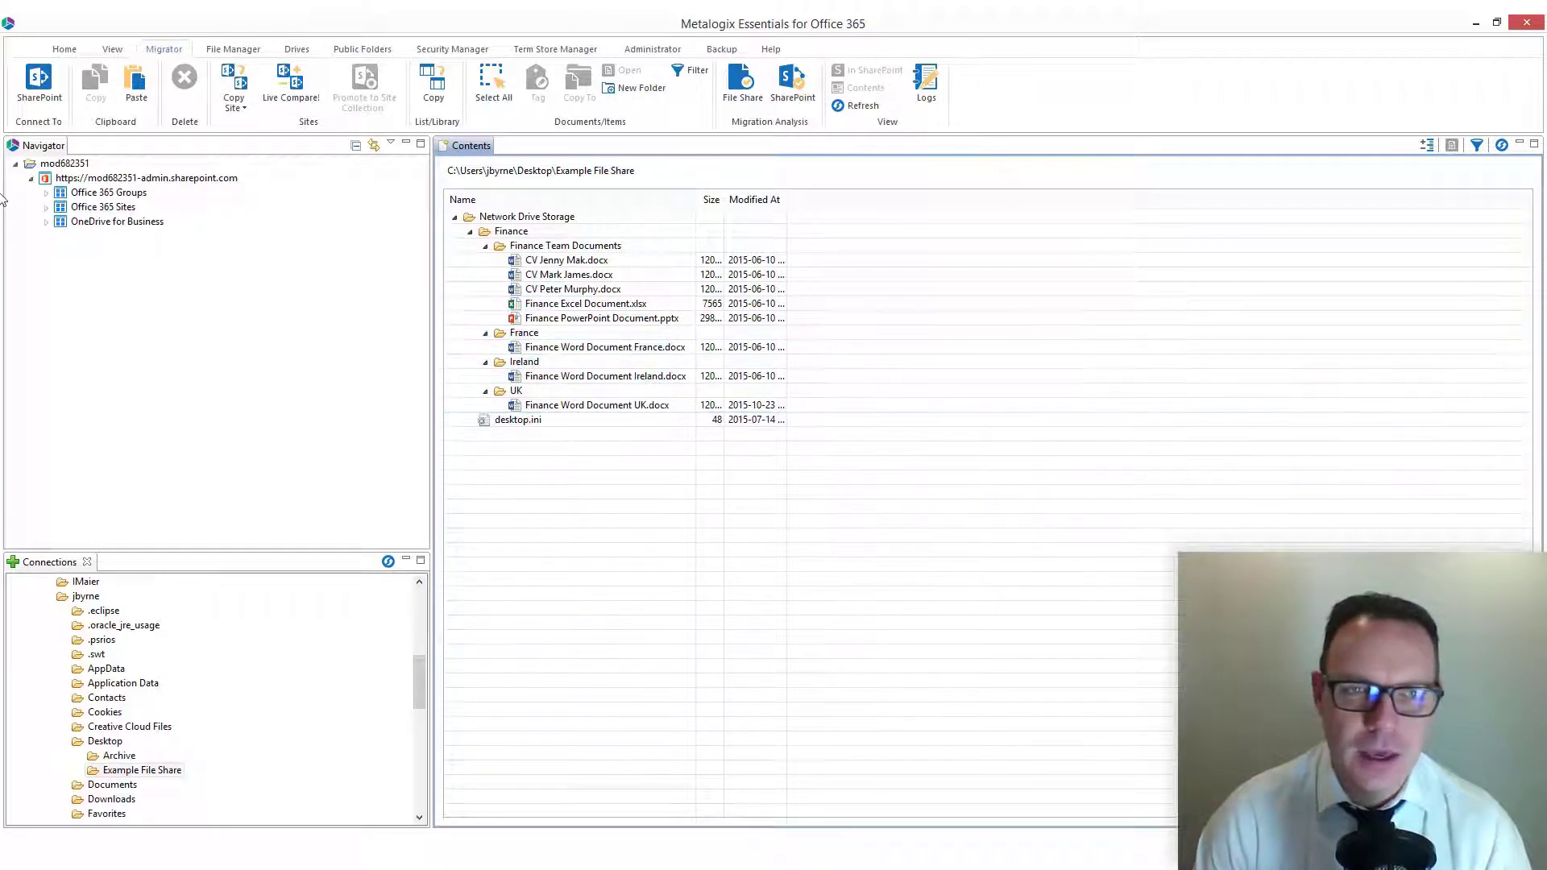
Step: Under Office 365 Sites, expand MetaOne down to the Finance department's lists and view its Documents library in the browser
{"action": "left_click", "coordinate": [46, 207]}
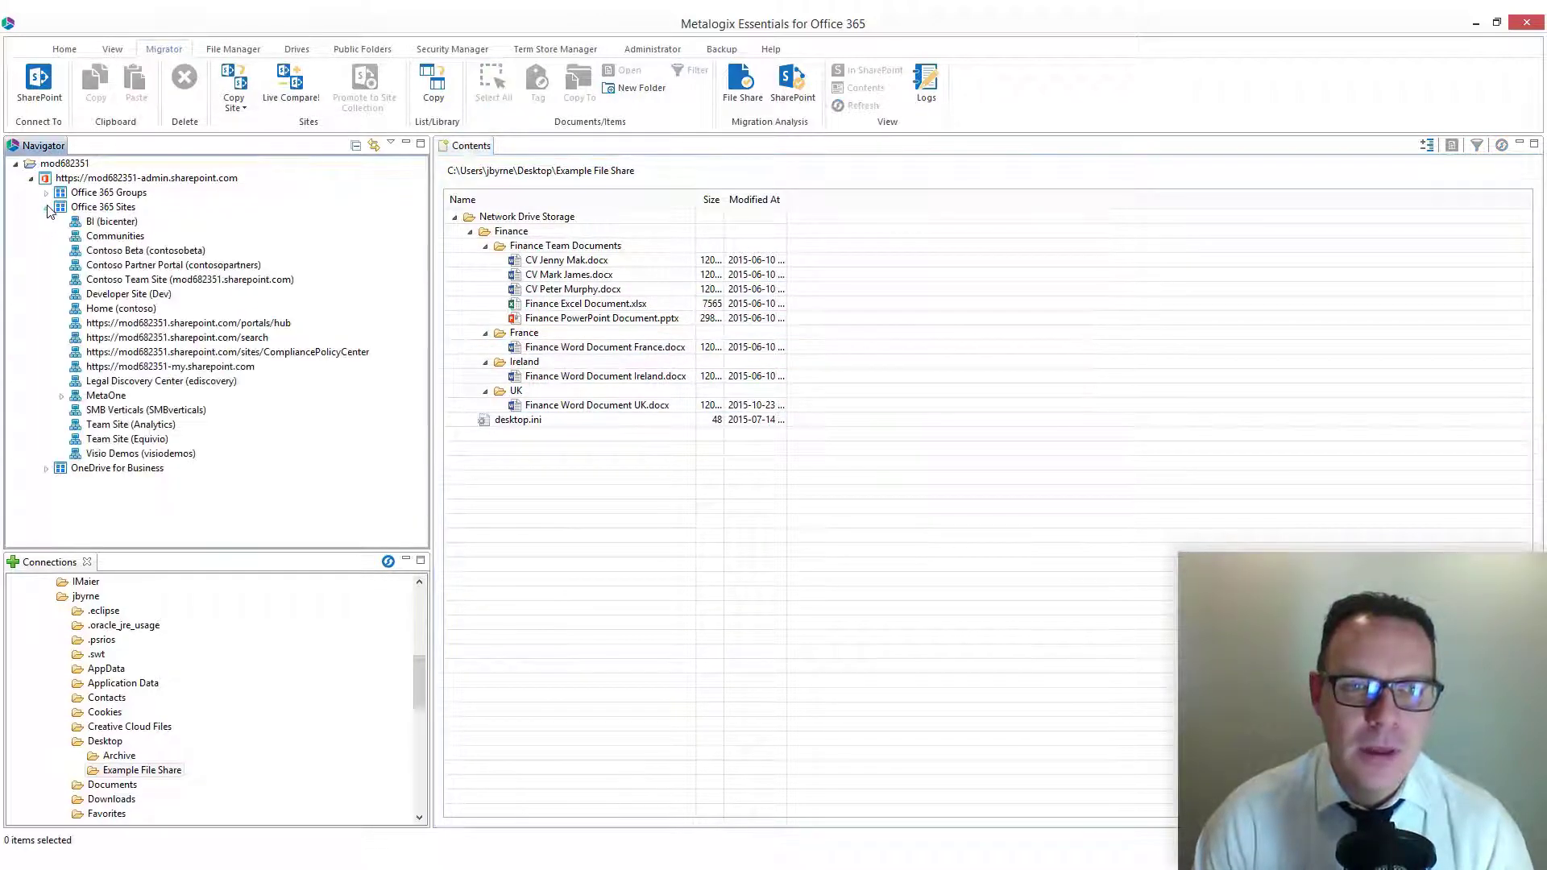
{"action": "left_click", "coordinate": [60, 396]}
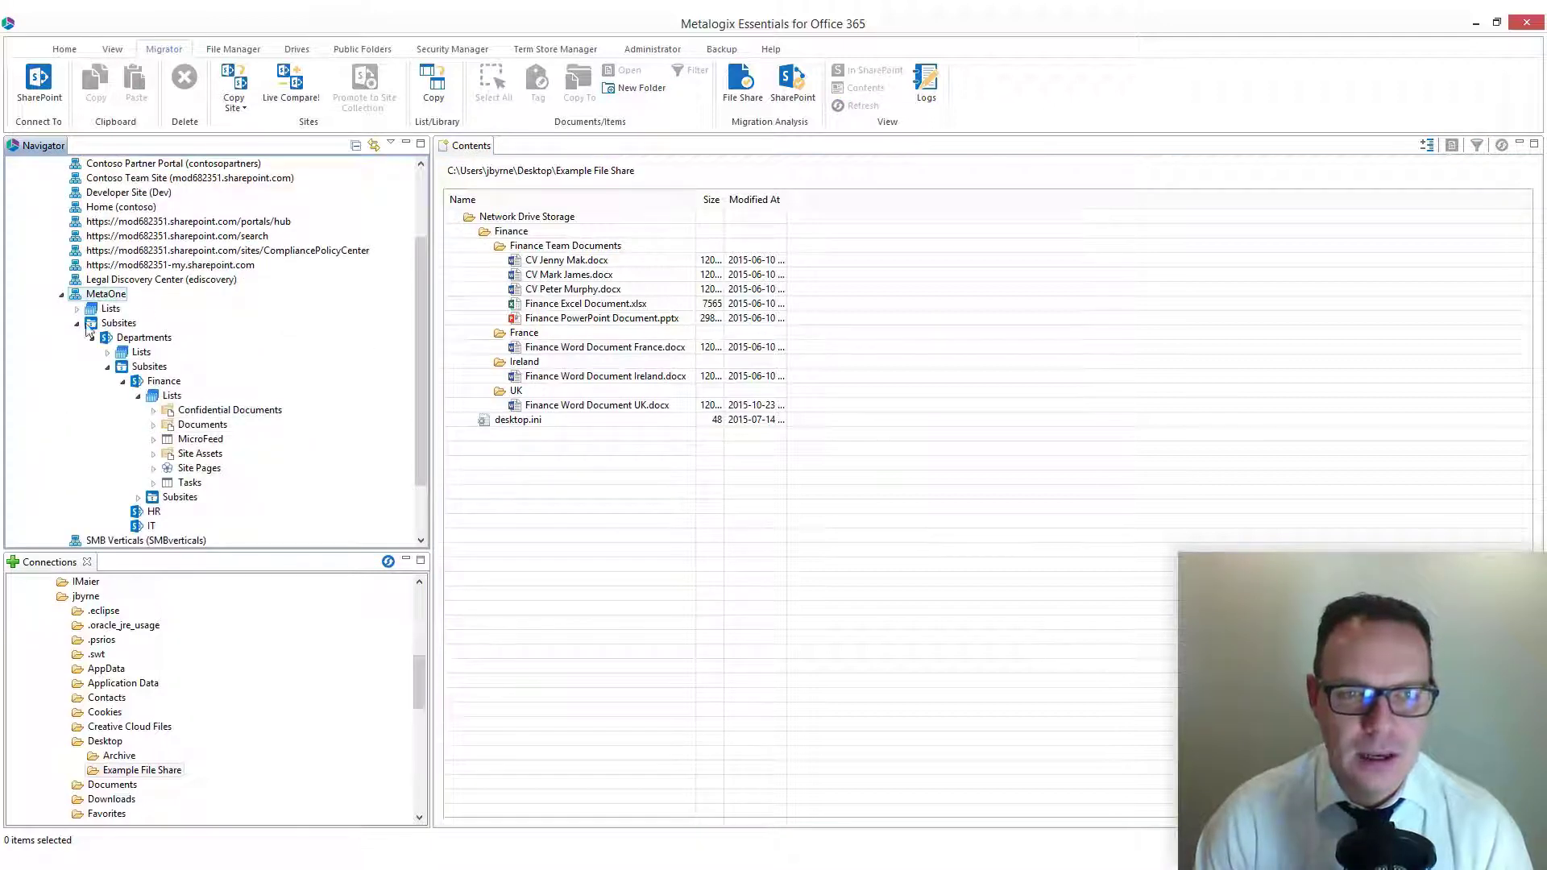
{"action": "right_click", "coordinate": [207, 433]}
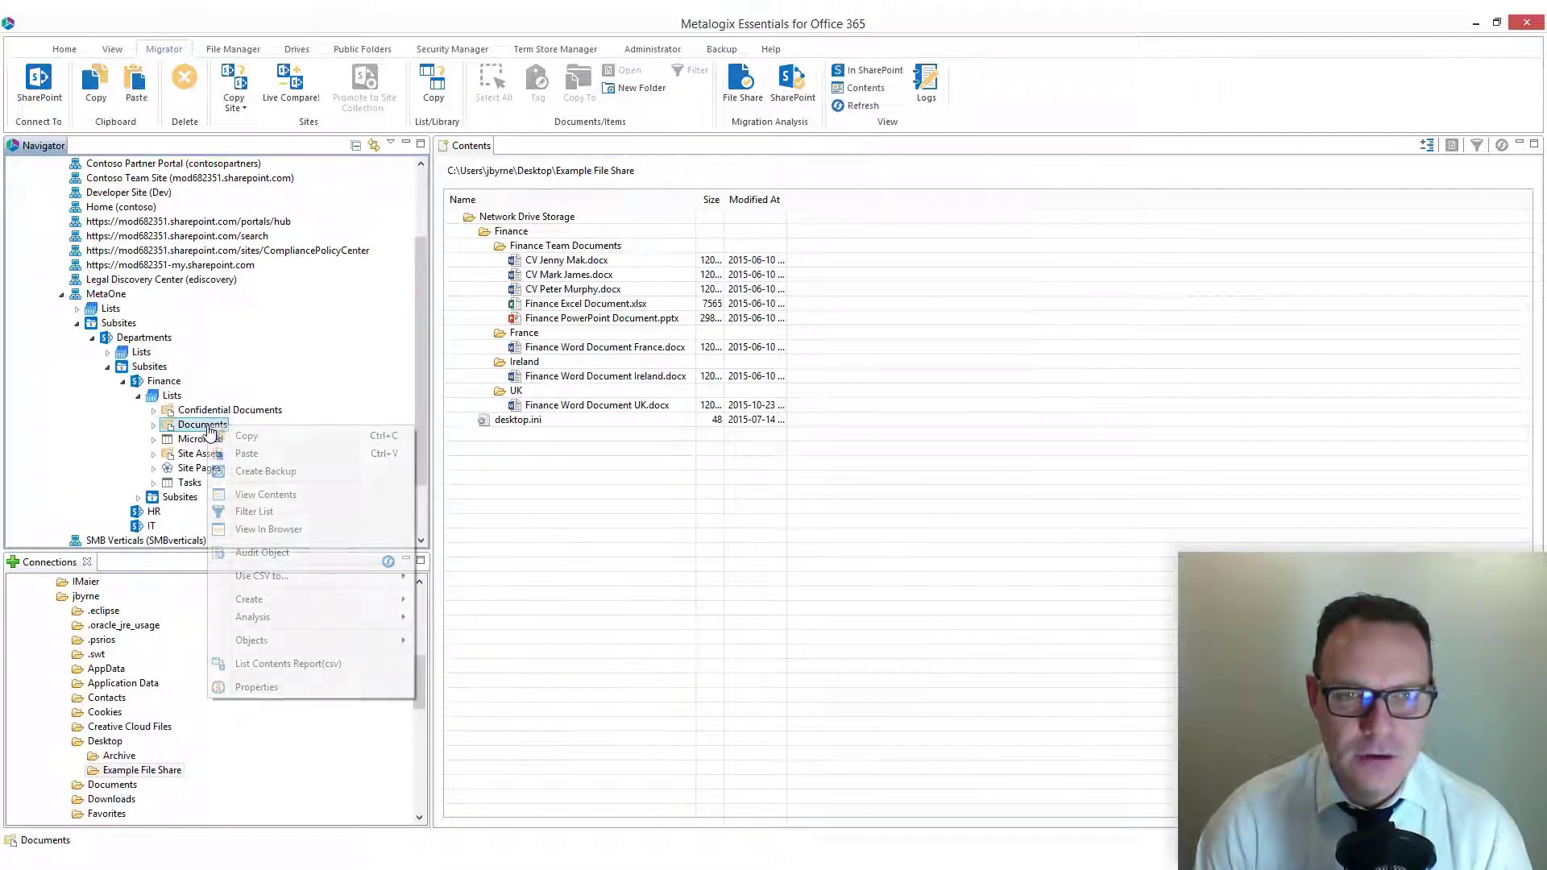
{"action": "left_click", "coordinate": [331, 525]}
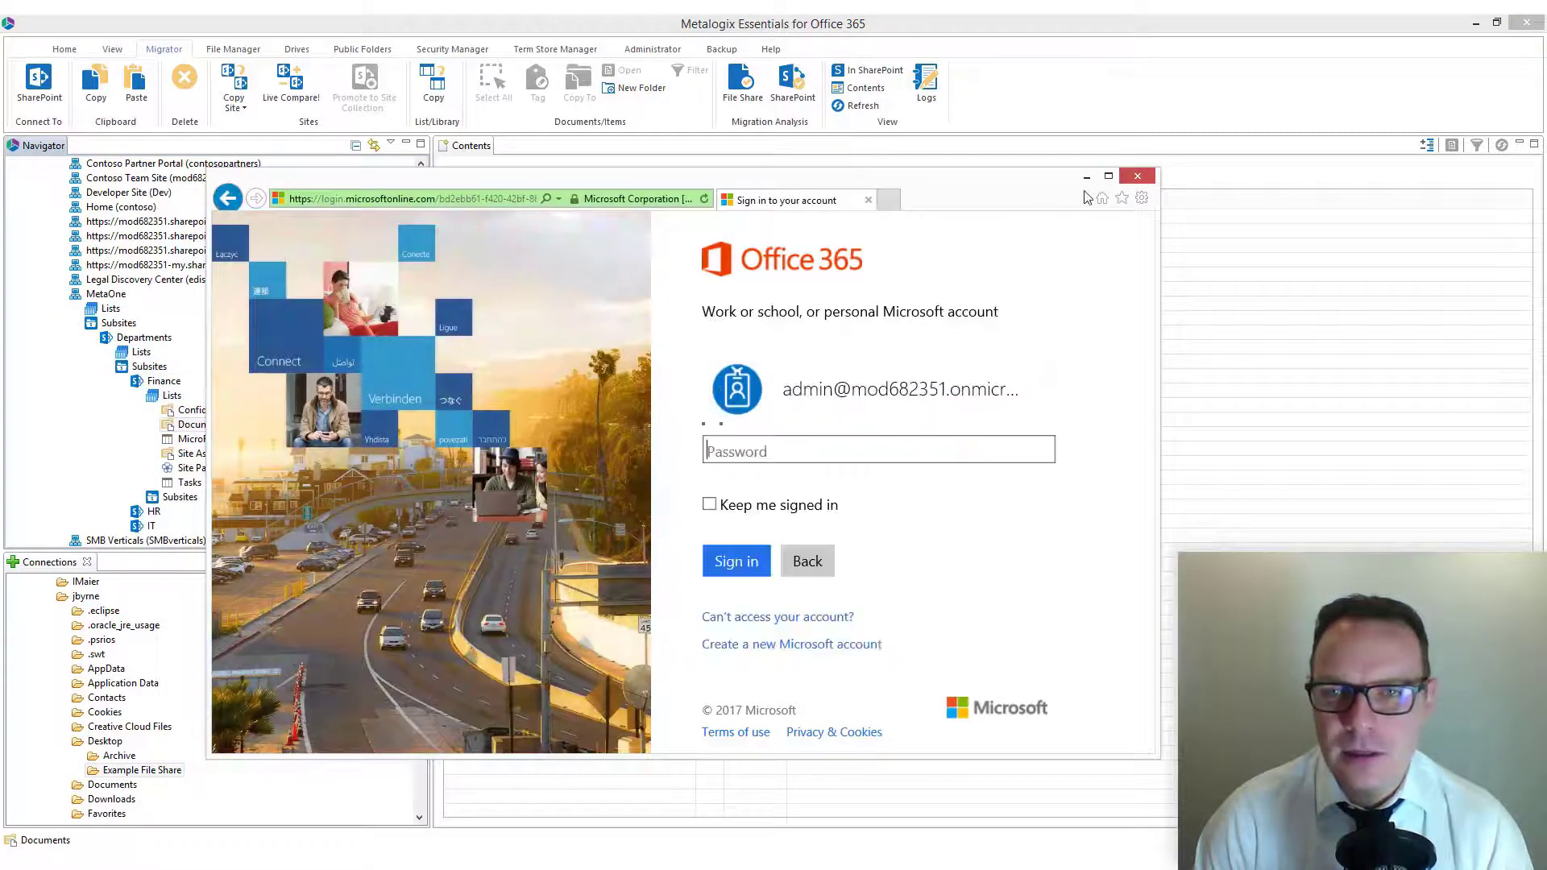
Step: Sign in to Office 365 with the account password and maximize the browser window
{"action": "type", "text": "••••"}
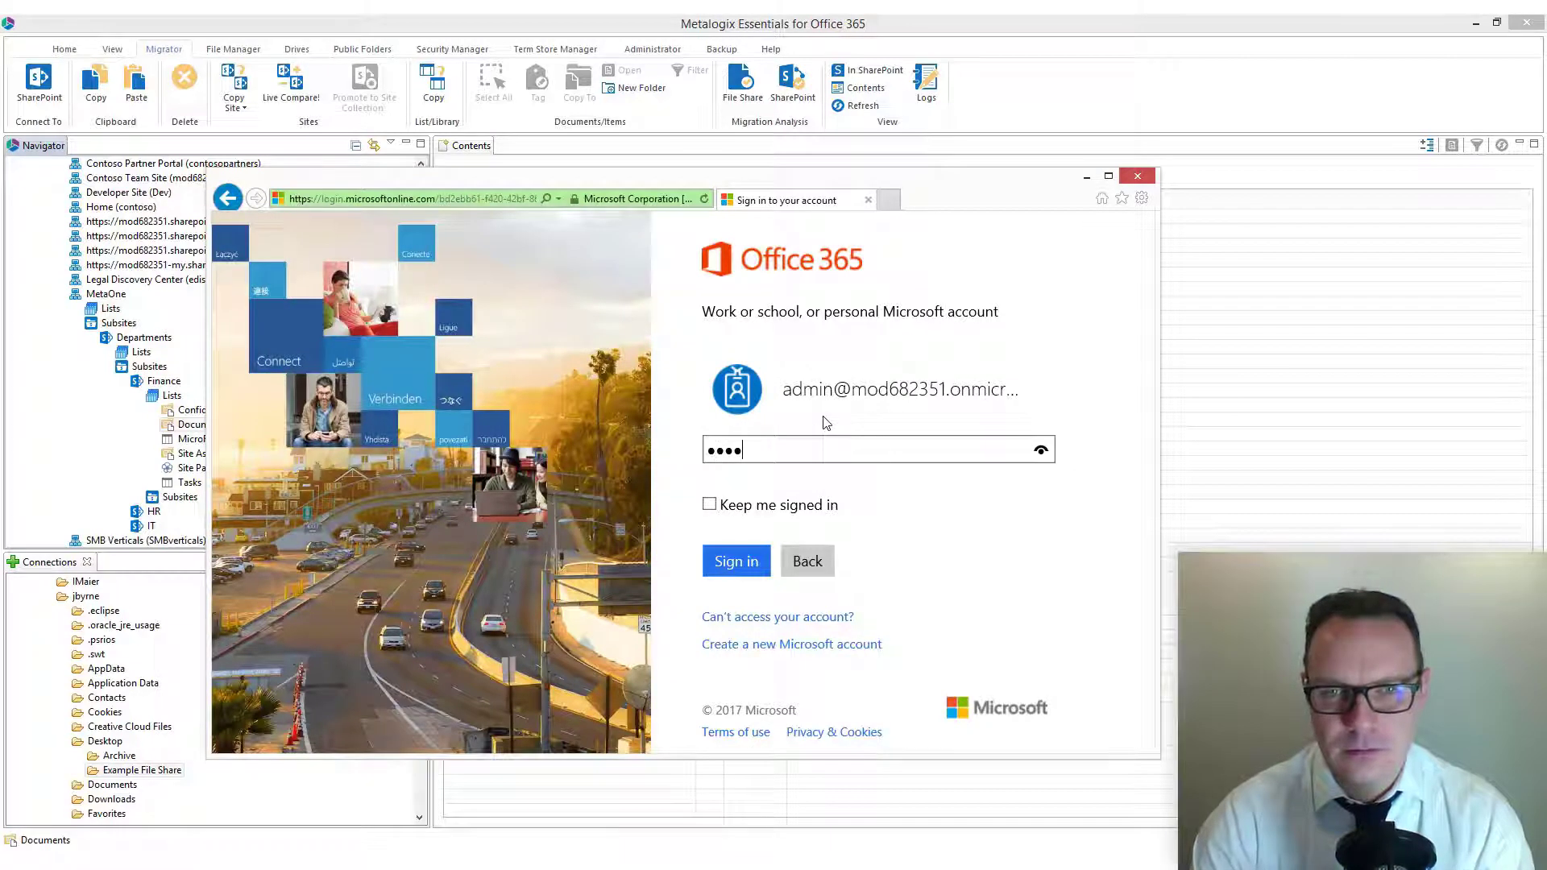
{"action": "type", "text": "•••••"}
{"action": "key", "text": "Return"}
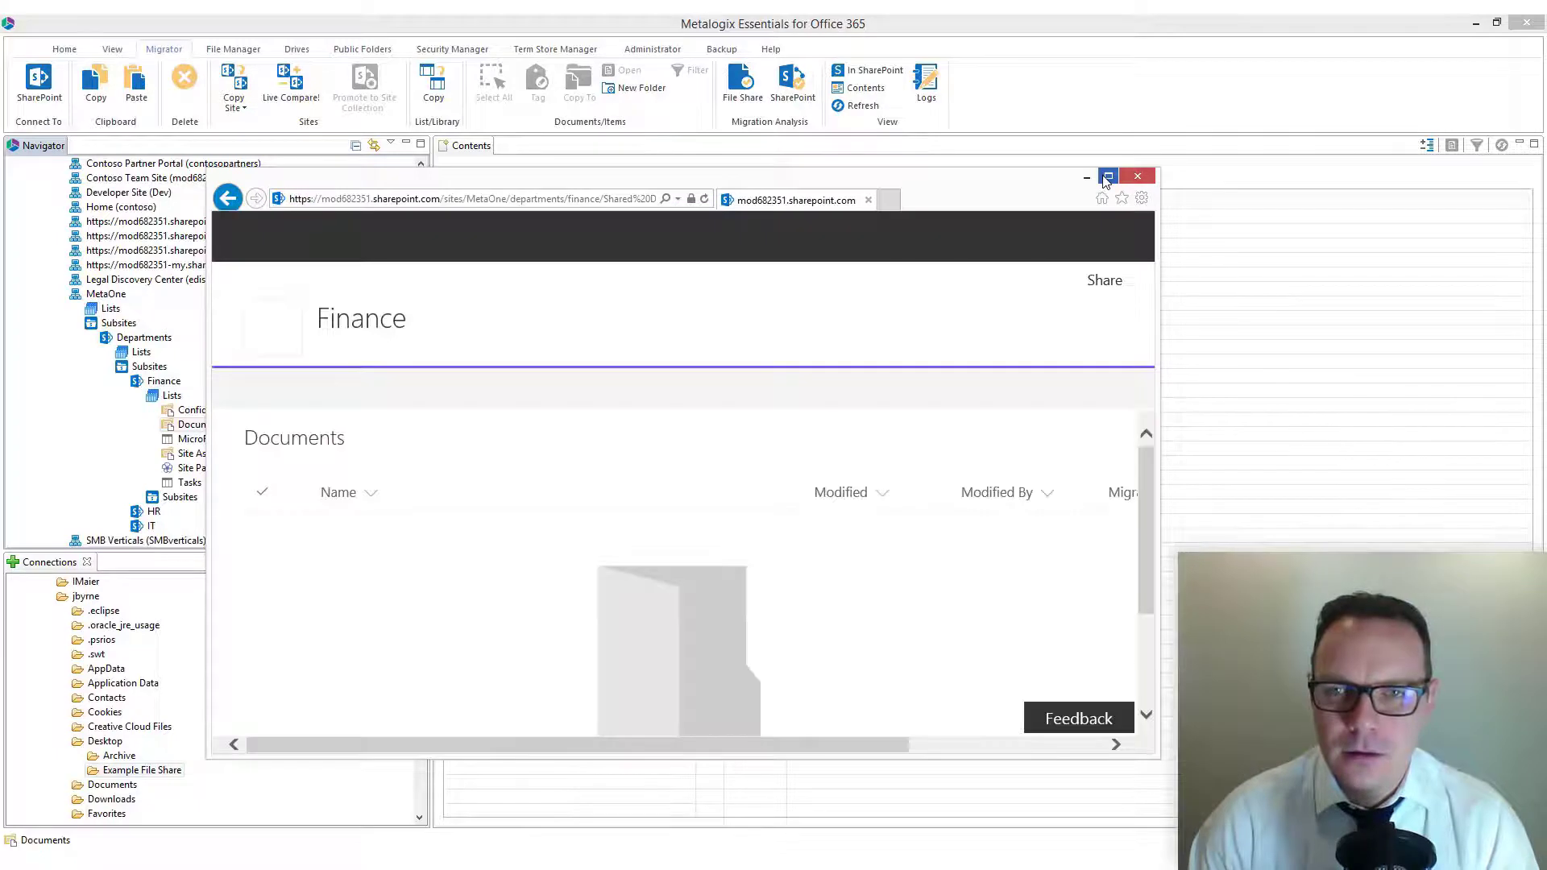
{"action": "left_click", "coordinate": [1108, 176]}
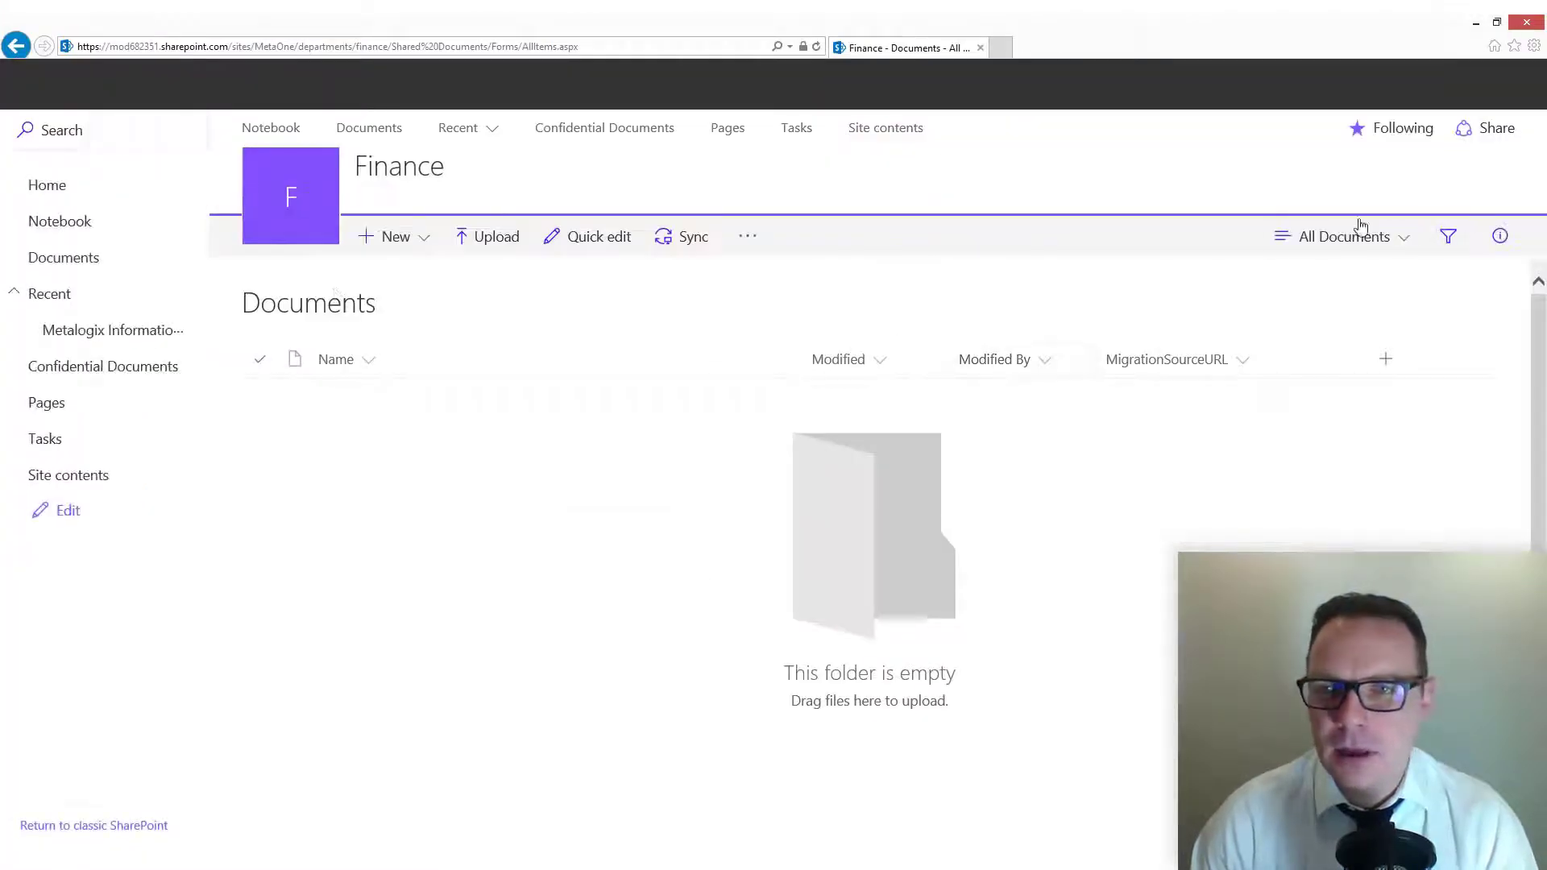
Step: Review the columns of the MetaOne Document content type in the Documents library settings, then minimize the browser
{"action": "left_click", "coordinate": [1296, 85]}
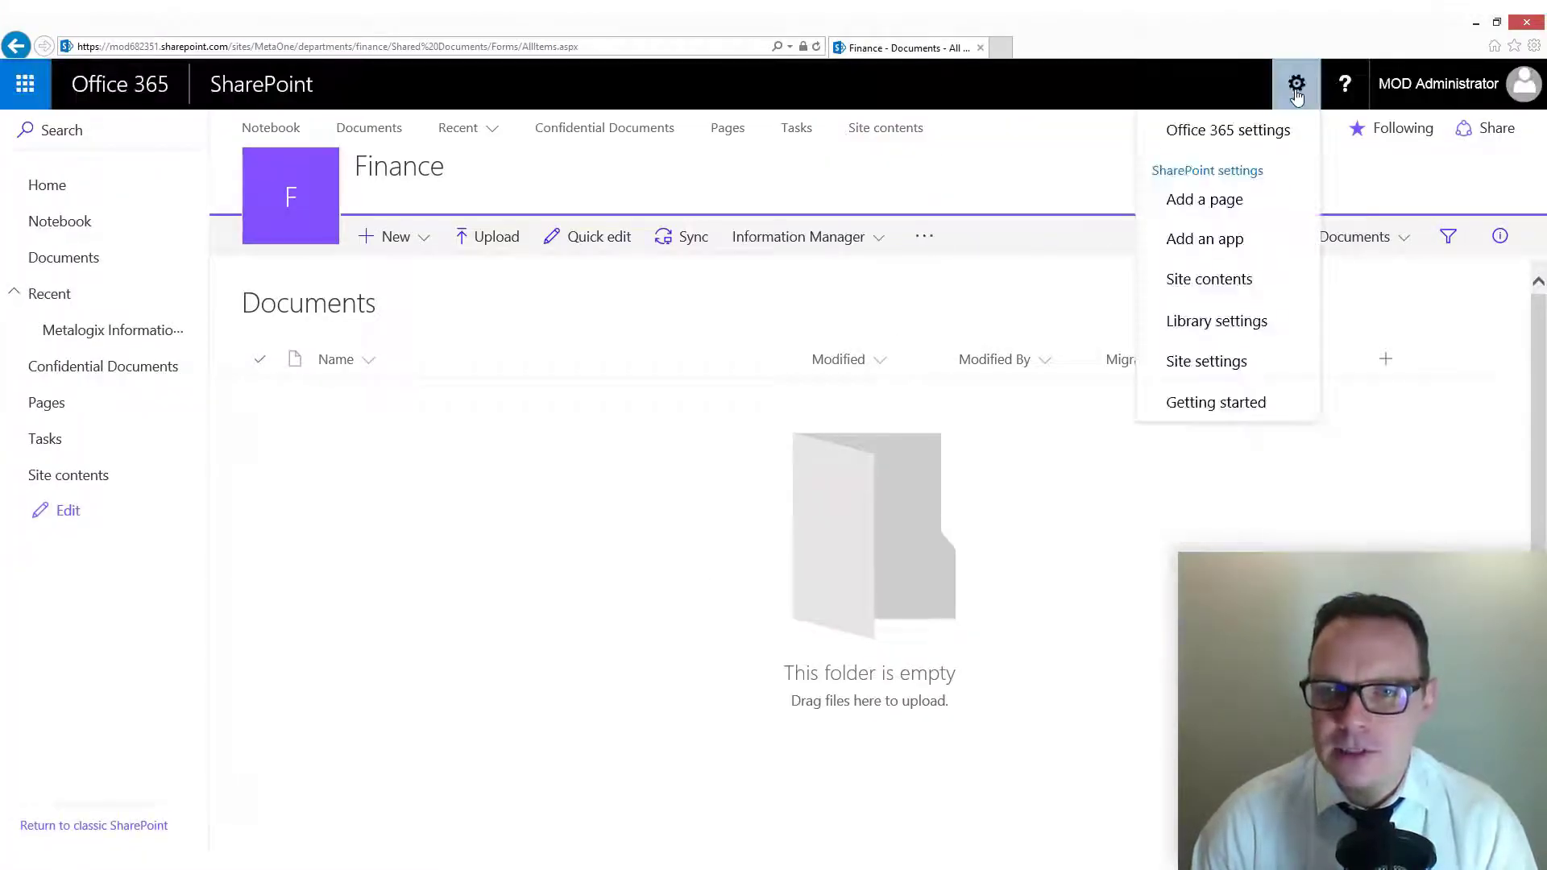
{"action": "left_click", "coordinate": [1239, 345]}
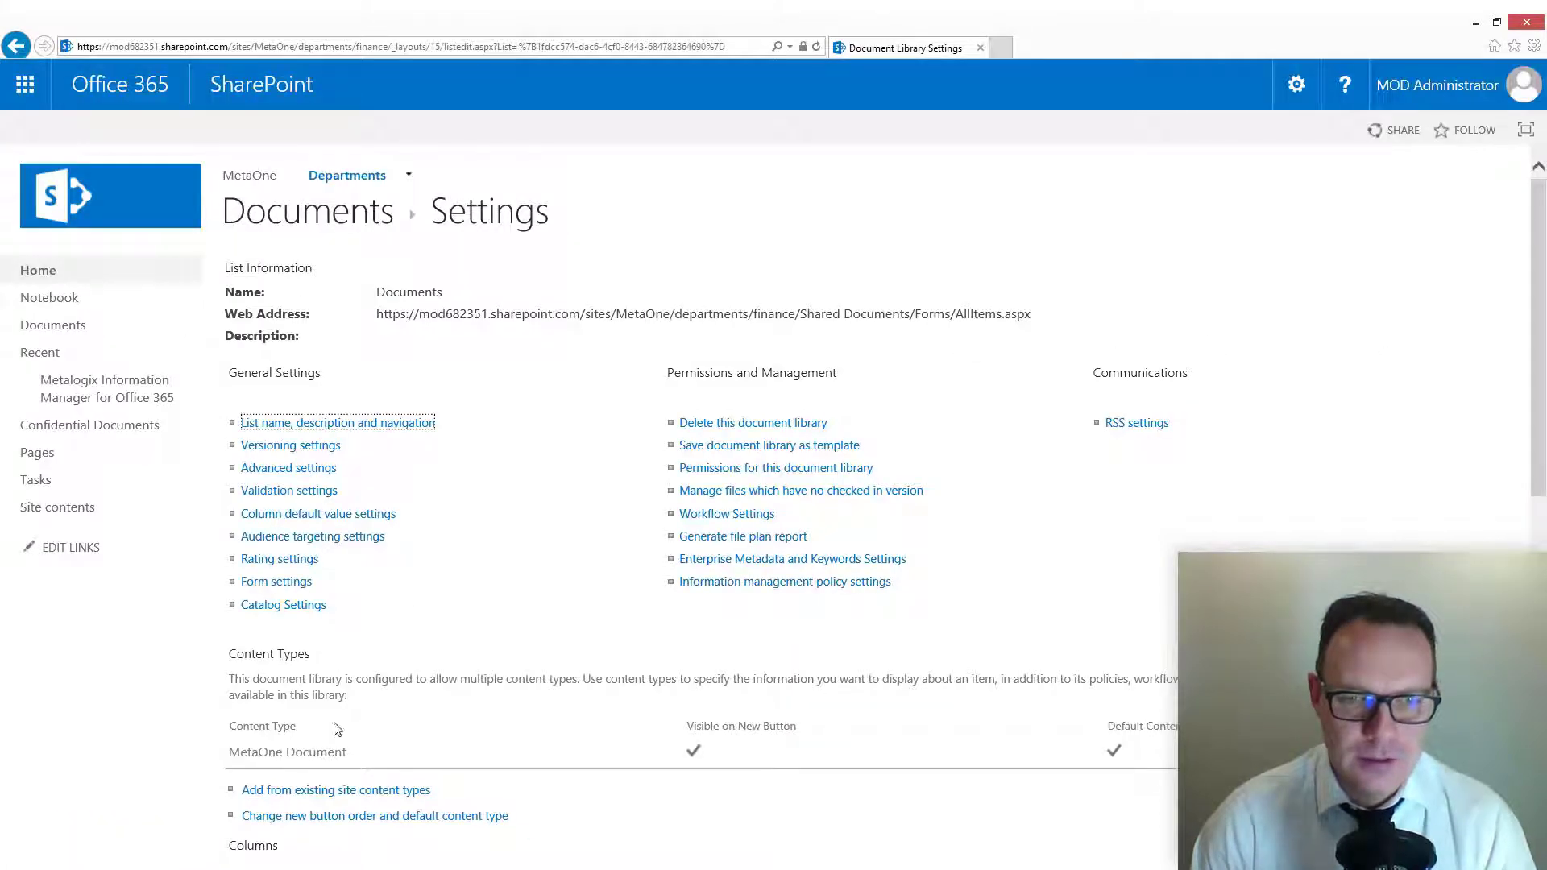
{"action": "left_click", "coordinate": [315, 757]}
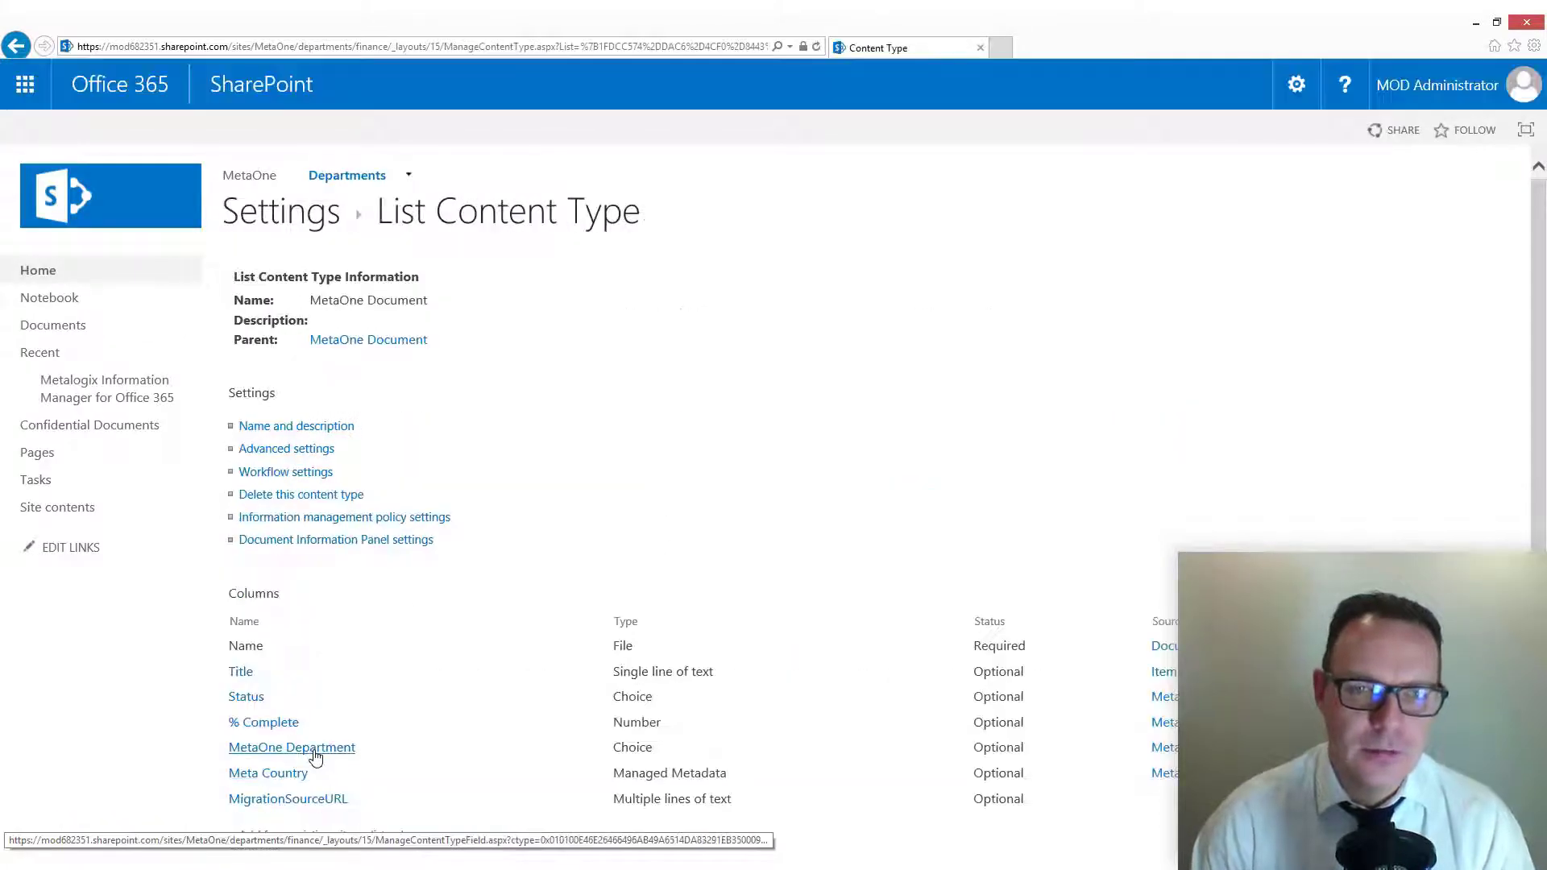
{"action": "left_click_drag", "start_coordinate": [1533, 380], "coordinate": [1535, 452]}
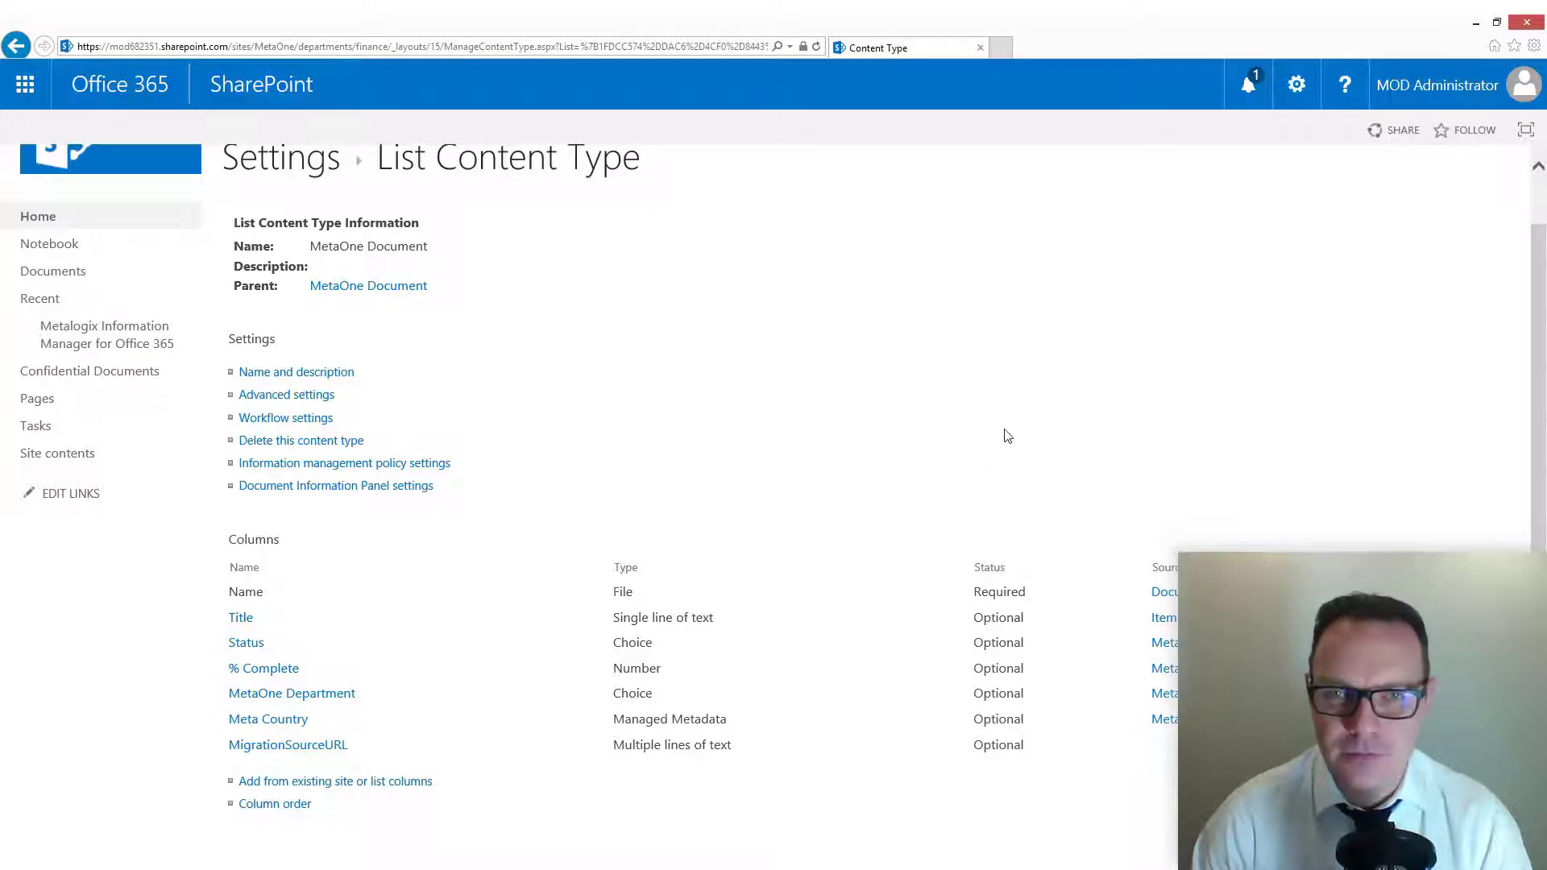
{"action": "left_click", "coordinate": [1471, 25]}
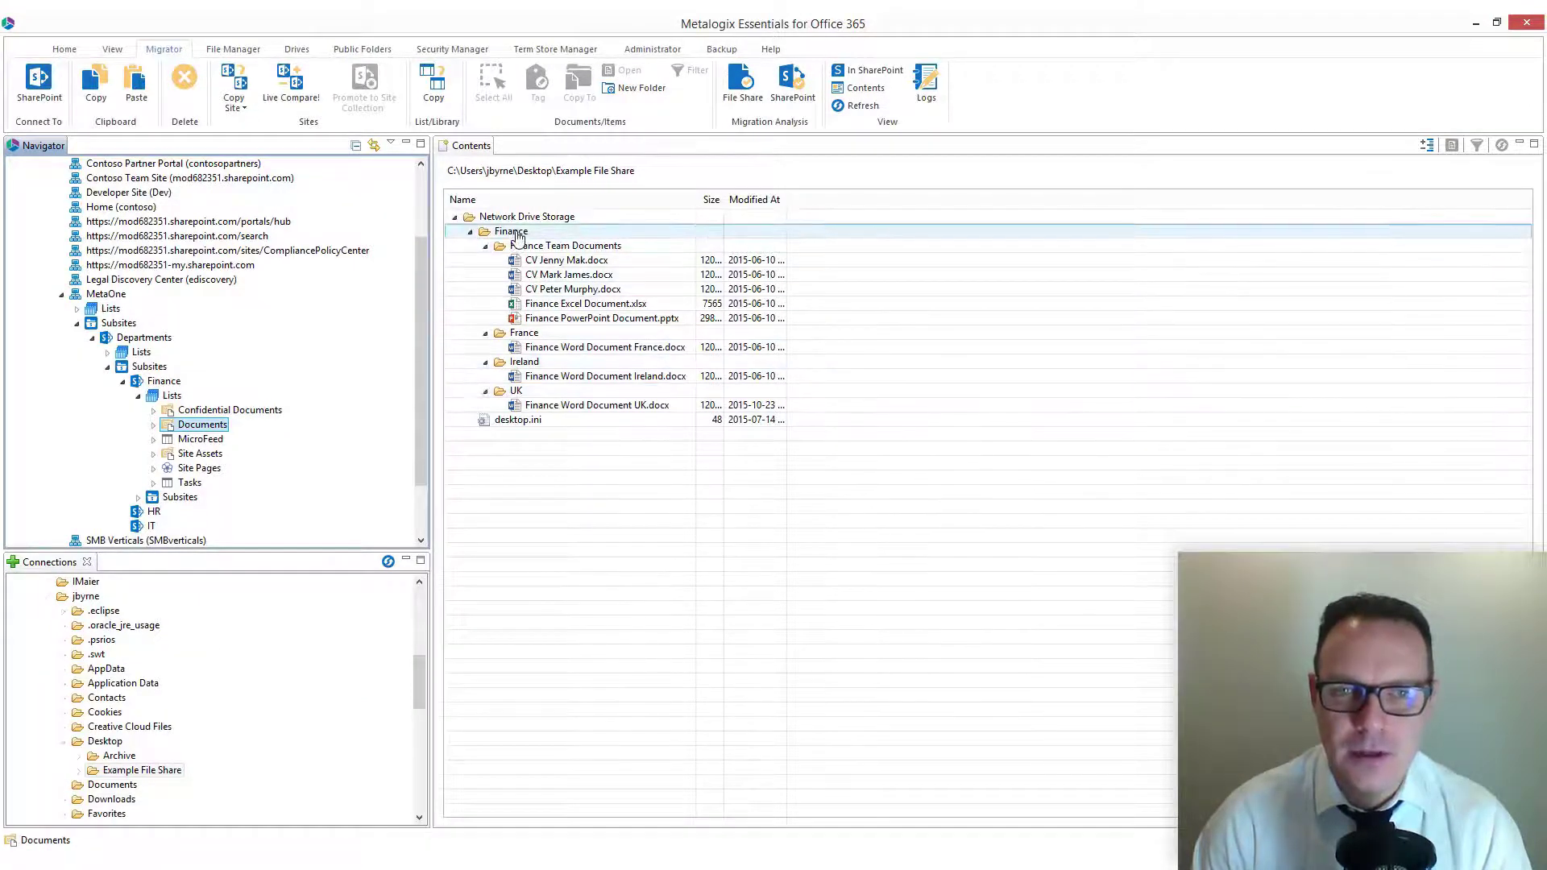
Step: Copy the Finance folder from Network Drive Storage in the file share
{"action": "right_click", "coordinate": [517, 234]}
{"action": "left_click", "coordinate": [601, 245]}
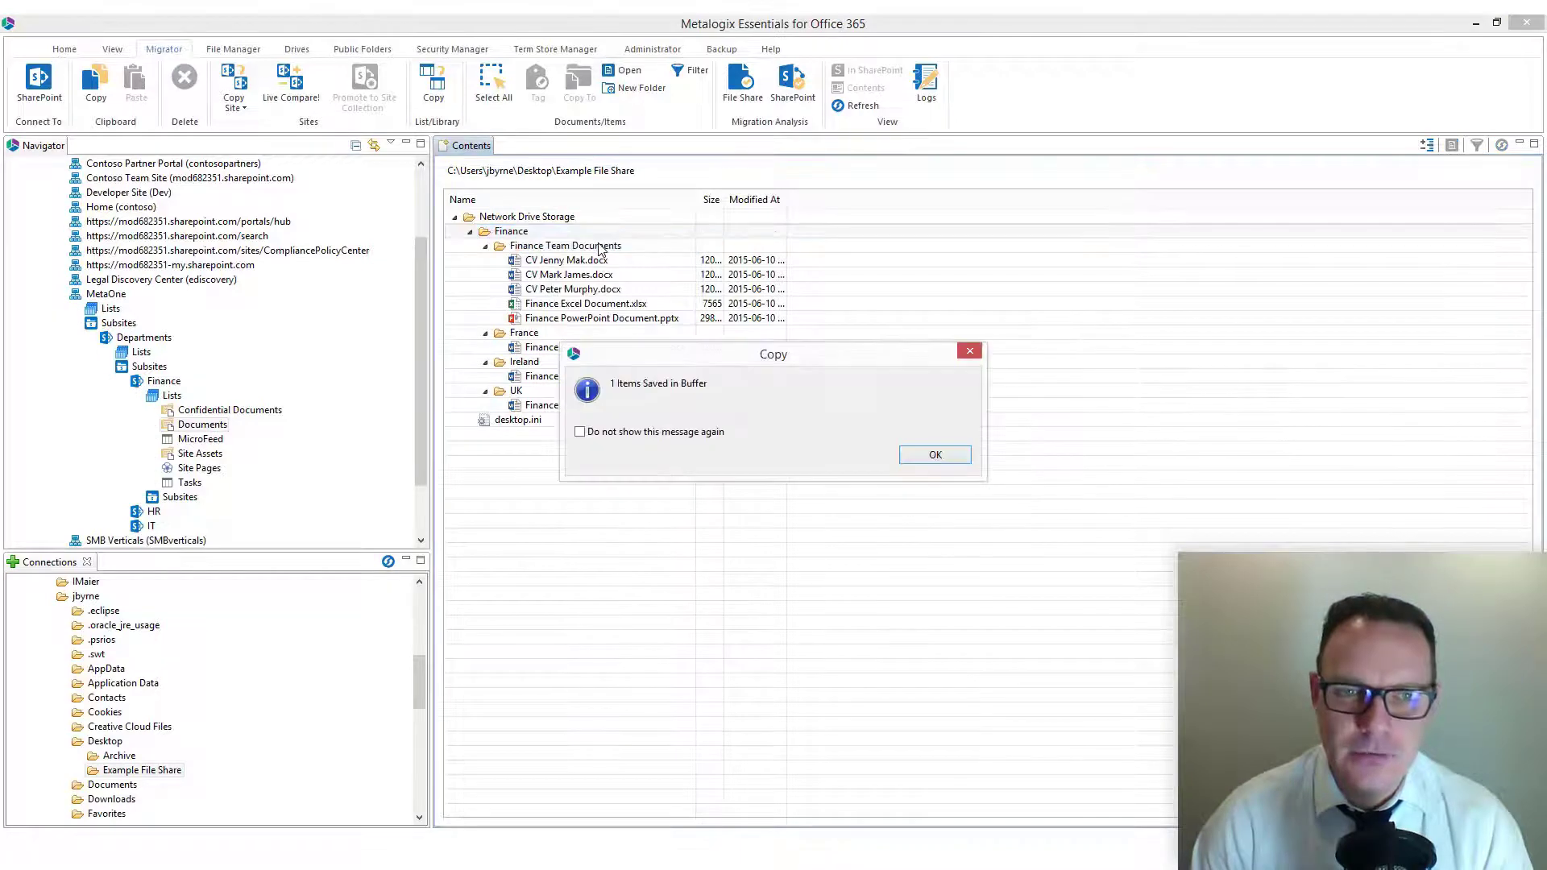
{"action": "left_click", "coordinate": [934, 456]}
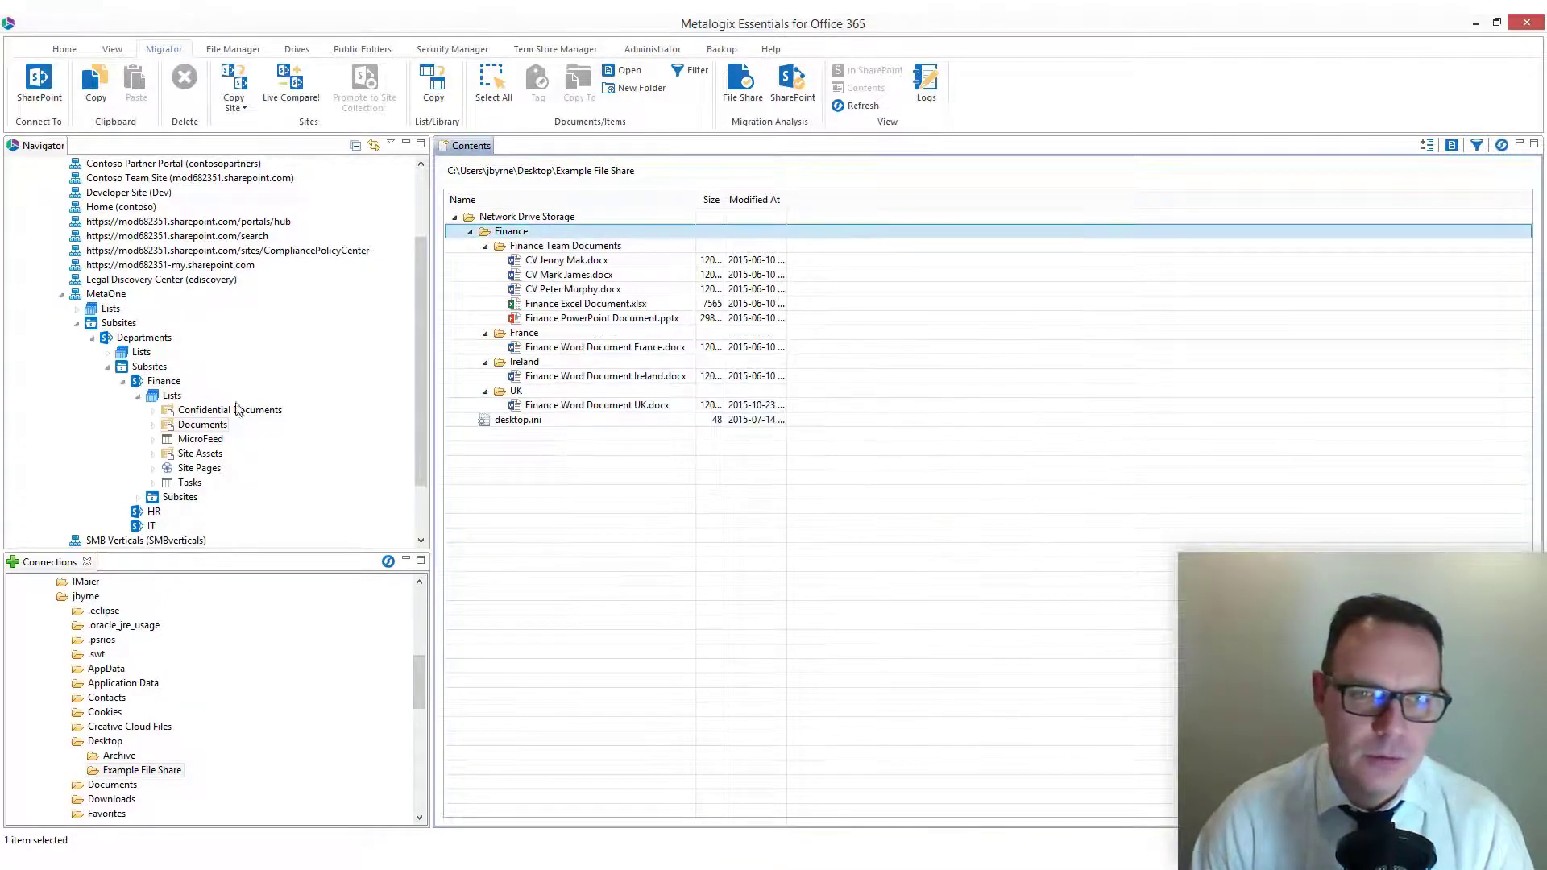
Step: Paste the copied folder into the Finance site's Documents library and accept that target location
{"action": "left_click", "coordinate": [192, 428]}
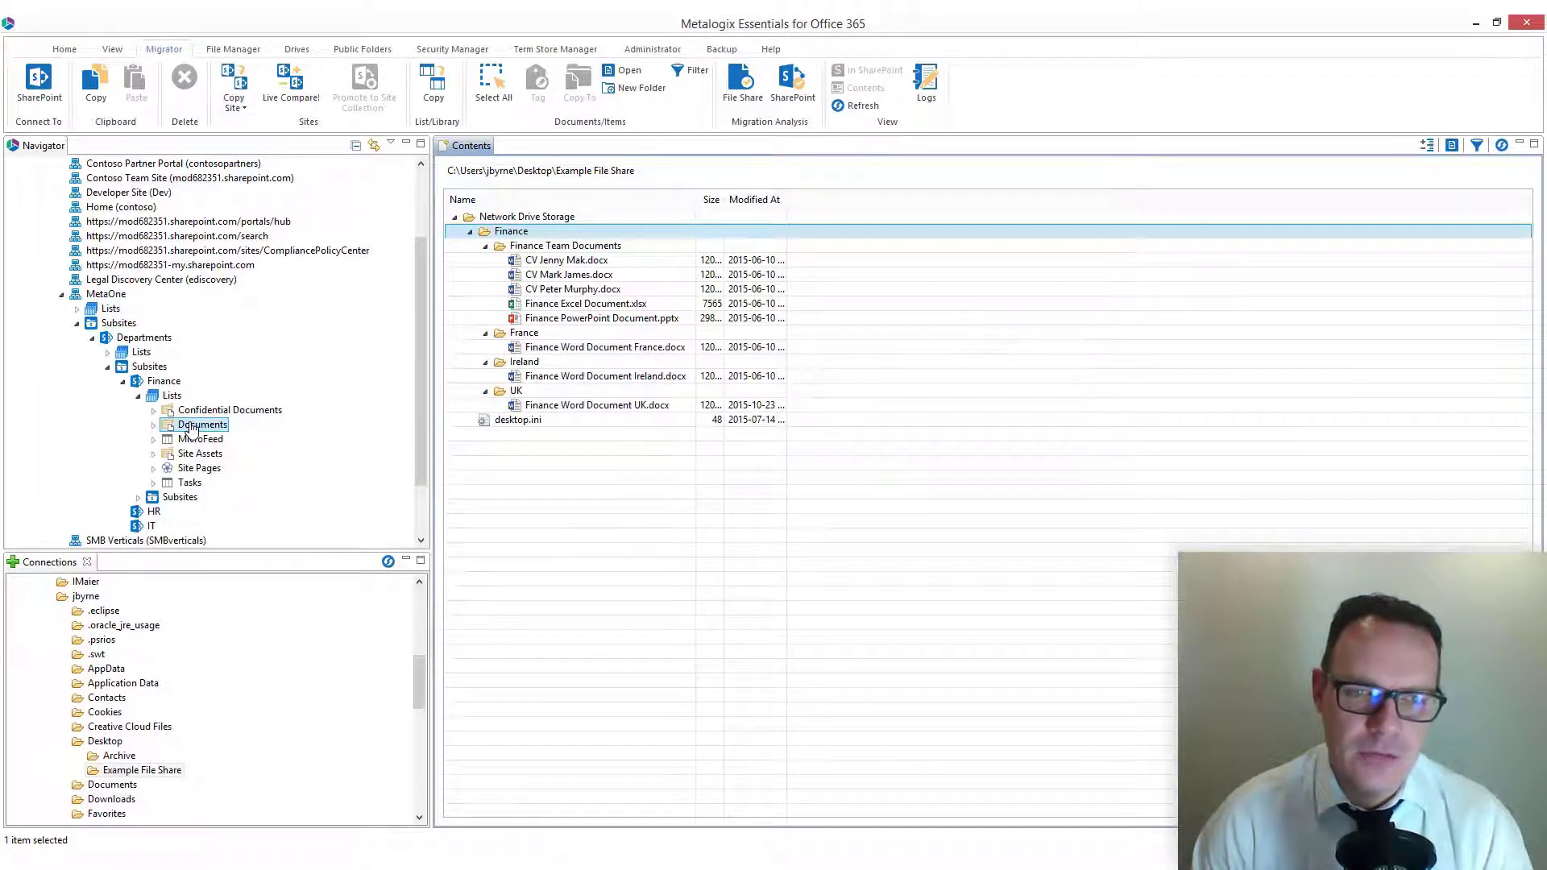
{"action": "right_click", "coordinate": [211, 424]}
{"action": "left_click", "coordinate": [253, 448]}
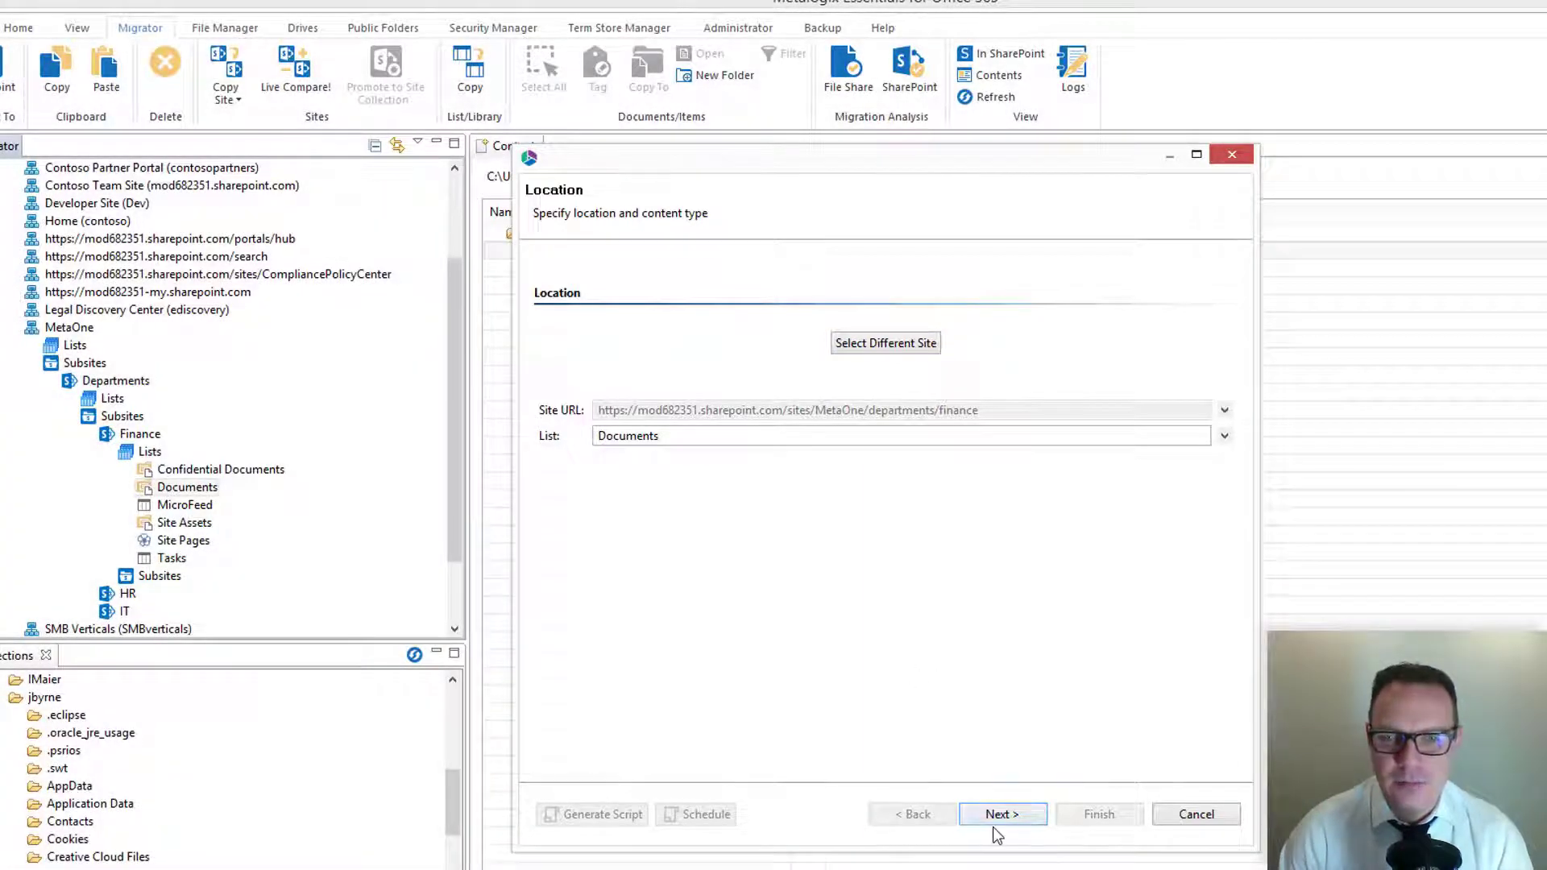
{"action": "left_click", "coordinate": [1001, 814]}
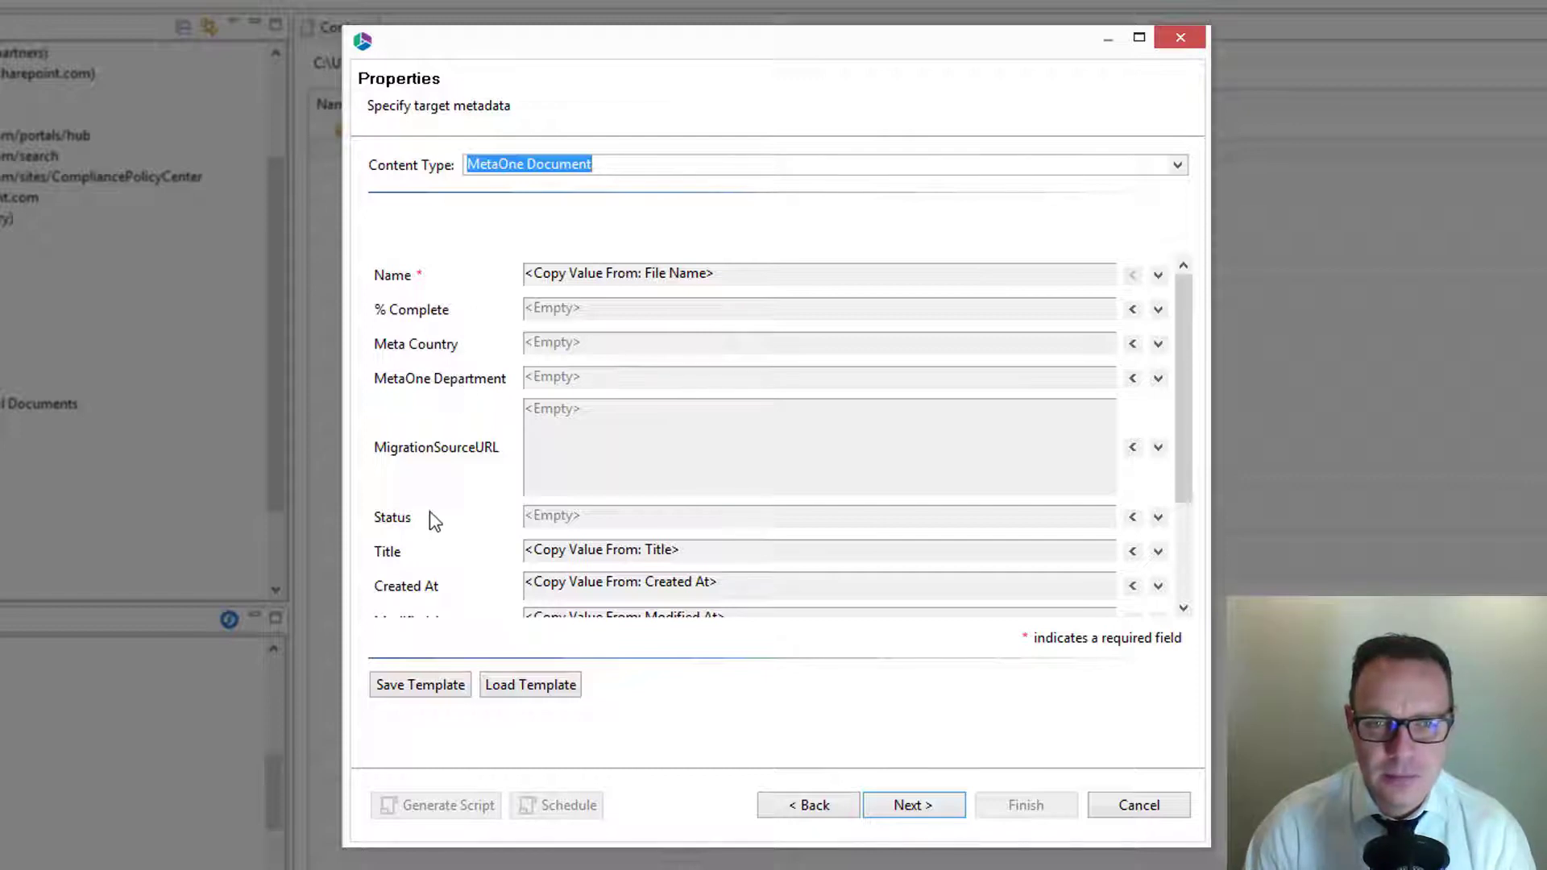
Step: Set the target metadata to a fixed % Complete of 10 and Meta Country of Bulgaria
{"action": "left_click", "coordinate": [1133, 310]}
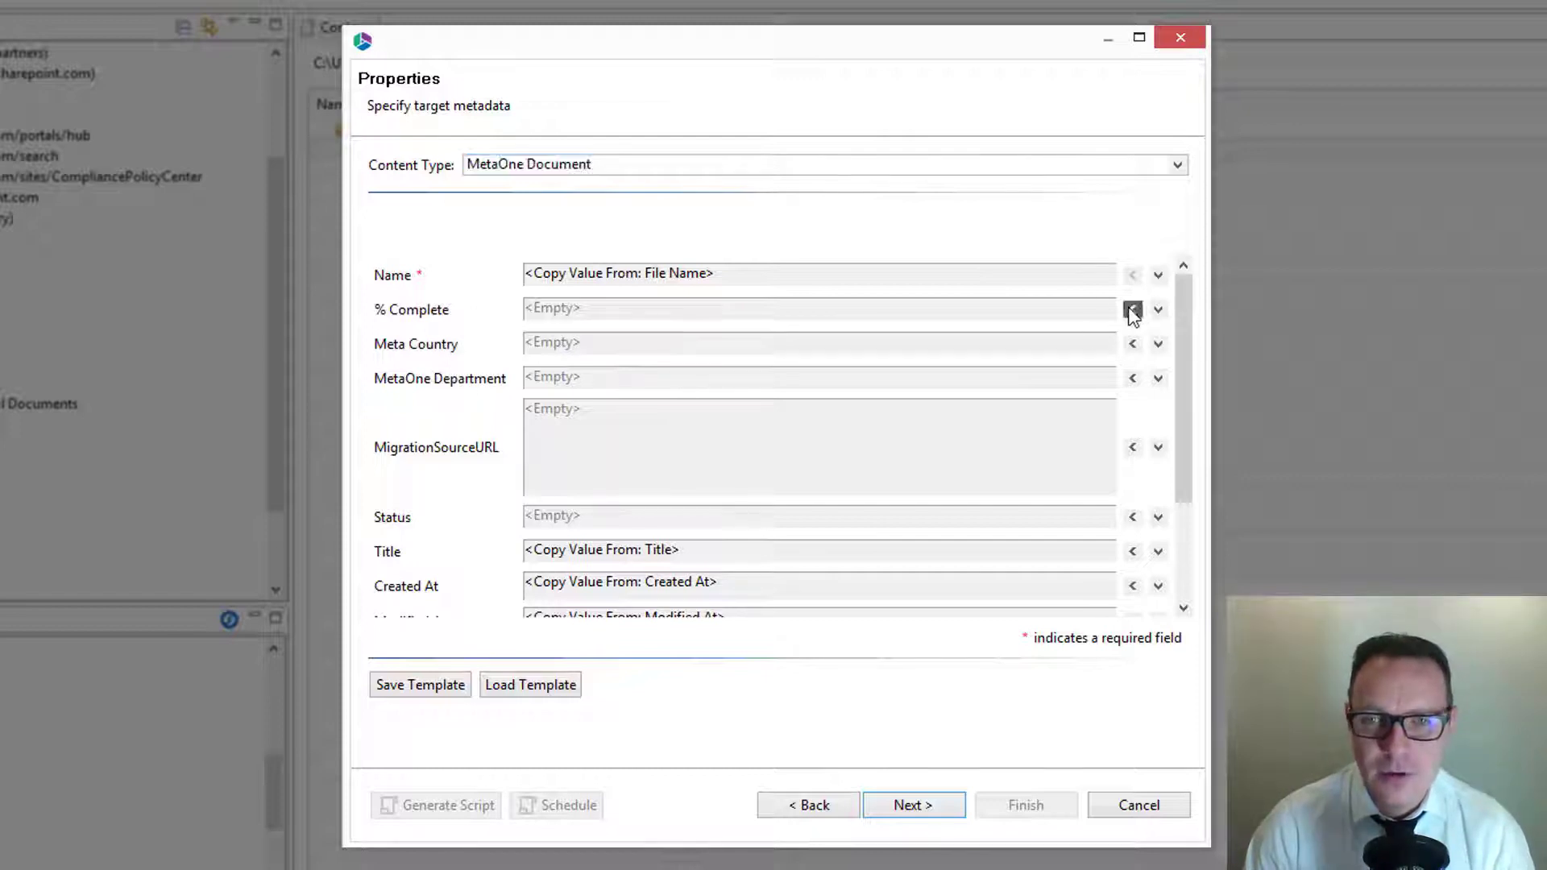
{"action": "type", "text": "10"}
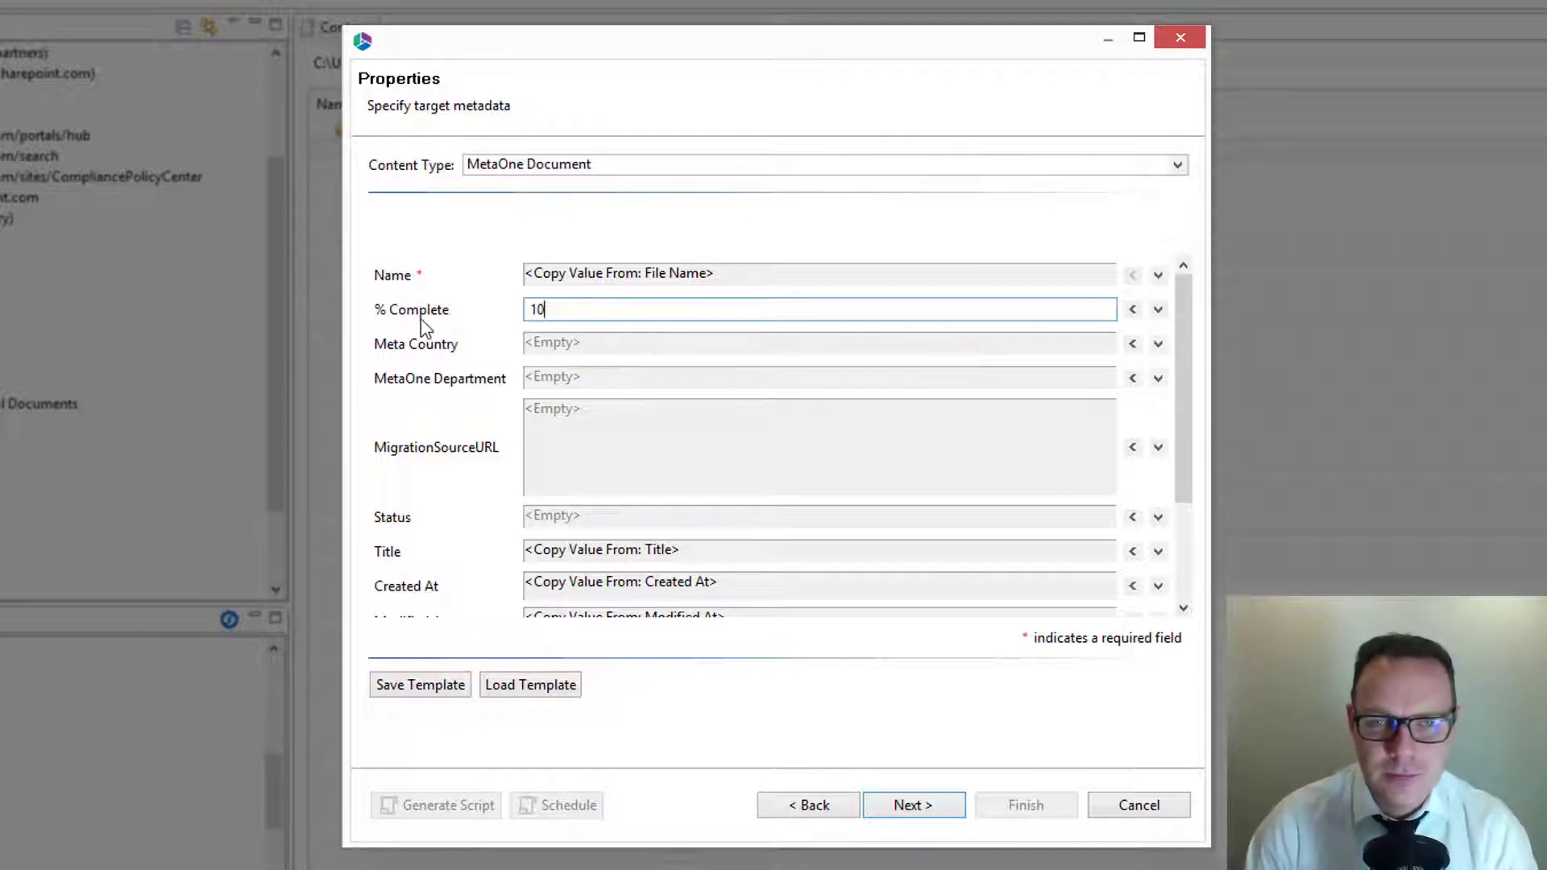
{"action": "left_click", "coordinate": [1135, 346]}
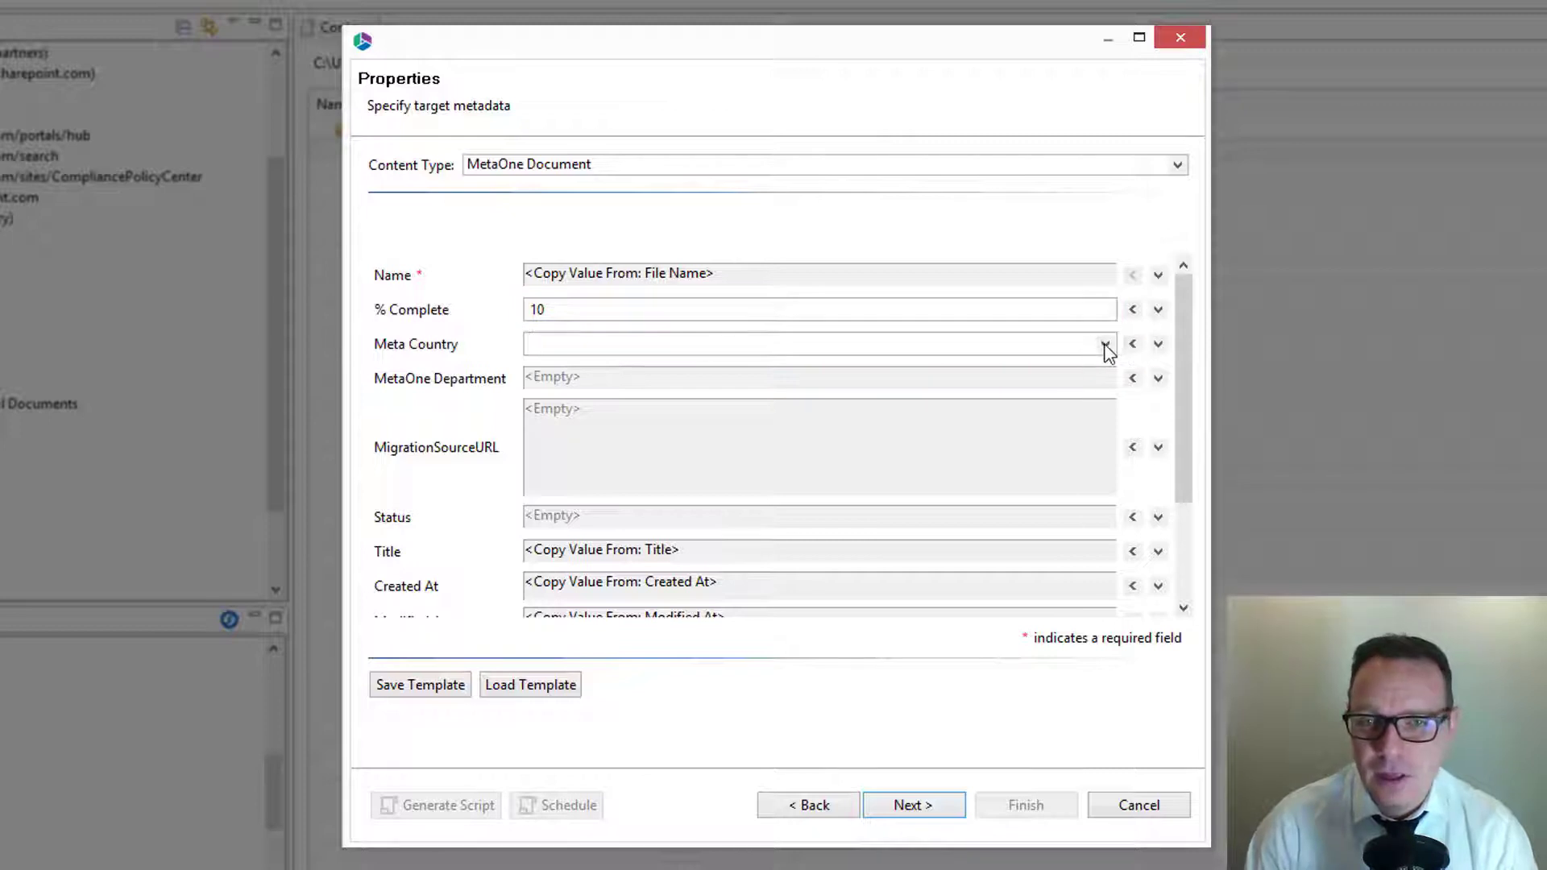
{"action": "left_click", "coordinate": [1107, 347]}
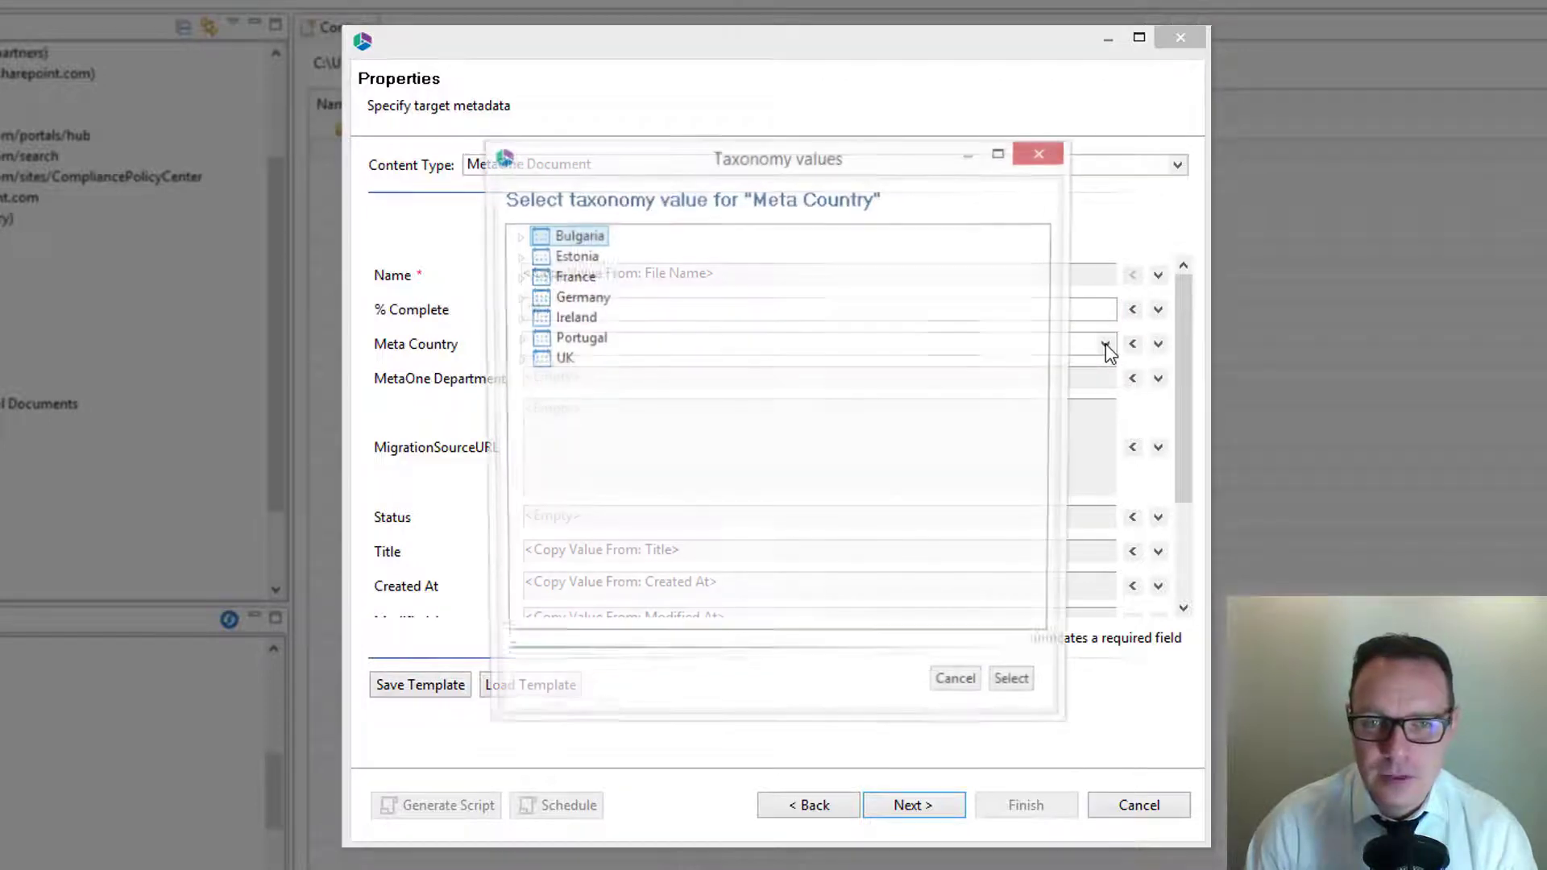
{"action": "double_click", "coordinate": [575, 236]}
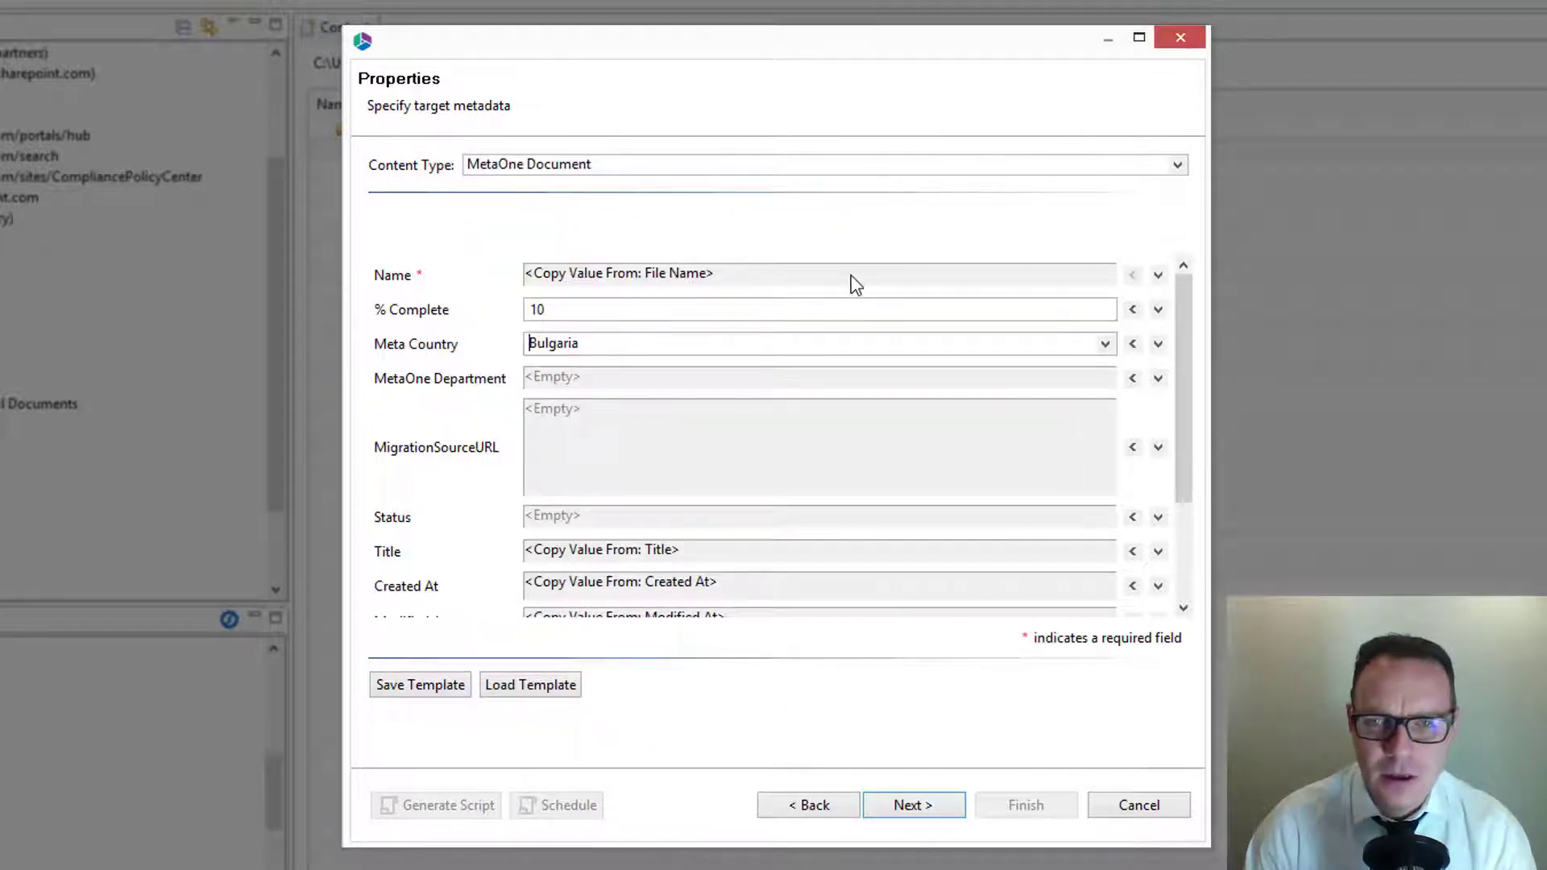
Step: Open the source selection for the Meta Country field and bring up the available folder-in-file-path columns
{"action": "left_click", "coordinate": [1159, 345]}
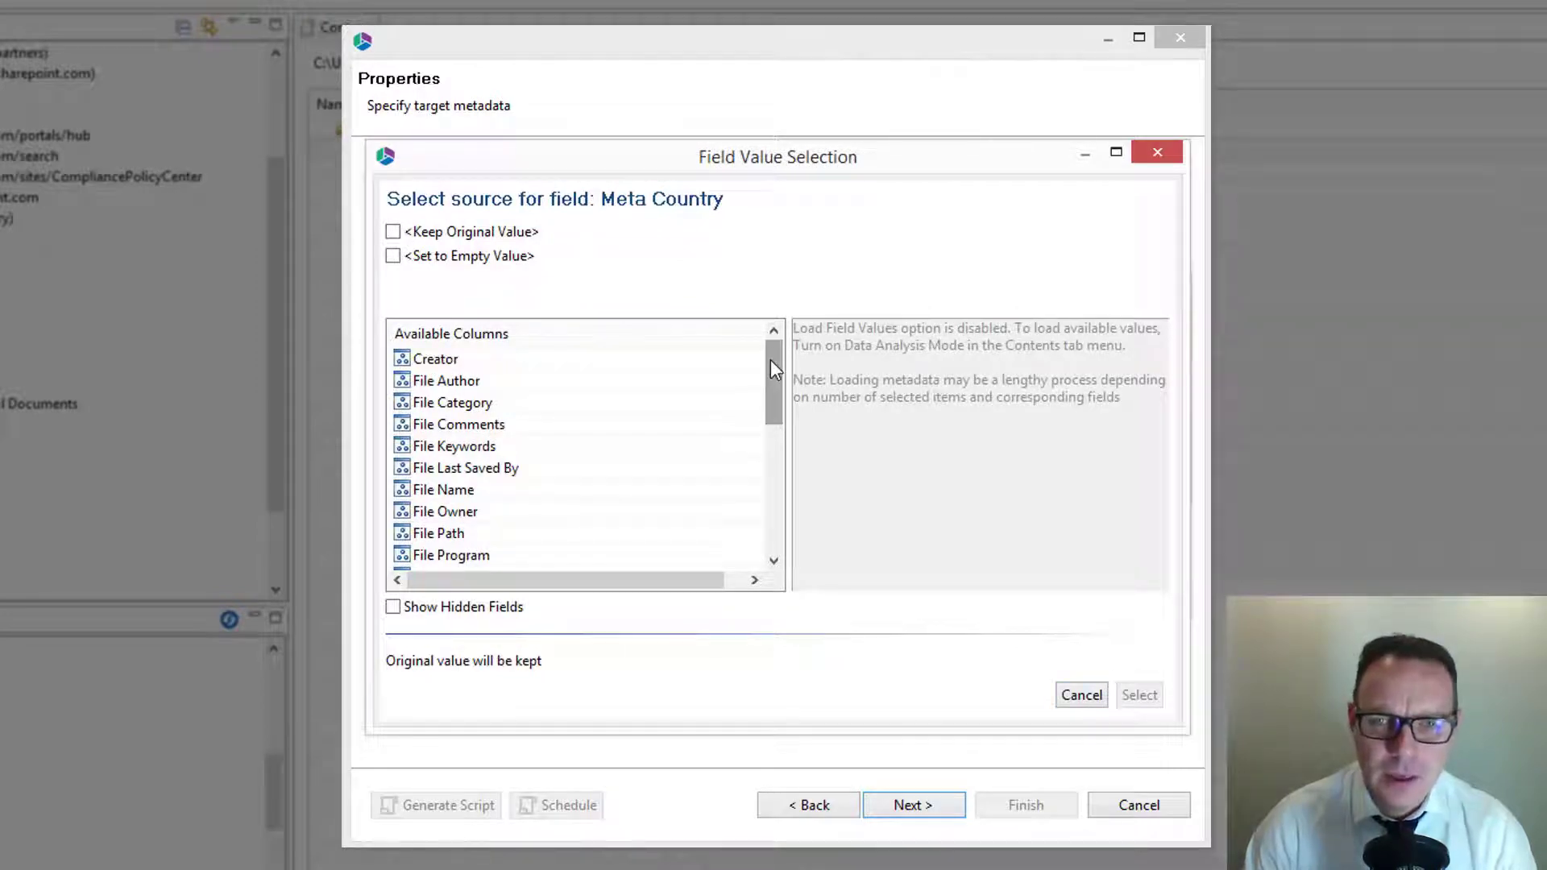
{"action": "left_click_drag", "start_coordinate": [770, 360], "coordinate": [770, 491]}
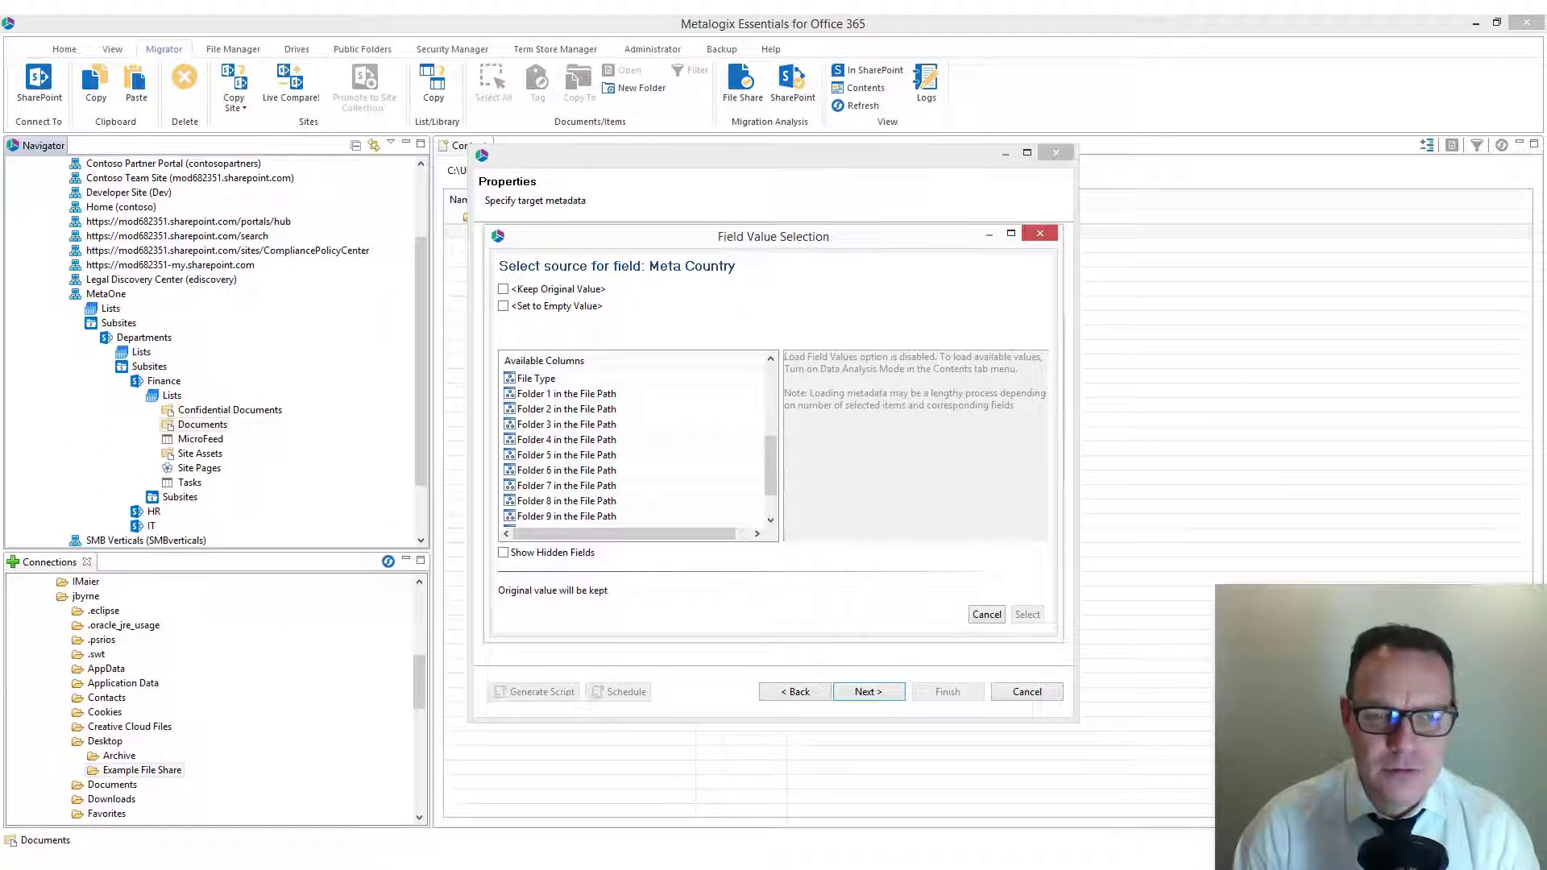
Step: Switch to File Explorer and open Desktop > Example File Share > Network Drive Storage > Finance > France to examine the folder path levels
{"action": "key", "text": "super+e"}
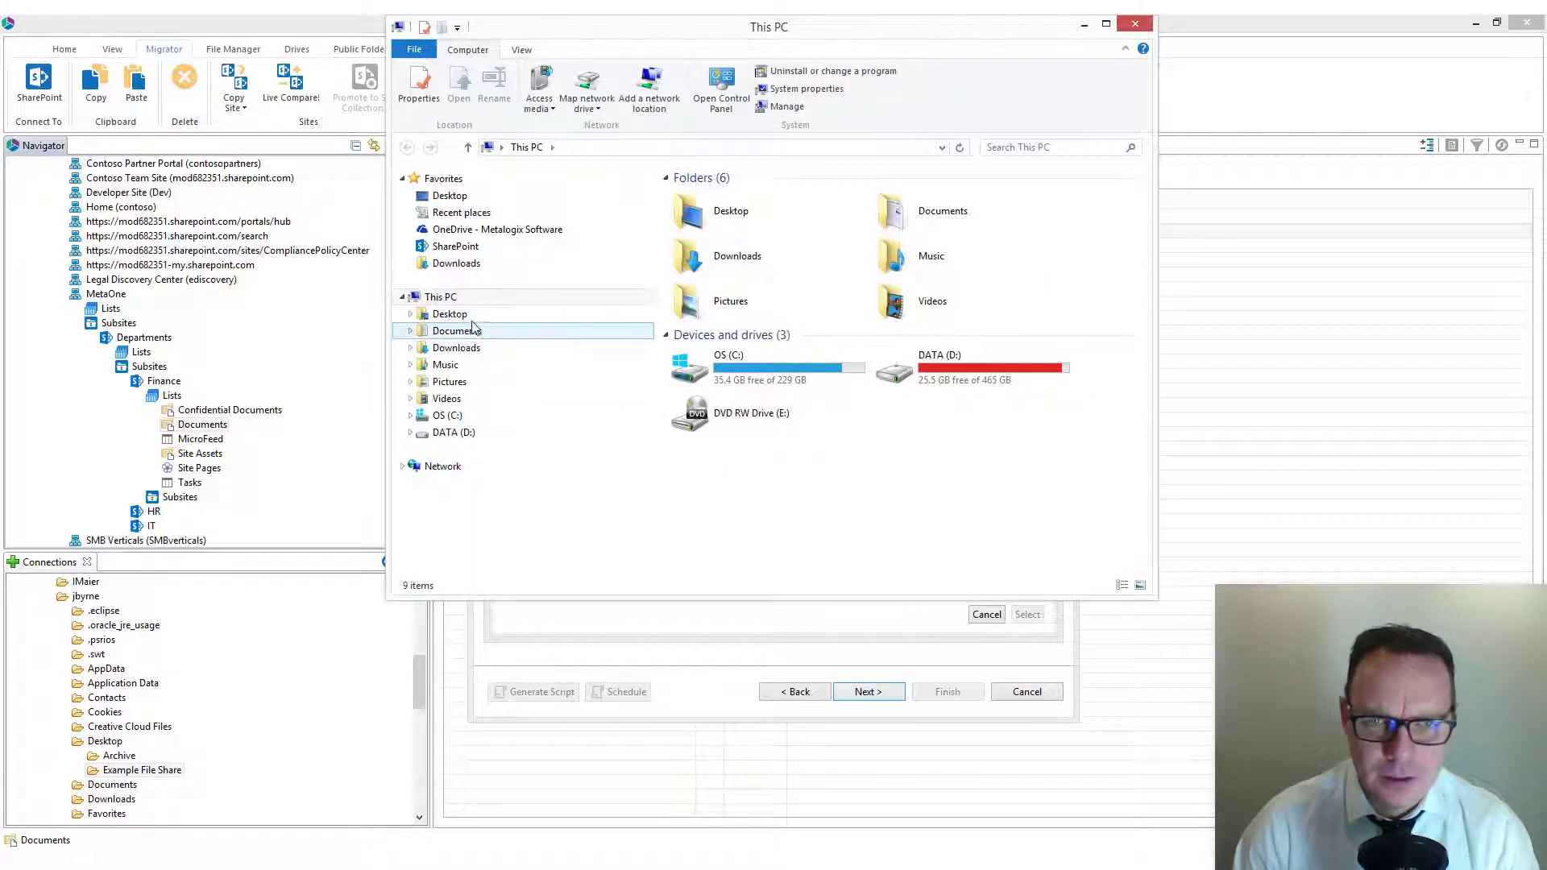
{"action": "left_click", "coordinate": [455, 314]}
{"action": "double_click", "coordinate": [692, 214]}
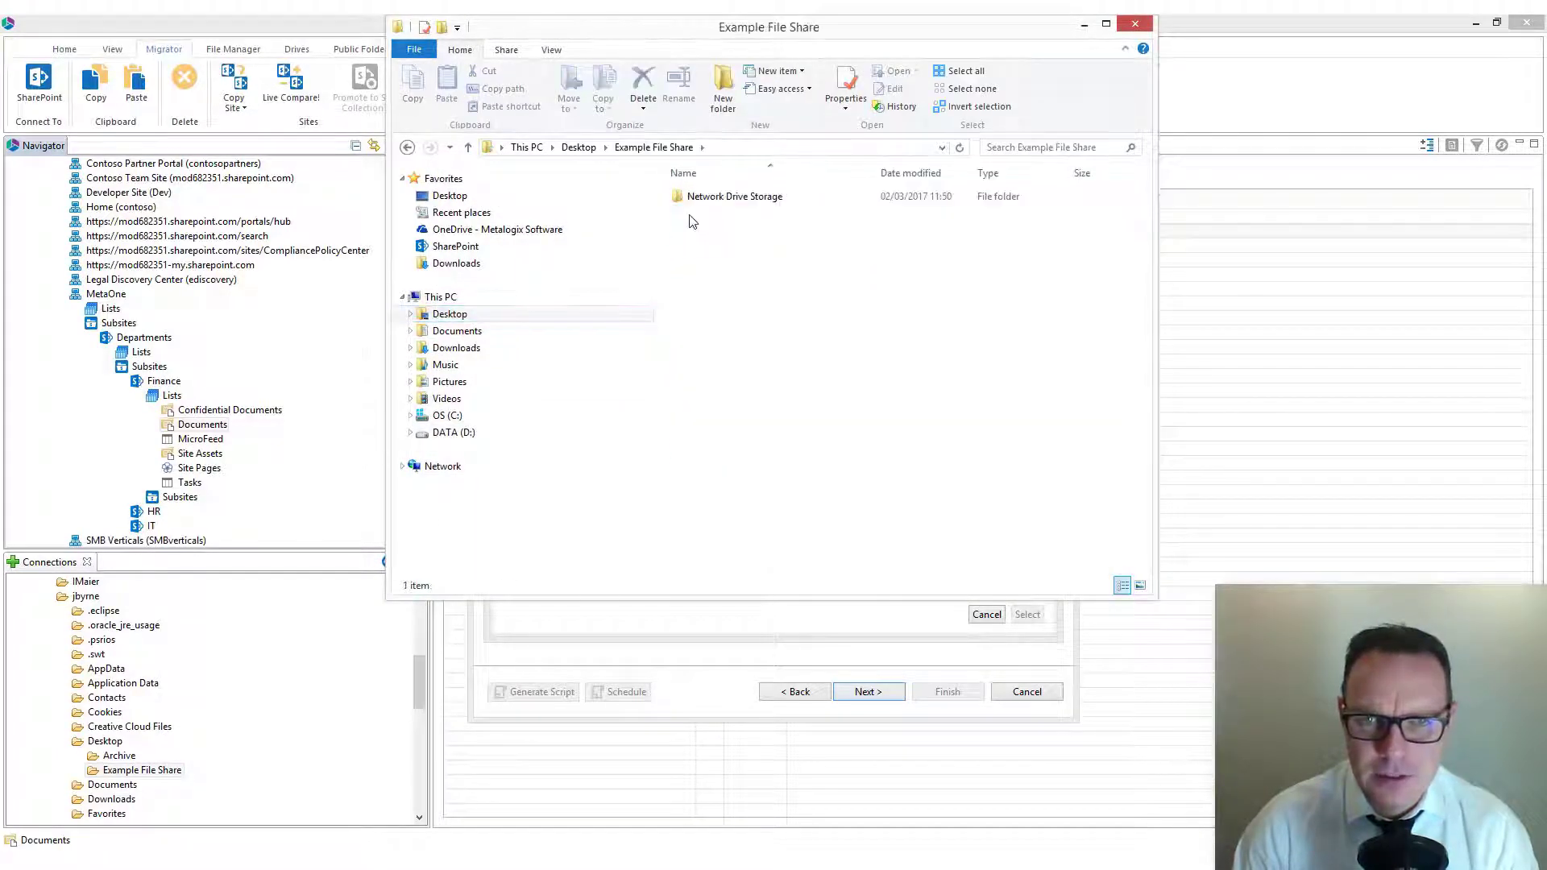
{"action": "double_click", "coordinate": [709, 201]}
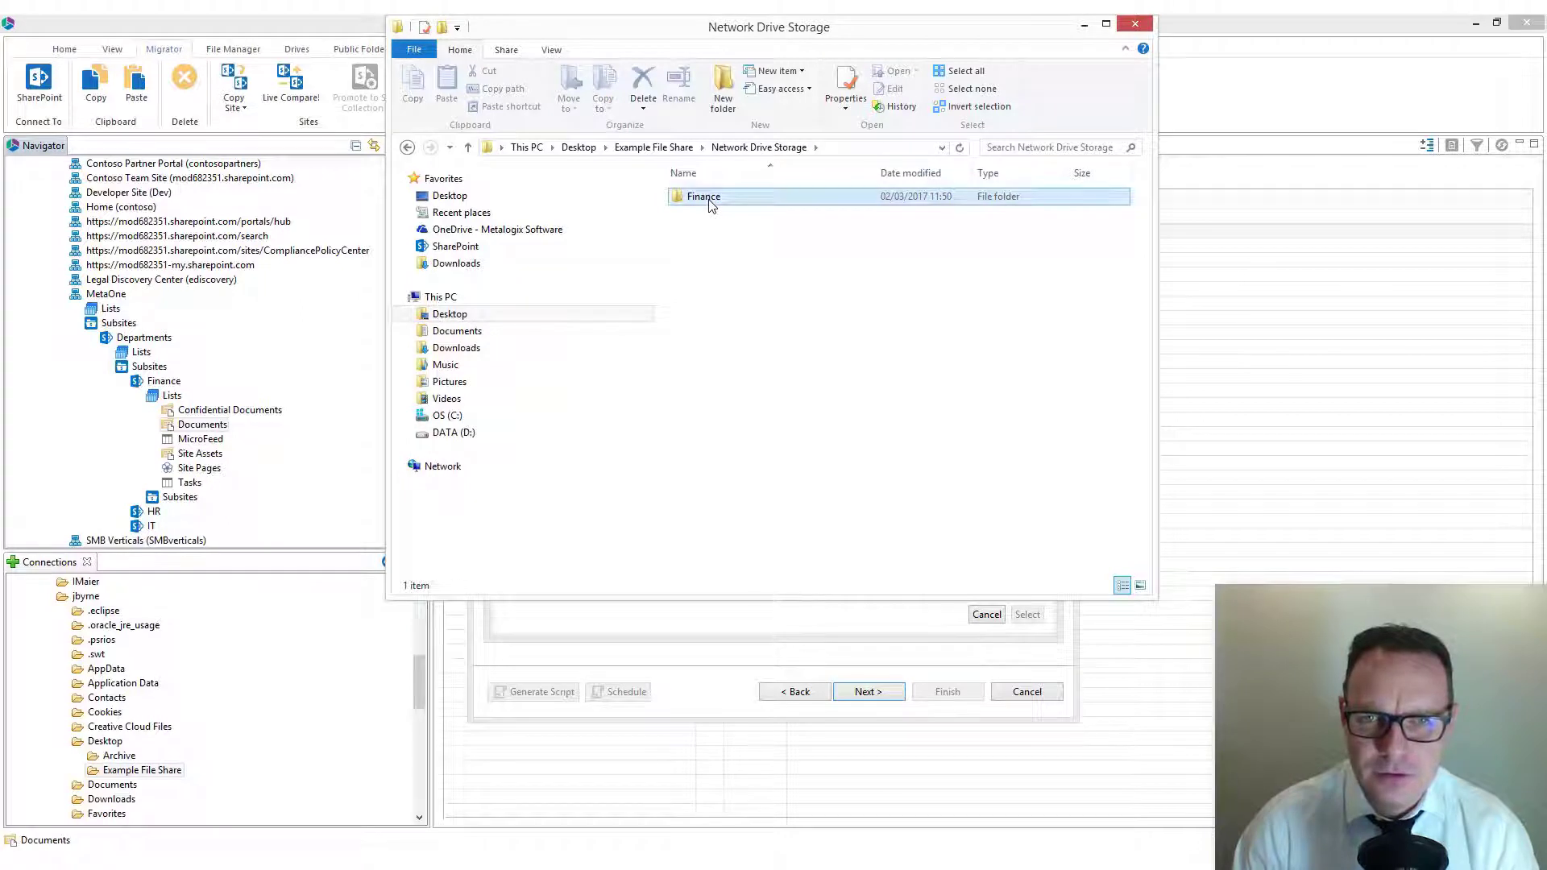
{"action": "double_click", "coordinate": [709, 201]}
{"action": "double_click", "coordinate": [705, 213]}
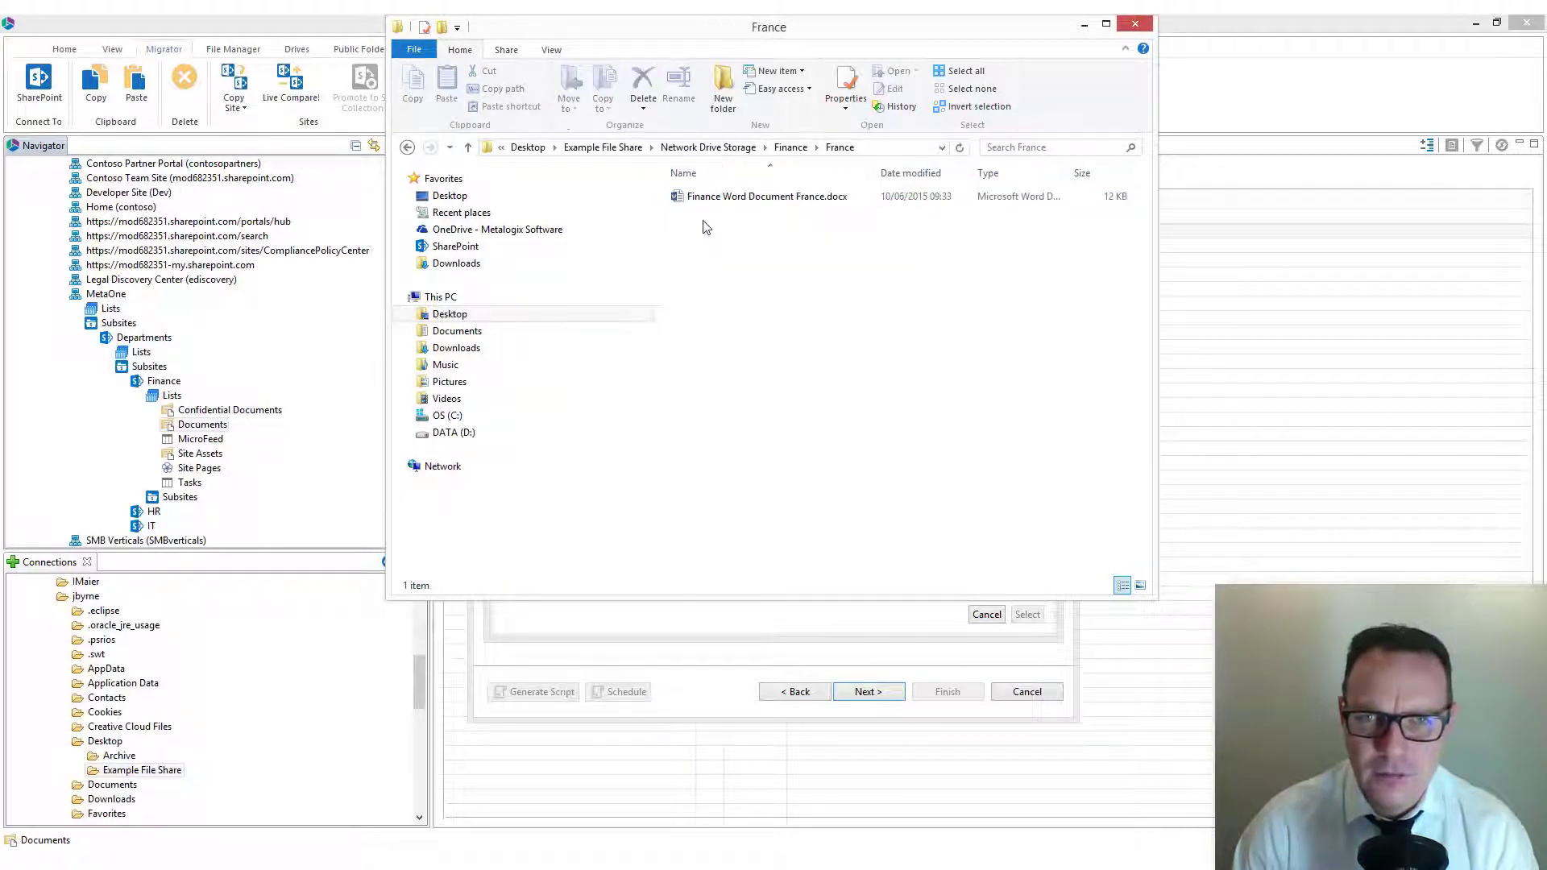
Step: Display the France folder's full path, and go back up to the Finance folder to examine its country subfolders
{"action": "left_click", "coordinate": [875, 148]}
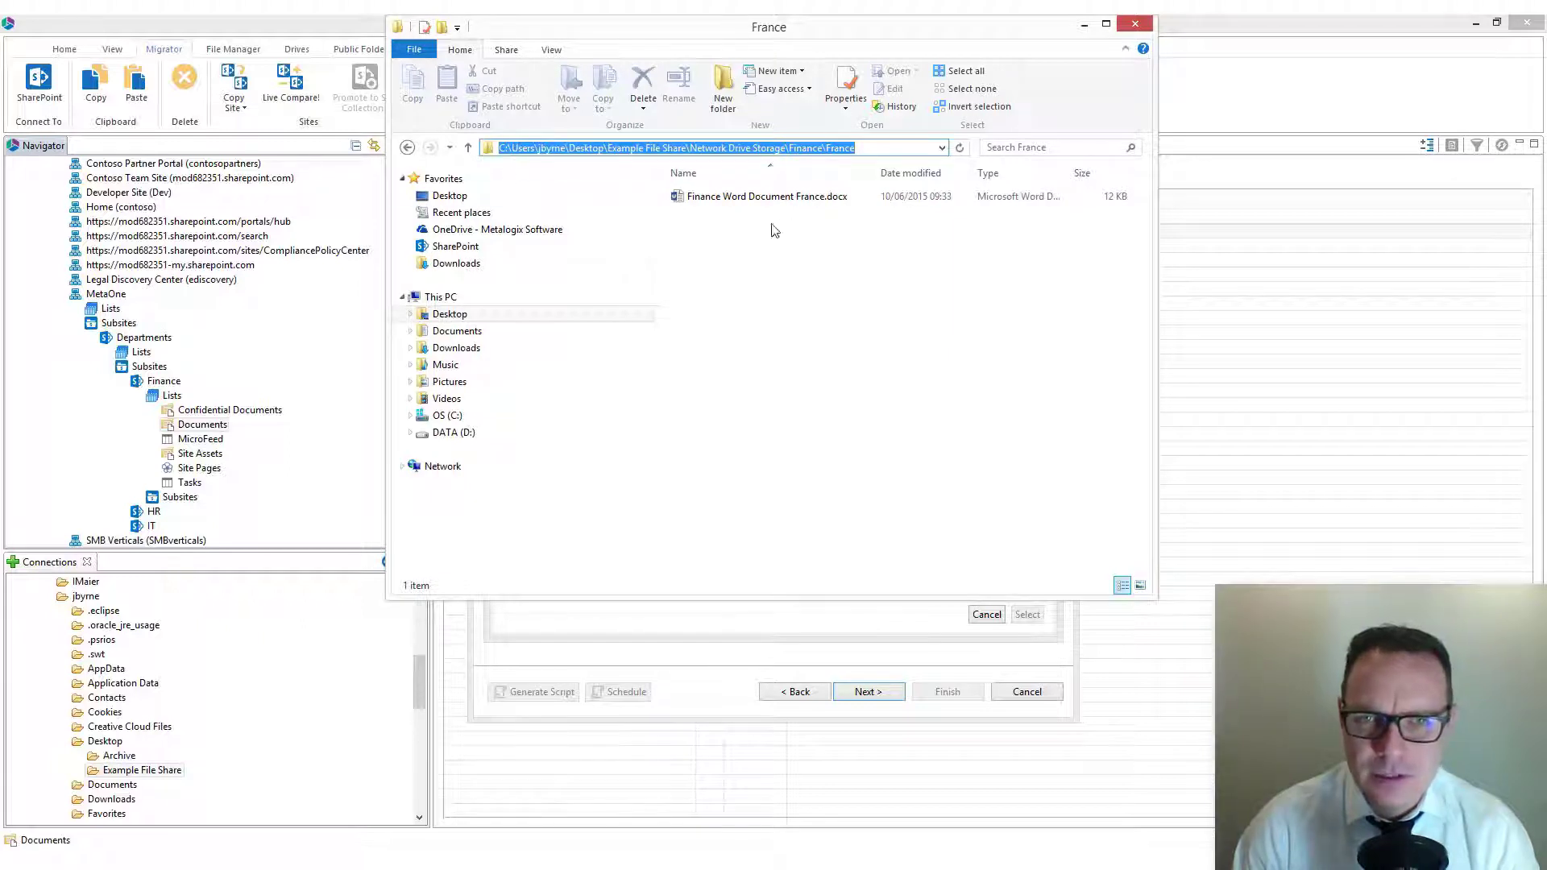
{"action": "left_click", "coordinate": [832, 378]}
{"action": "key", "text": "alt+Up"}
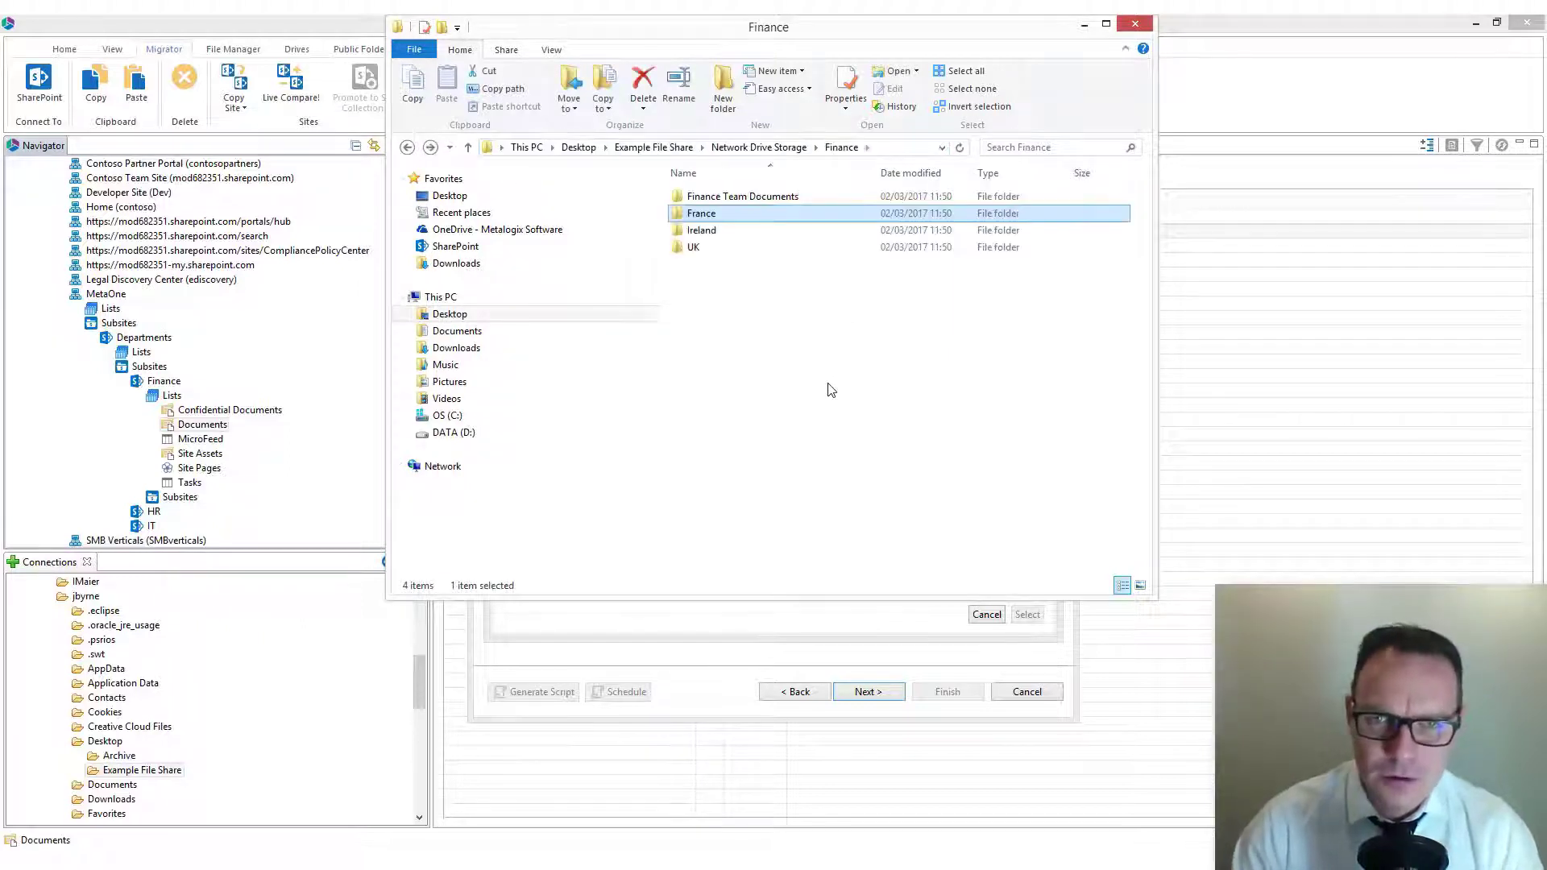
{"action": "left_click", "coordinate": [730, 250]}
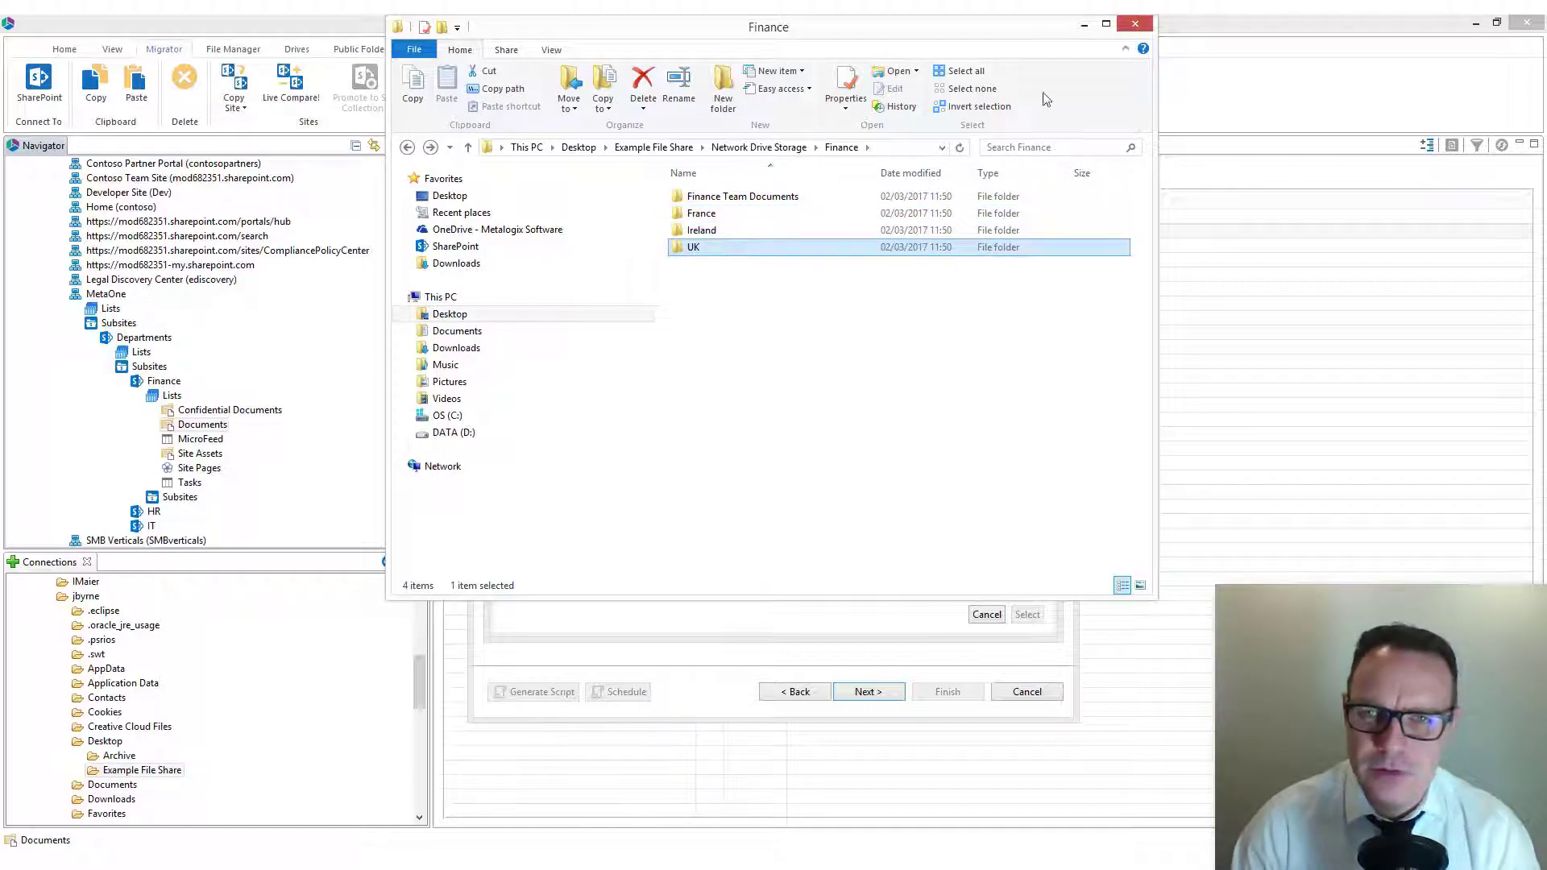
Step: Return to the migration wizard and set Meta Country to copy its value from Folder 7 in the File Path
{"action": "left_click", "coordinate": [1084, 25]}
{"action": "left_click", "coordinate": [552, 489]}
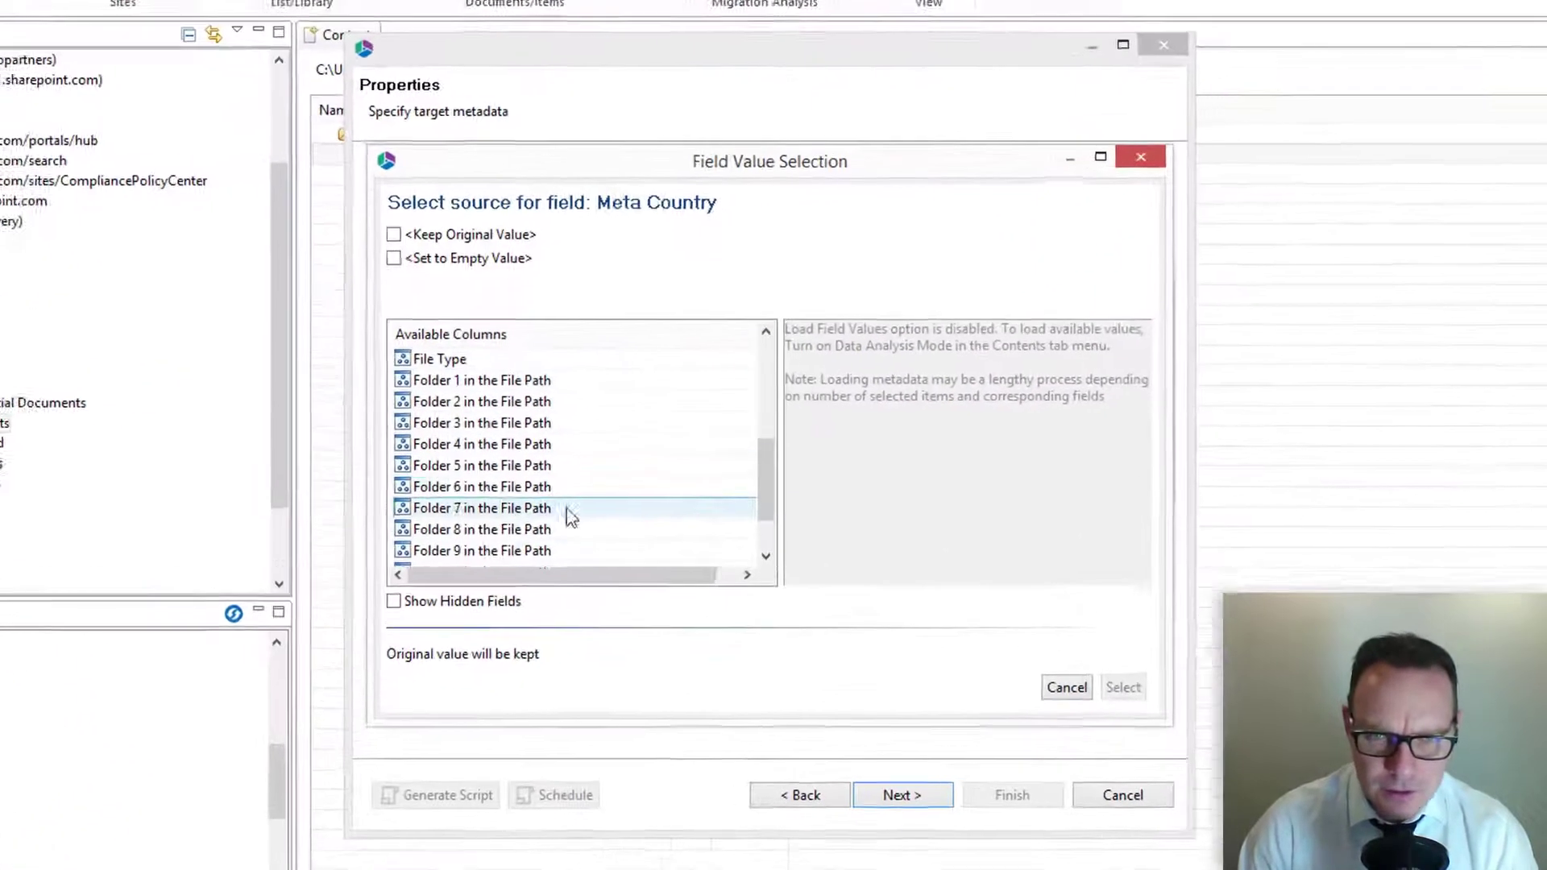
{"action": "double_click", "coordinate": [553, 489]}
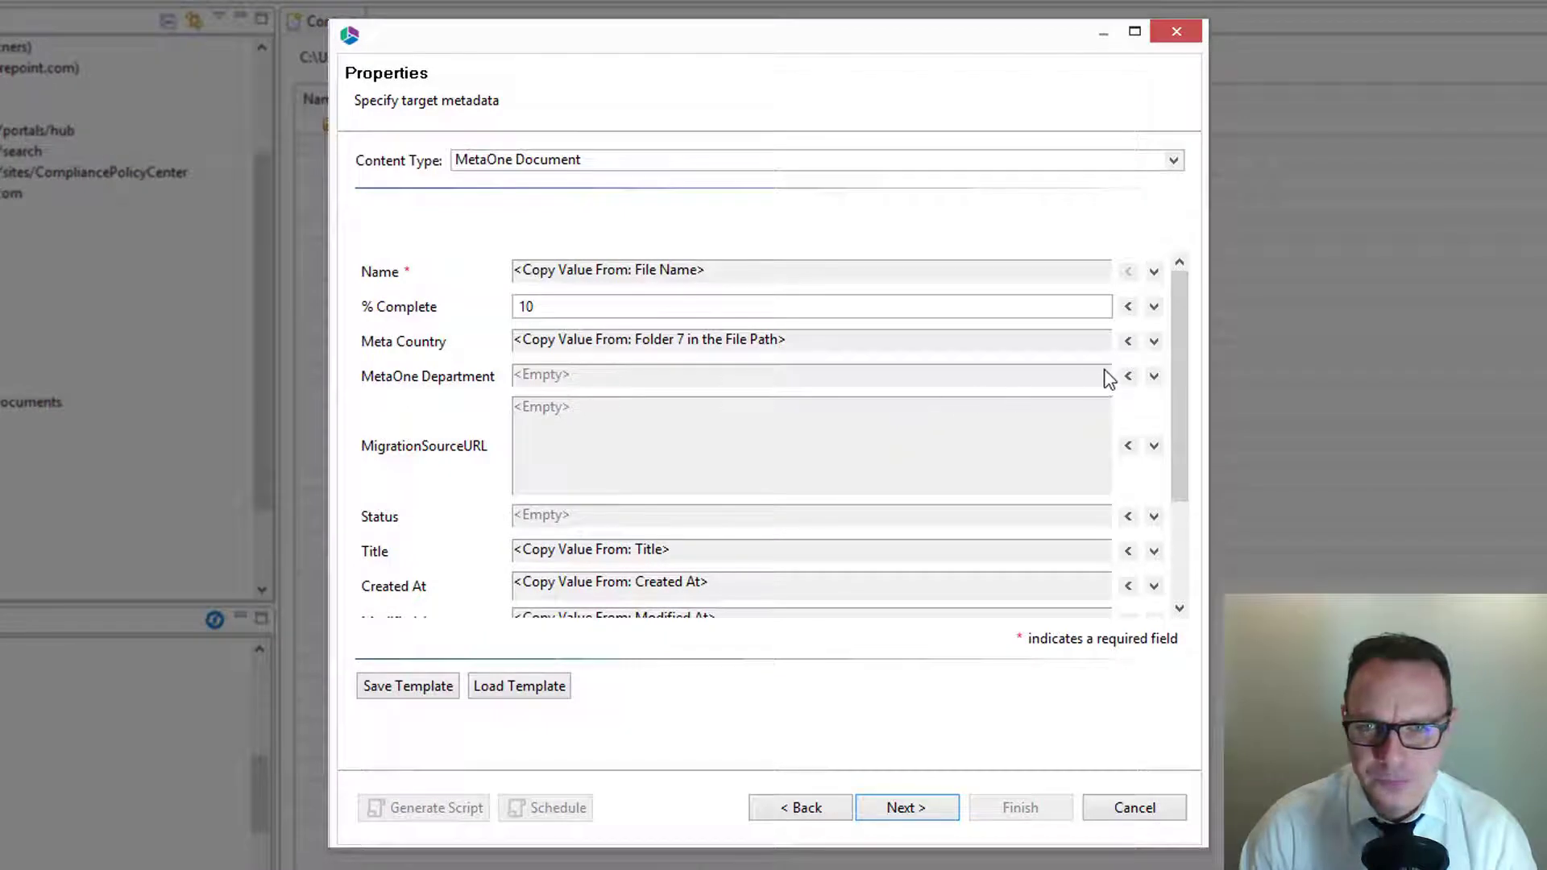
Step: Set fixed target metadata values of Finance for MetaOne Department and Published for Status
{"action": "left_click", "coordinate": [1126, 377]}
{"action": "left_click", "coordinate": [1097, 377]}
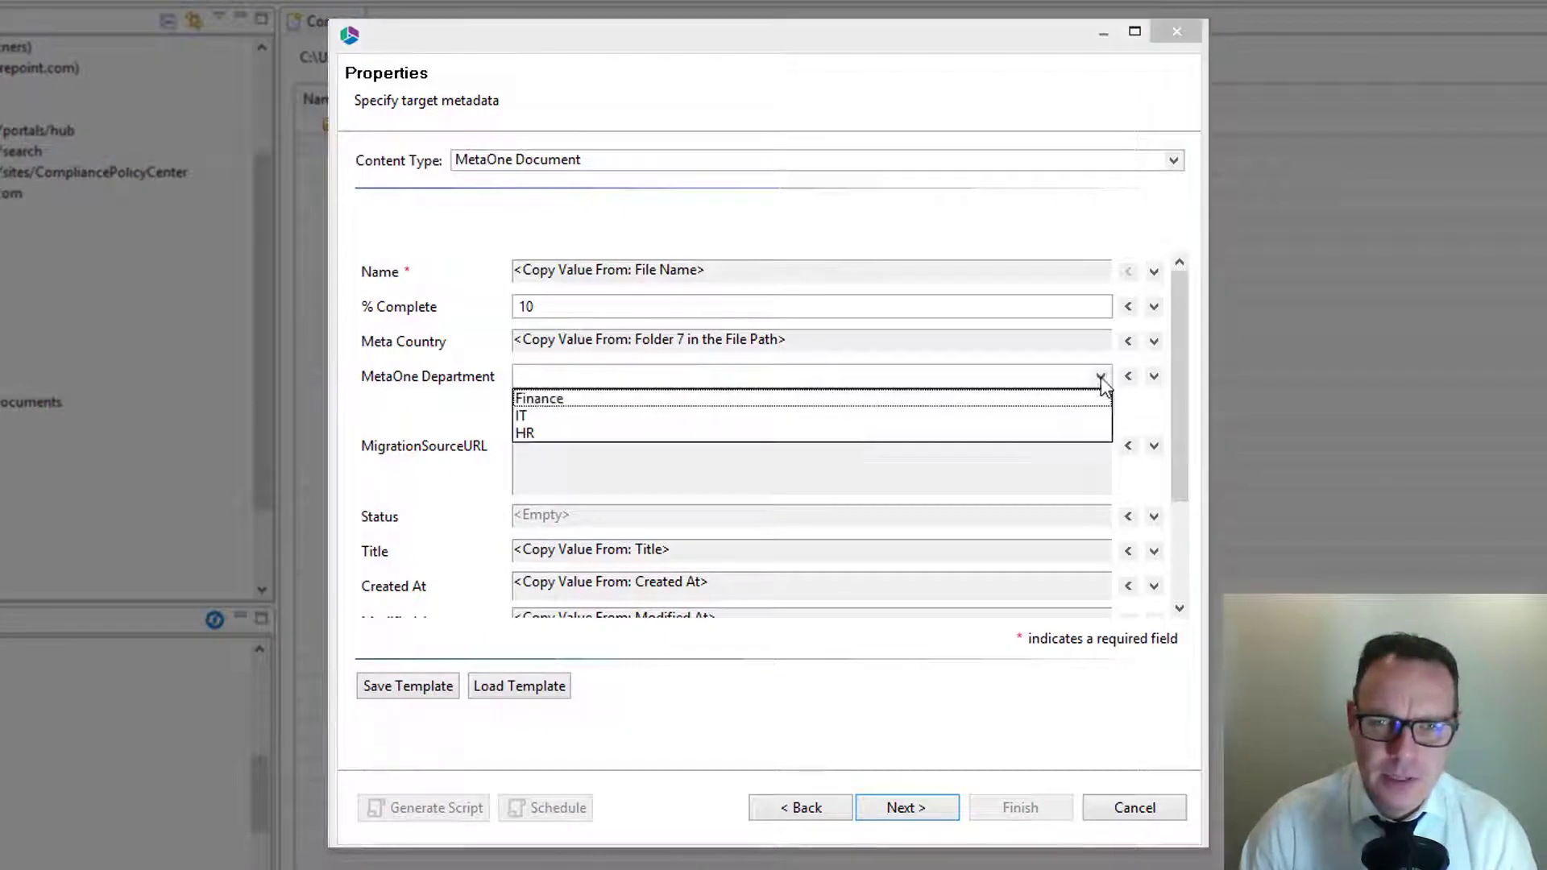
{"action": "left_click", "coordinate": [524, 411]}
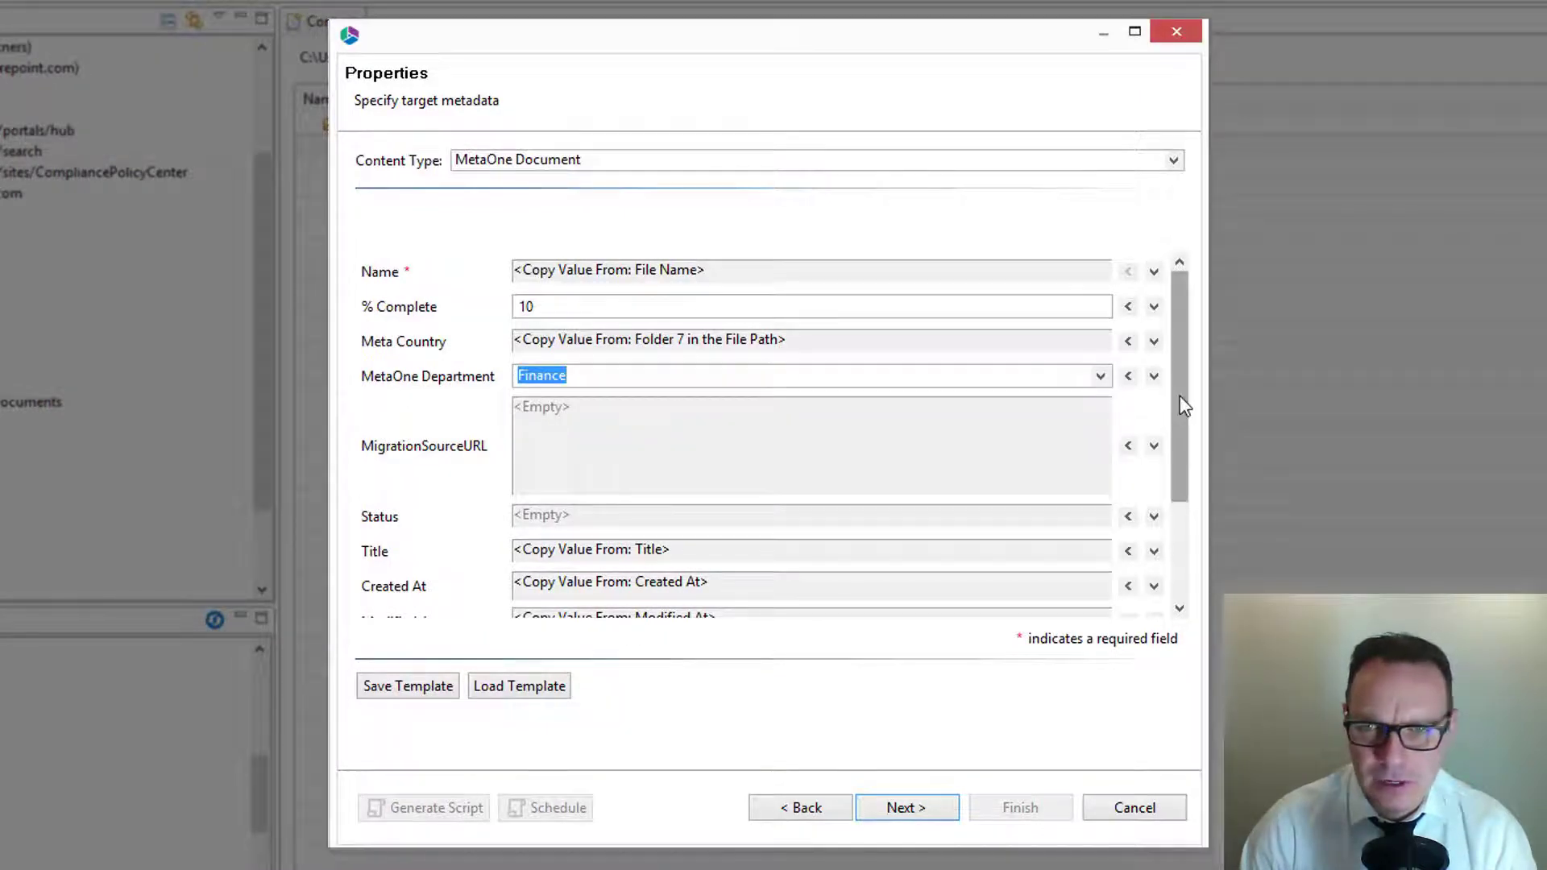
{"action": "scroll", "coordinate": [1179, 395], "scroll_direction": "down", "scroll_amount": 3}
{"action": "left_click", "coordinate": [1128, 414]}
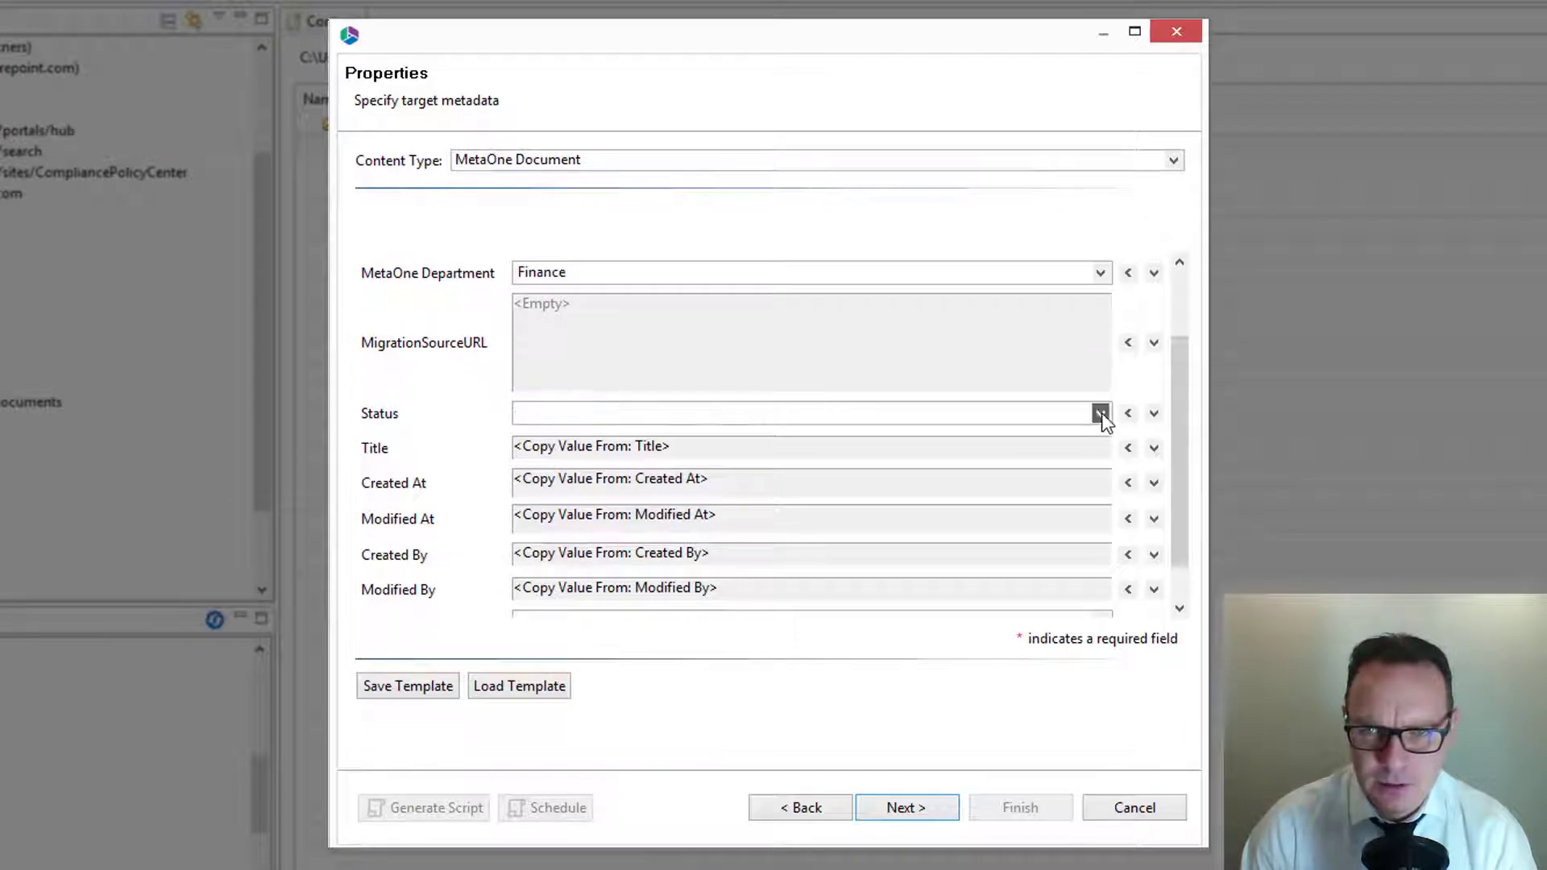
{"action": "left_click", "coordinate": [1101, 412]}
{"action": "left_click", "coordinate": [575, 506]}
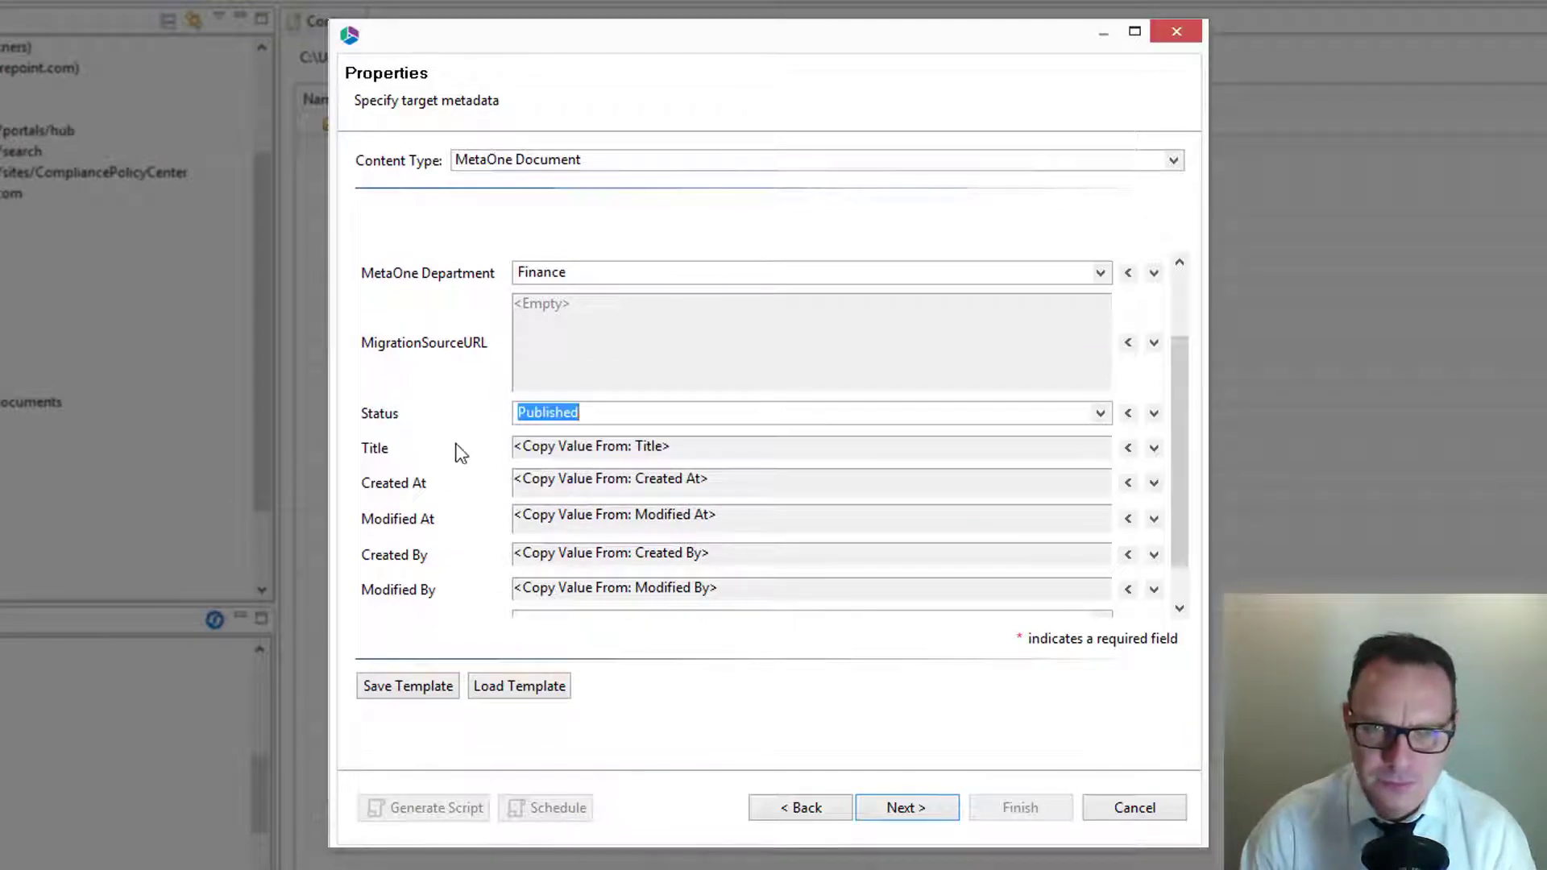
Step: Proceed from the target metadata to the Summary page and expand its Advanced Options
{"action": "left_click_drag", "start_coordinate": [1177, 361], "coordinate": [1180, 429]}
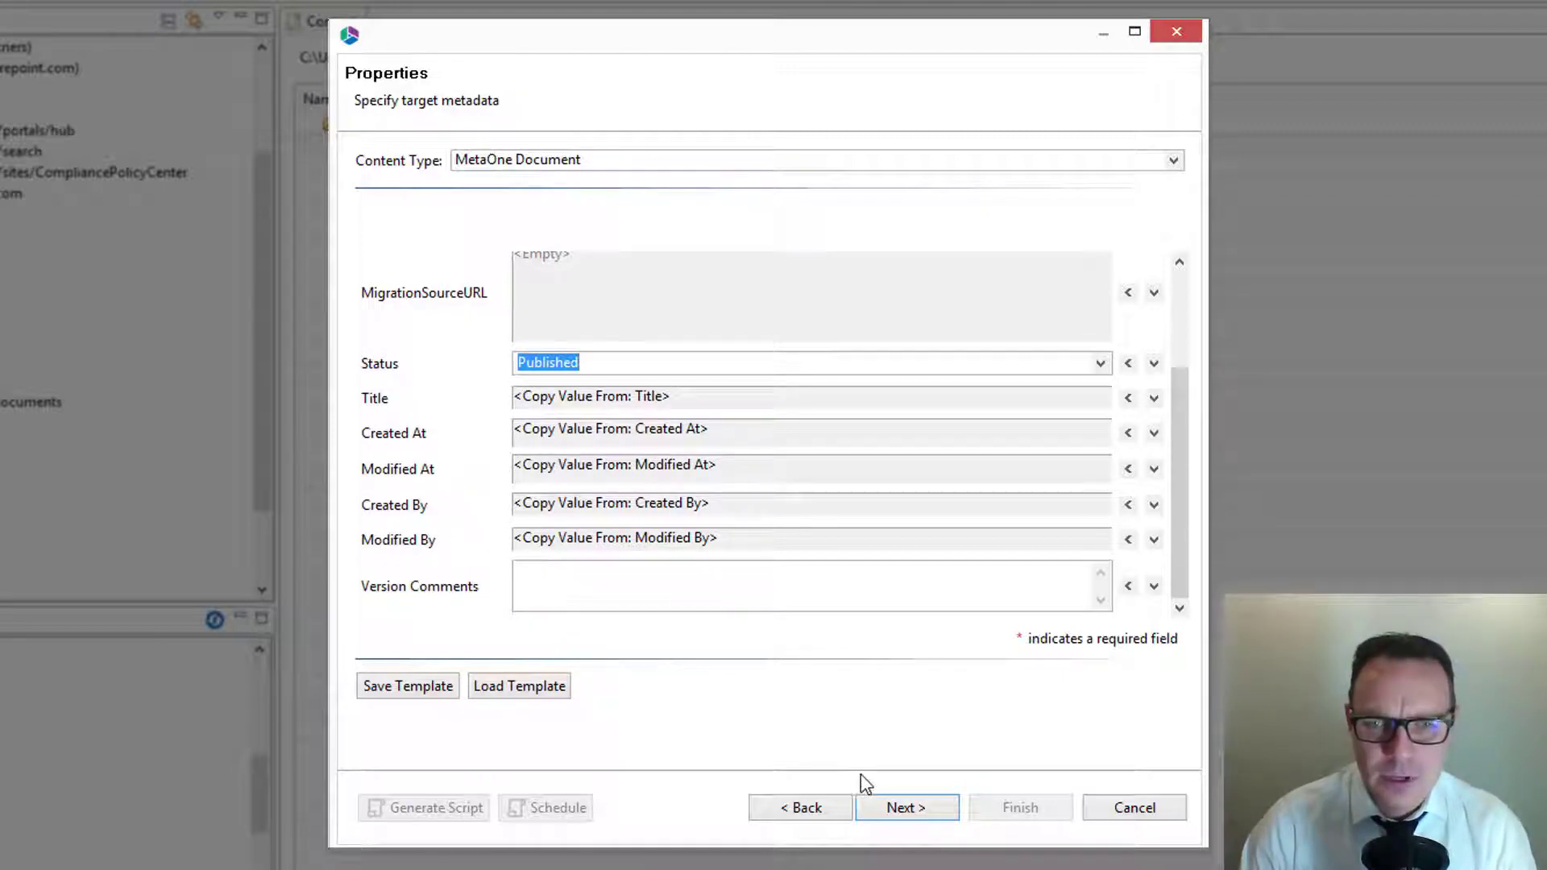
{"action": "left_click", "coordinate": [903, 810]}
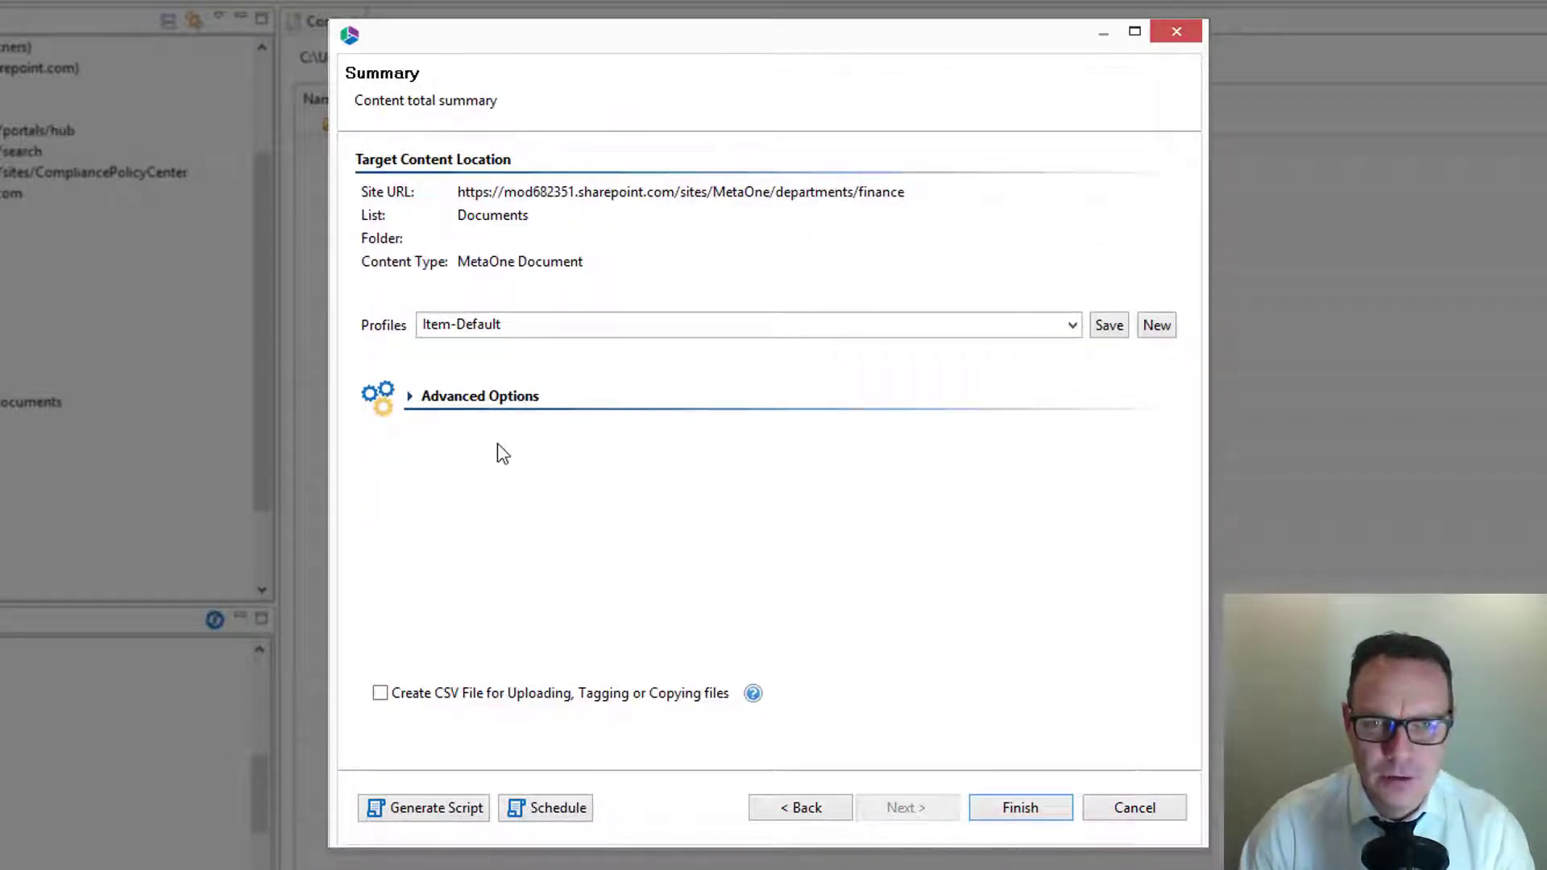
{"action": "left_click", "coordinate": [507, 400]}
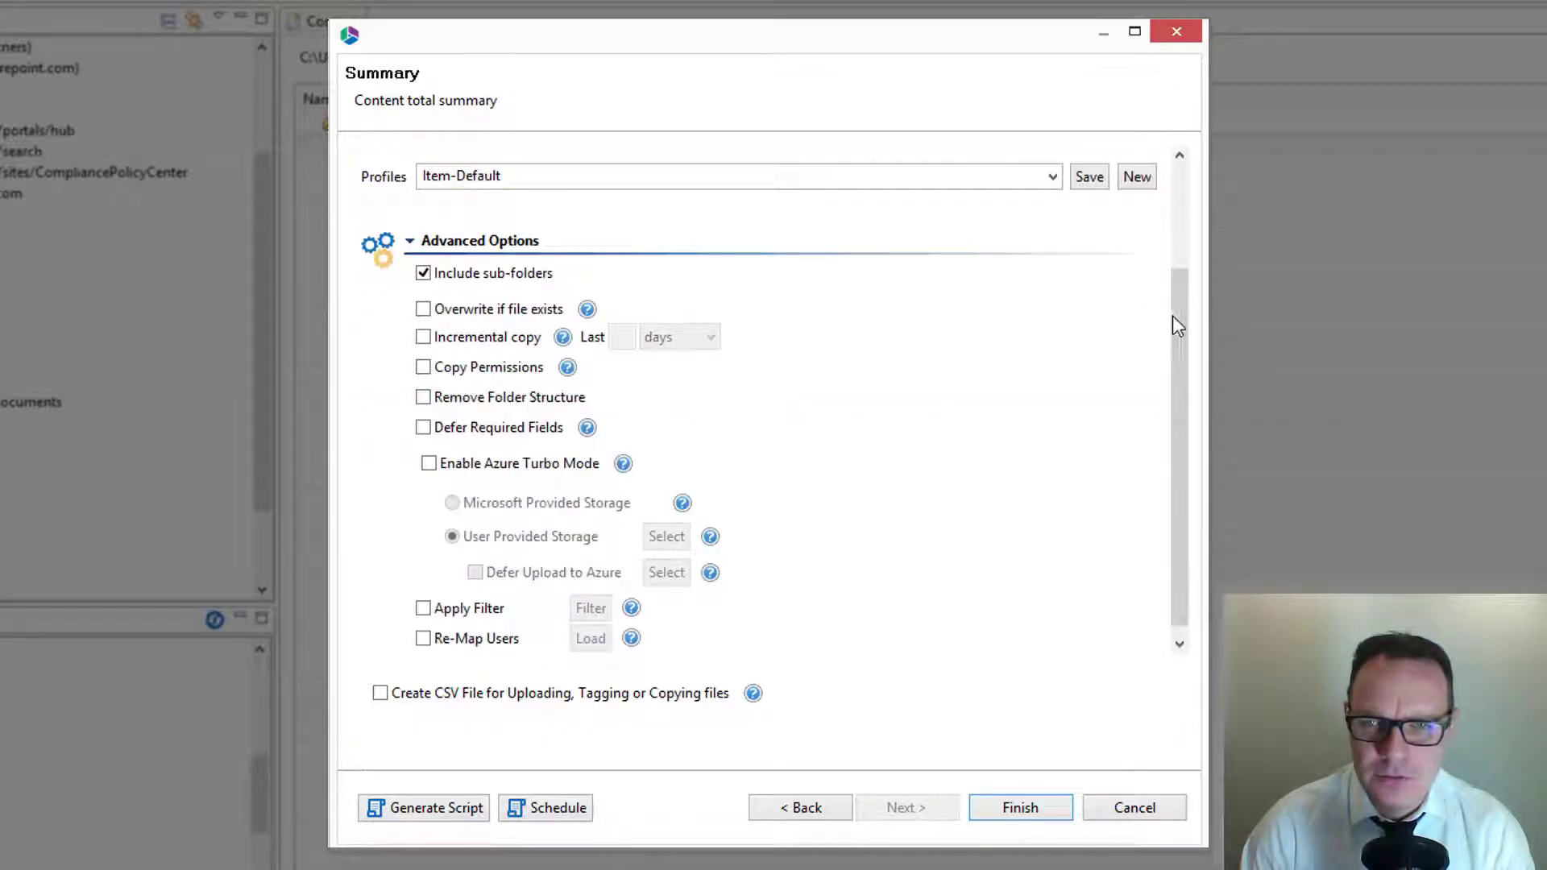
{"action": "left_click_drag", "start_coordinate": [1172, 316], "coordinate": [1191, 350]}
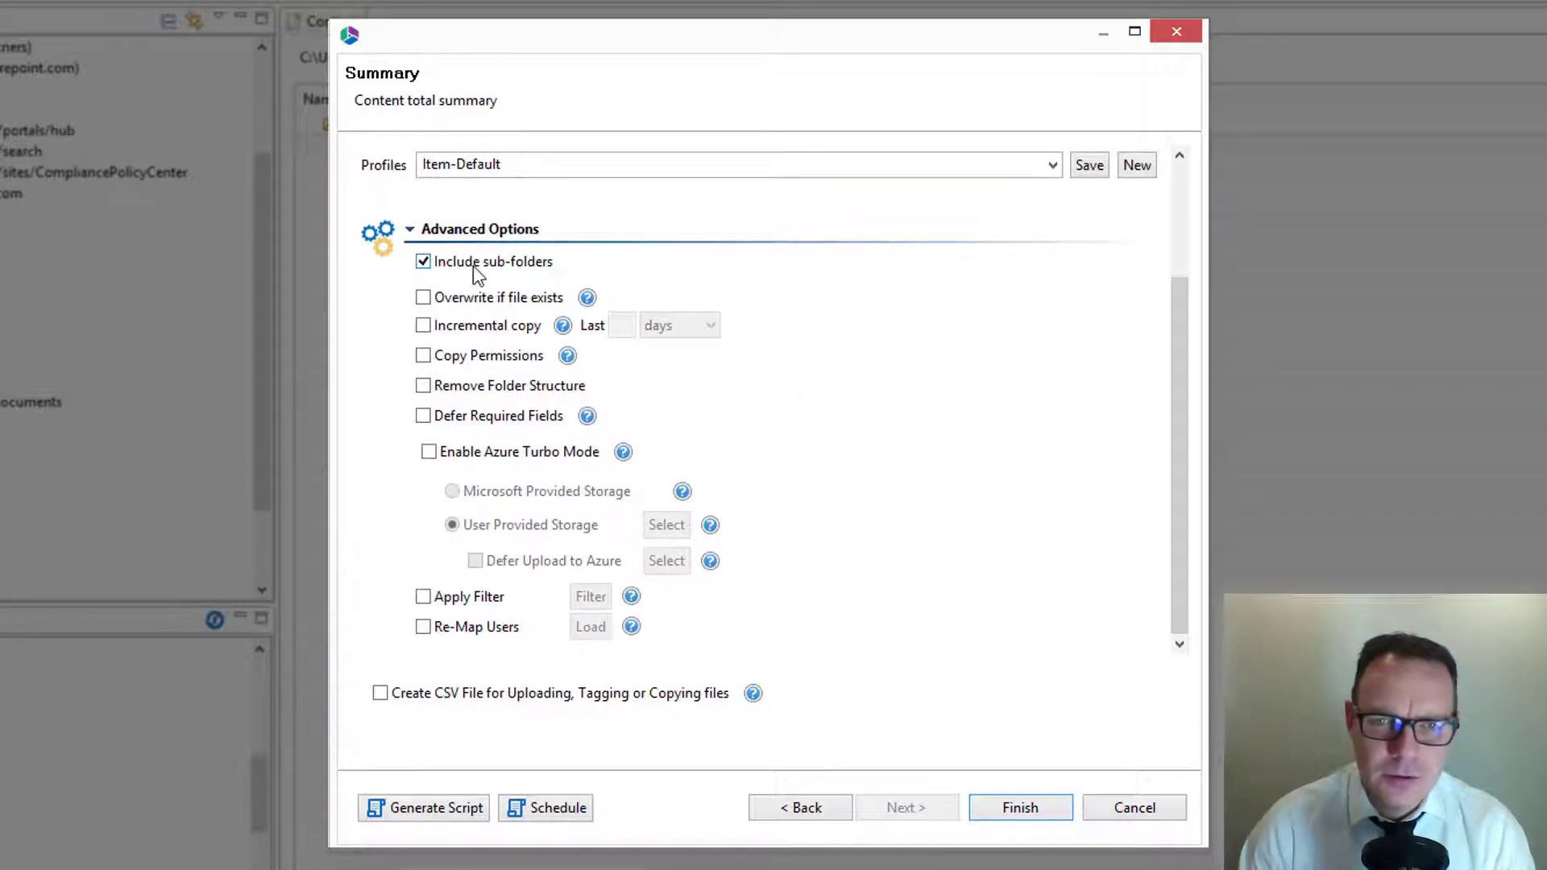
Step: Try the Overwrite if file exists and Incremental copy options, switching each one back off
{"action": "left_click", "coordinate": [426, 298]}
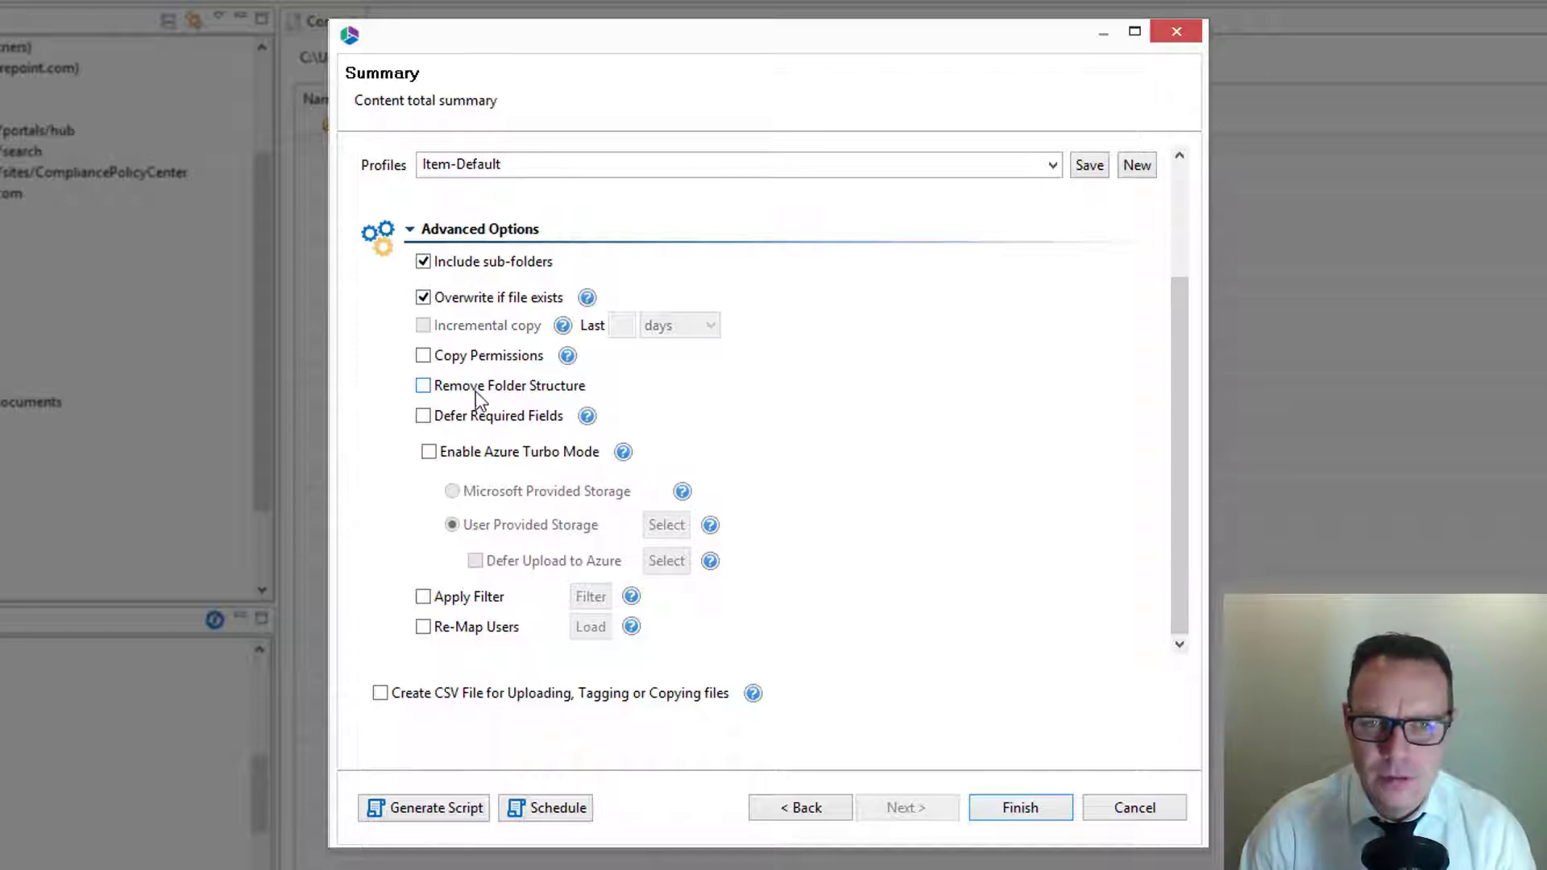
{"action": "left_click", "coordinate": [449, 299]}
{"action": "left_click", "coordinate": [425, 325]}
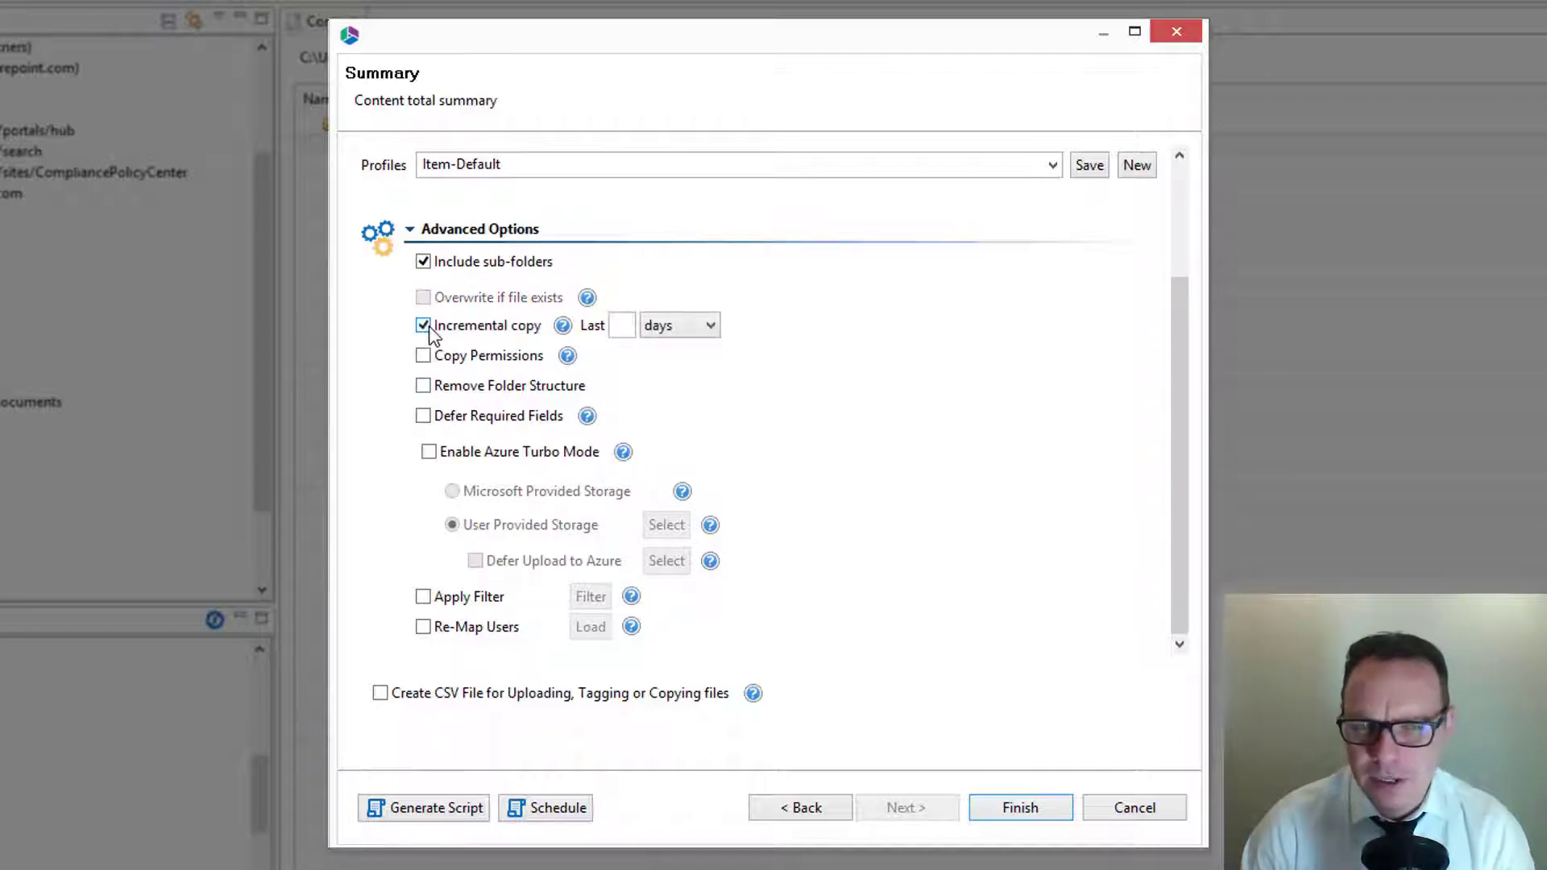
{"action": "left_click", "coordinate": [424, 326]}
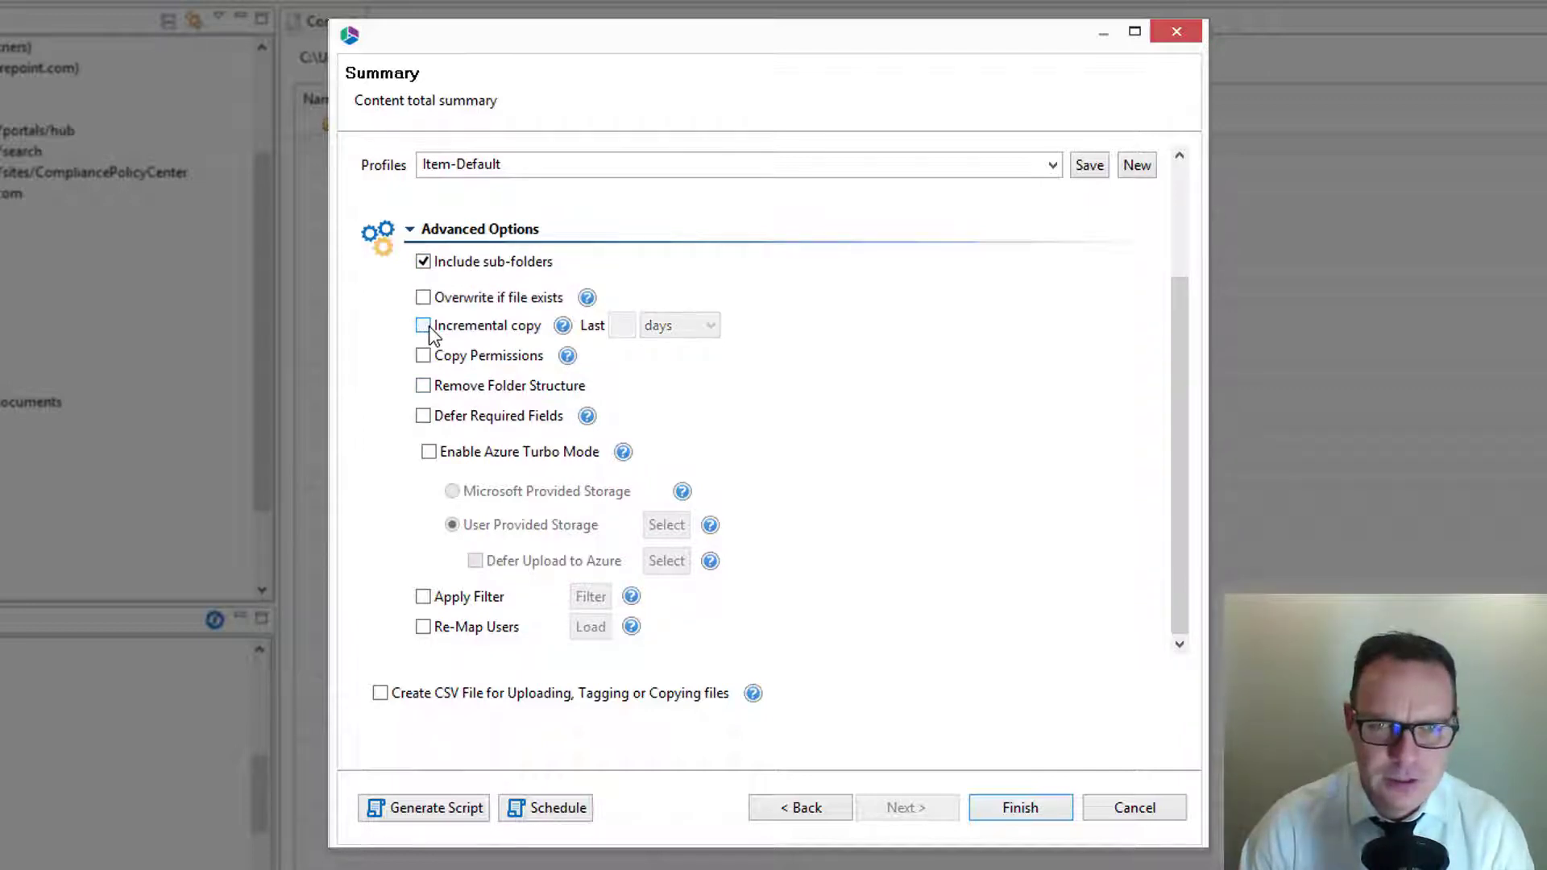
Step: Try the Copy Permissions option, read its help on NTFS folder permissions, and switch the option back off
{"action": "left_click", "coordinate": [423, 356]}
{"action": "left_click", "coordinate": [568, 356]}
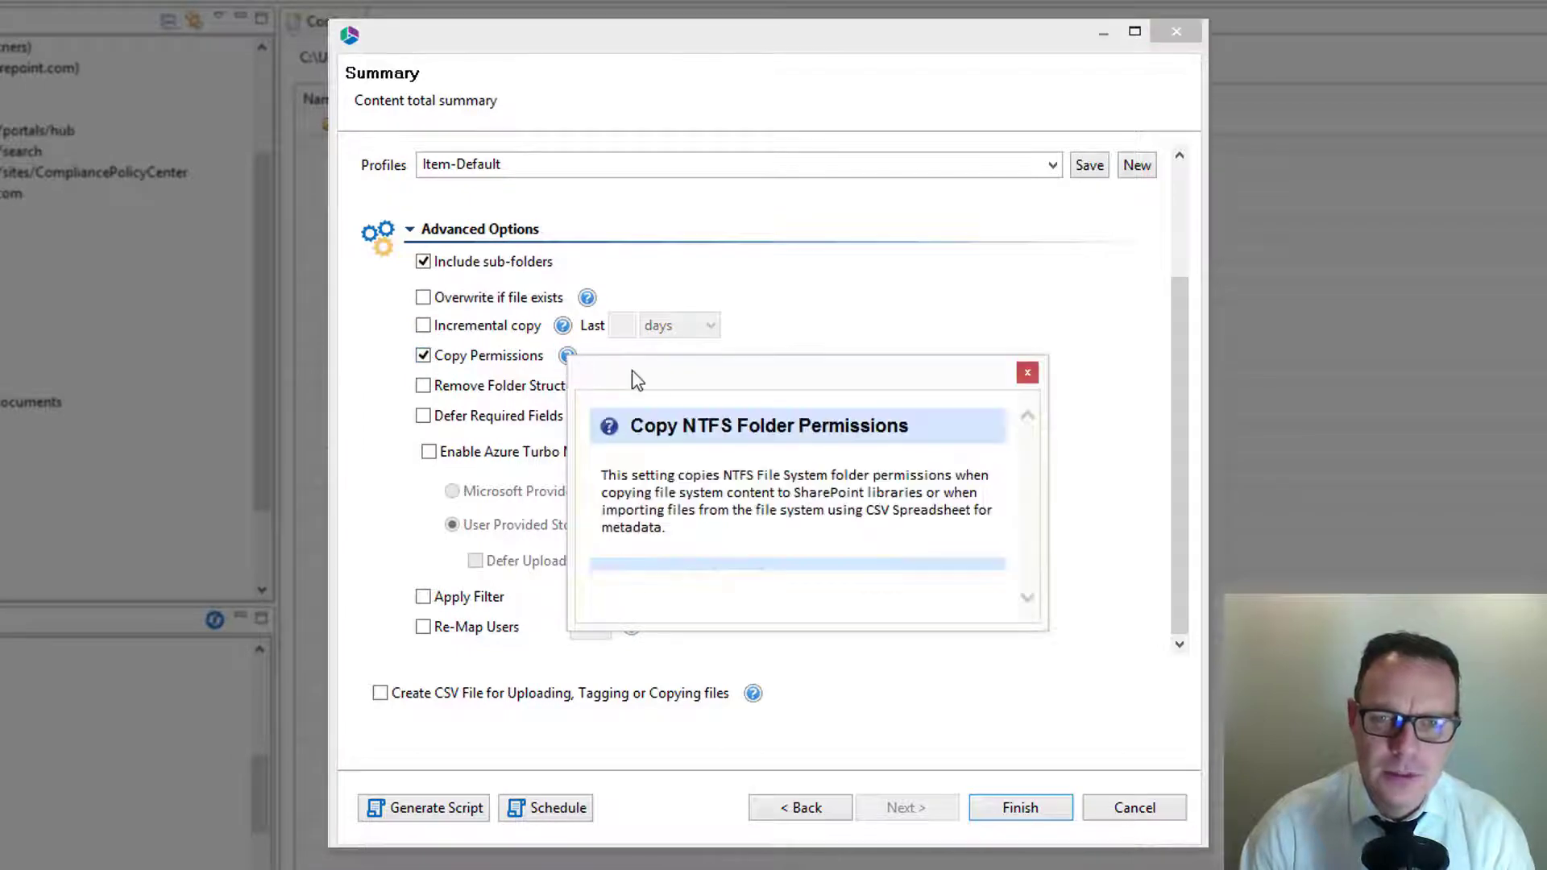
{"action": "left_click_drag", "start_coordinate": [707, 390], "coordinate": [940, 419]}
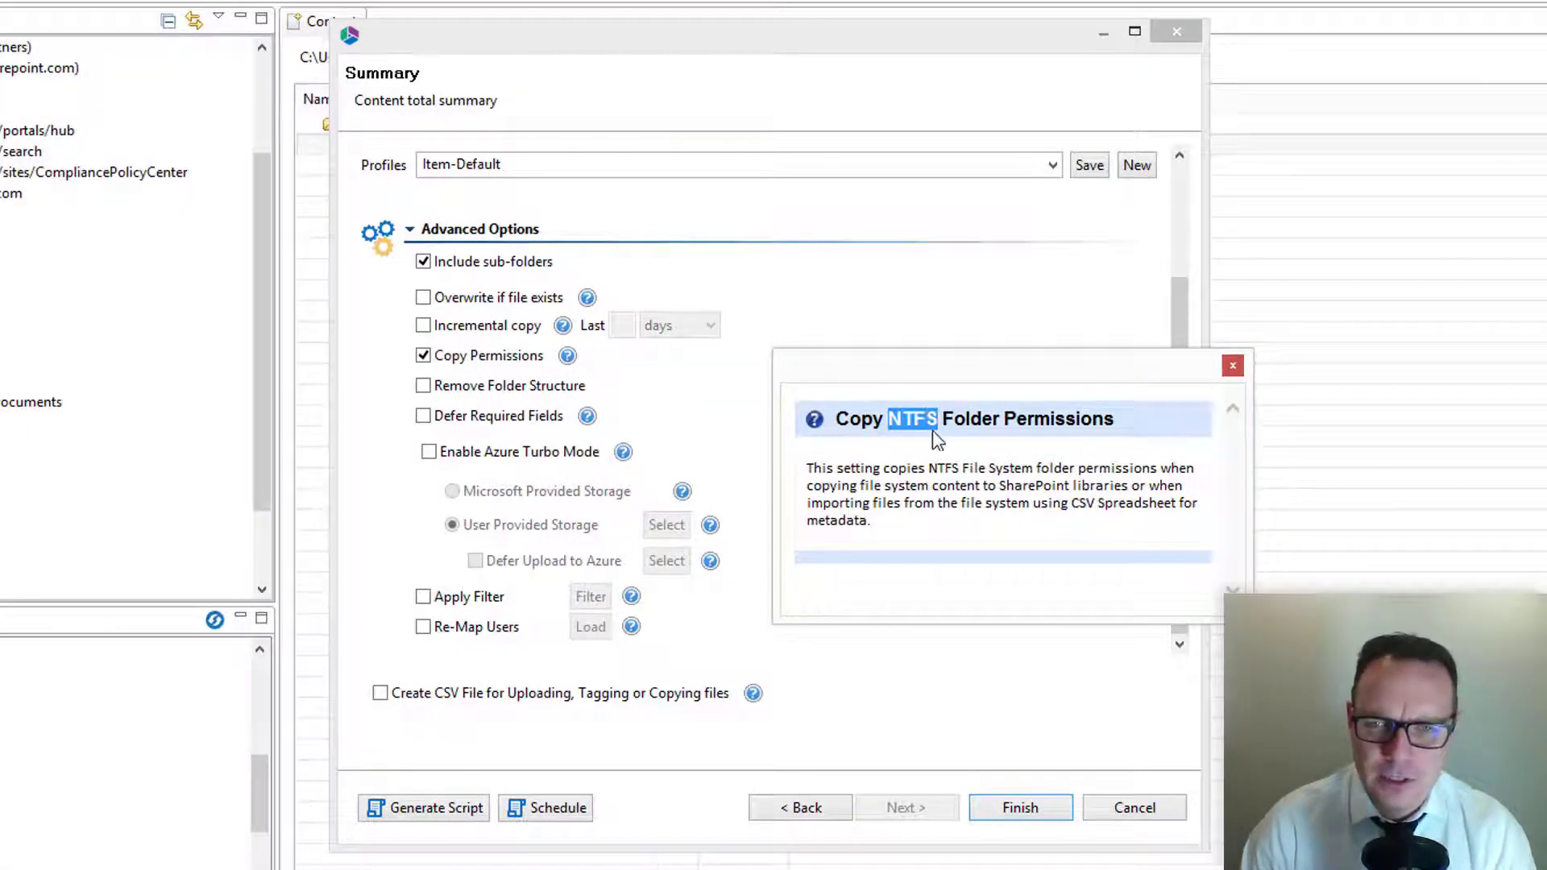
{"action": "left_click", "coordinate": [931, 469]}
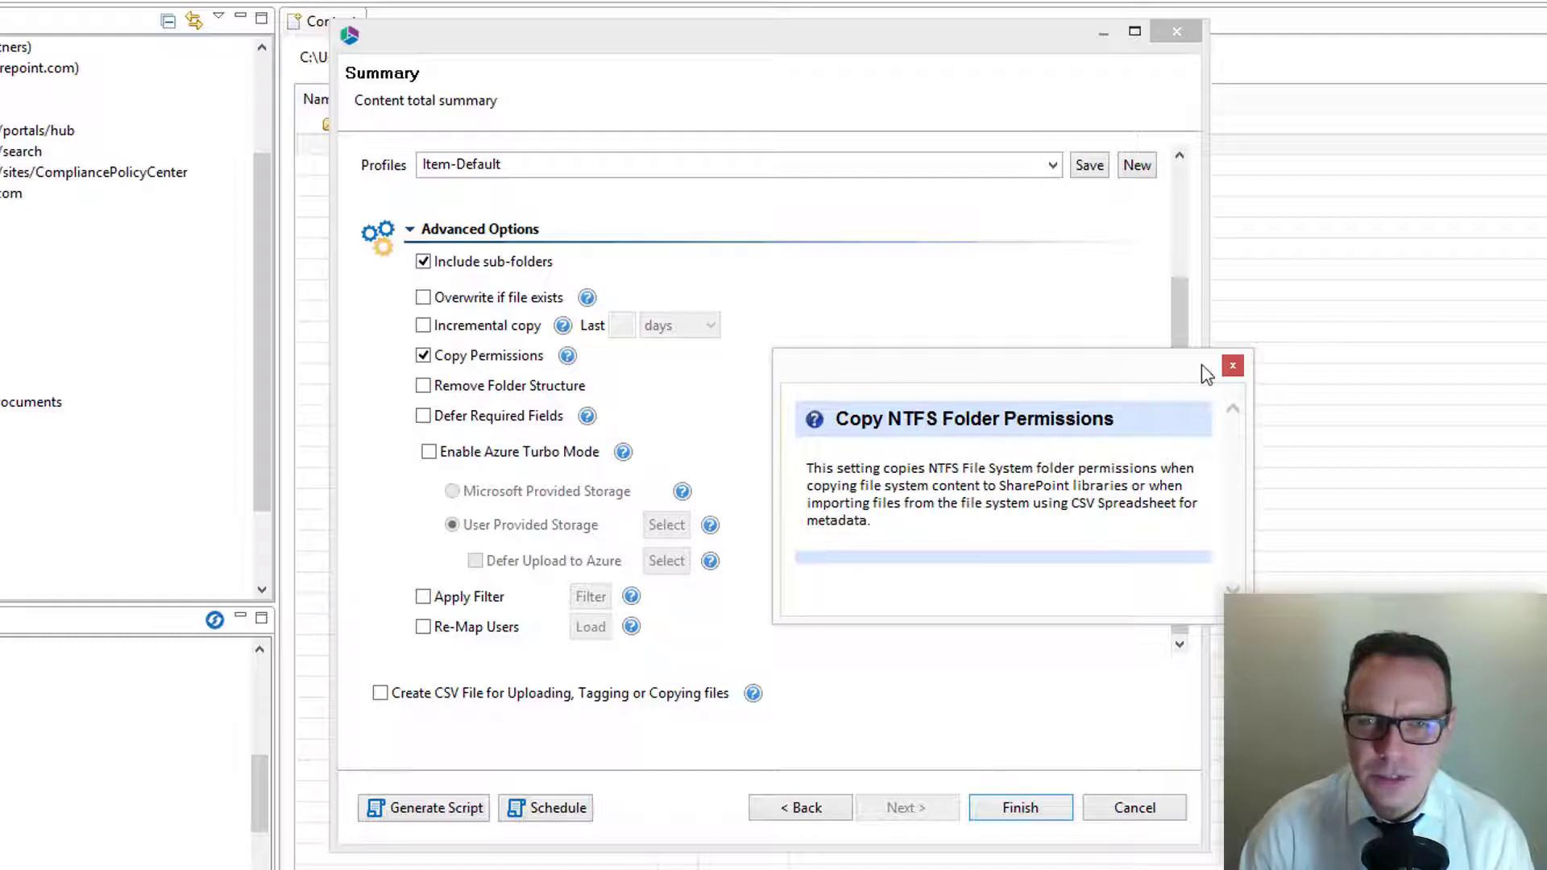
{"action": "left_click", "coordinate": [1231, 367]}
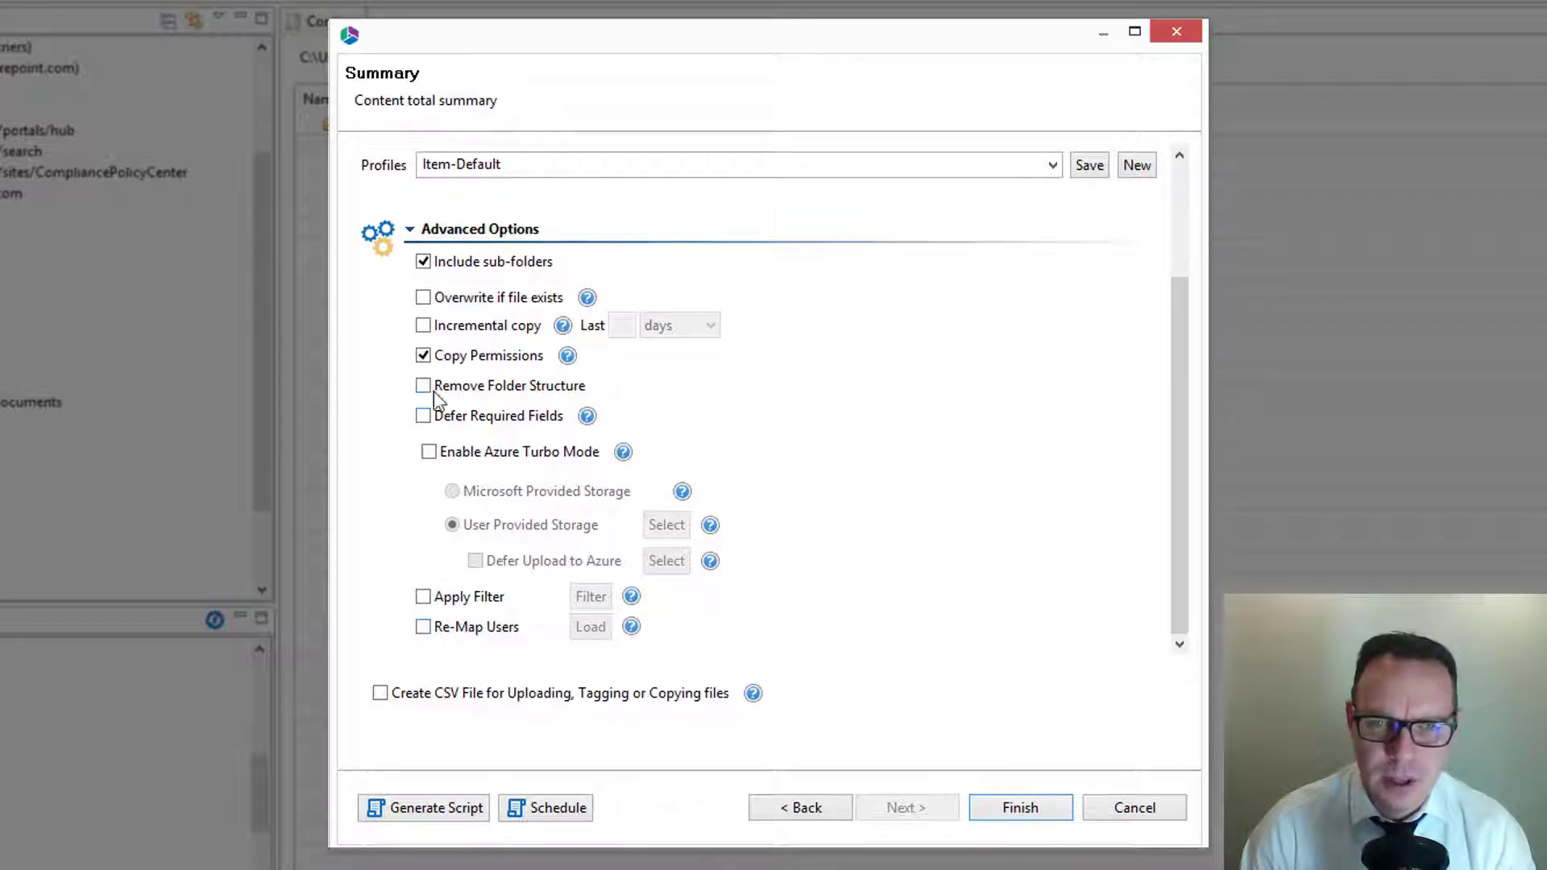
{"action": "left_click", "coordinate": [423, 356]}
Step: Try the Remove Folder Structure, Defer Required Fields and Enable Azure Turbo Mode options in turn, switching each back off
{"action": "left_click", "coordinate": [423, 386]}
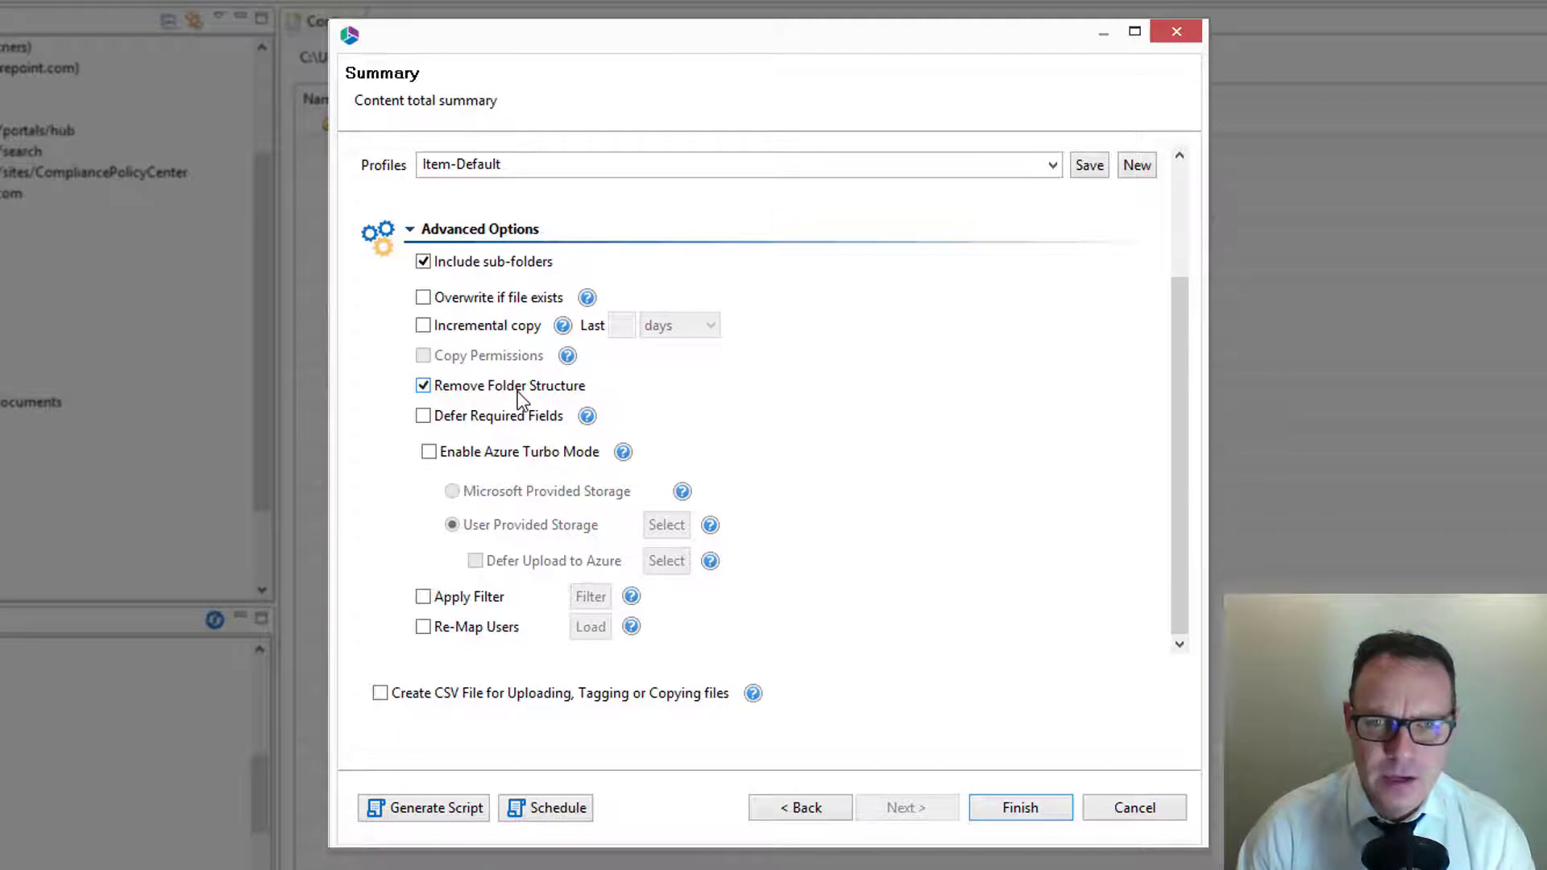
{"action": "left_click", "coordinate": [427, 386]}
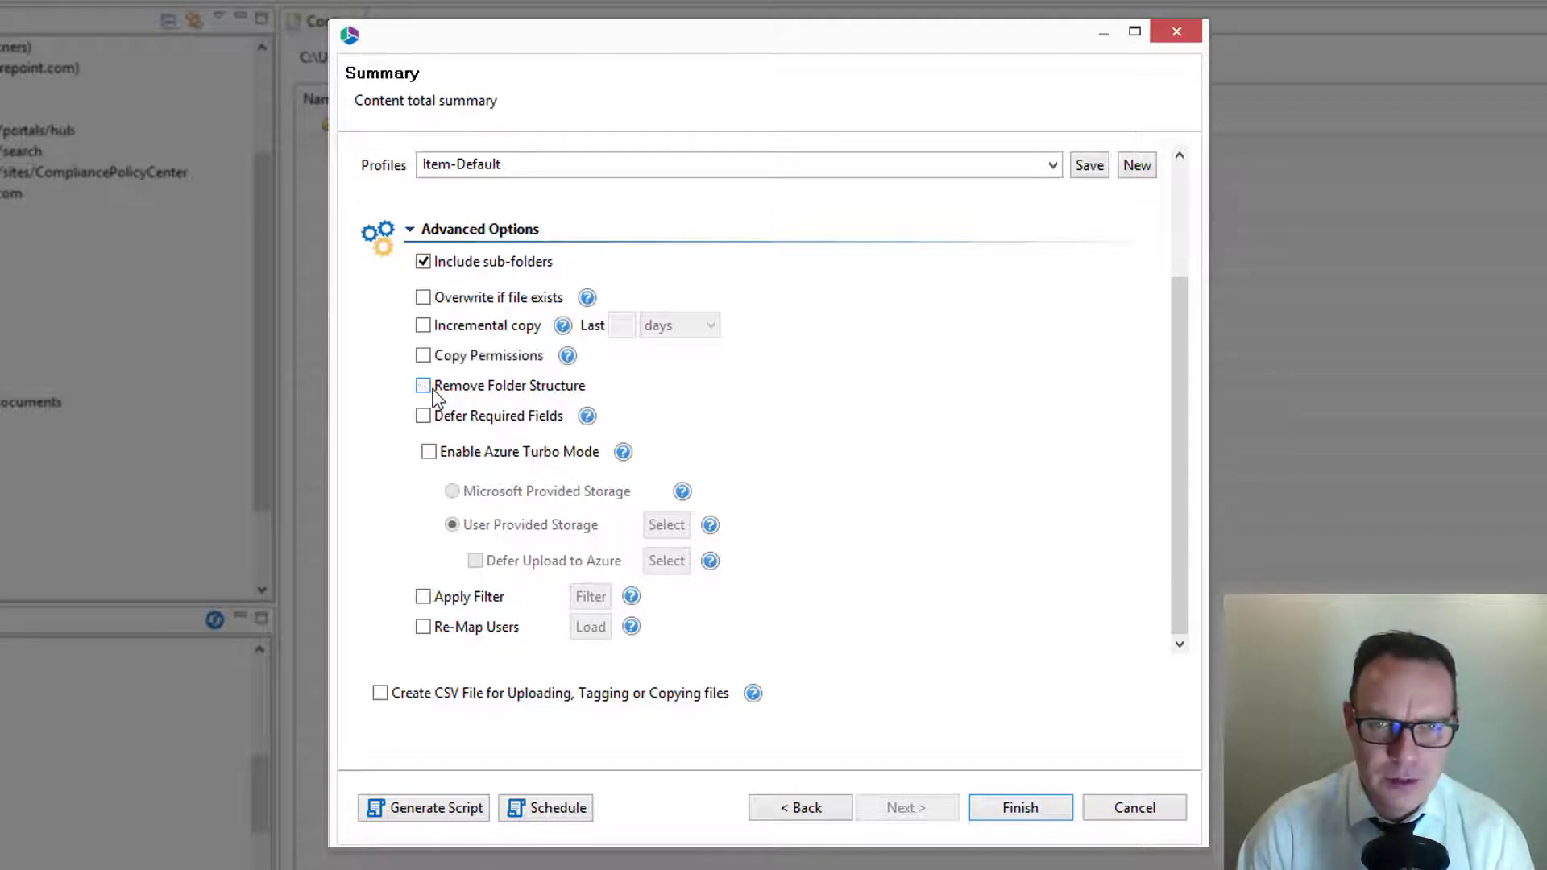
{"action": "left_click", "coordinate": [424, 416]}
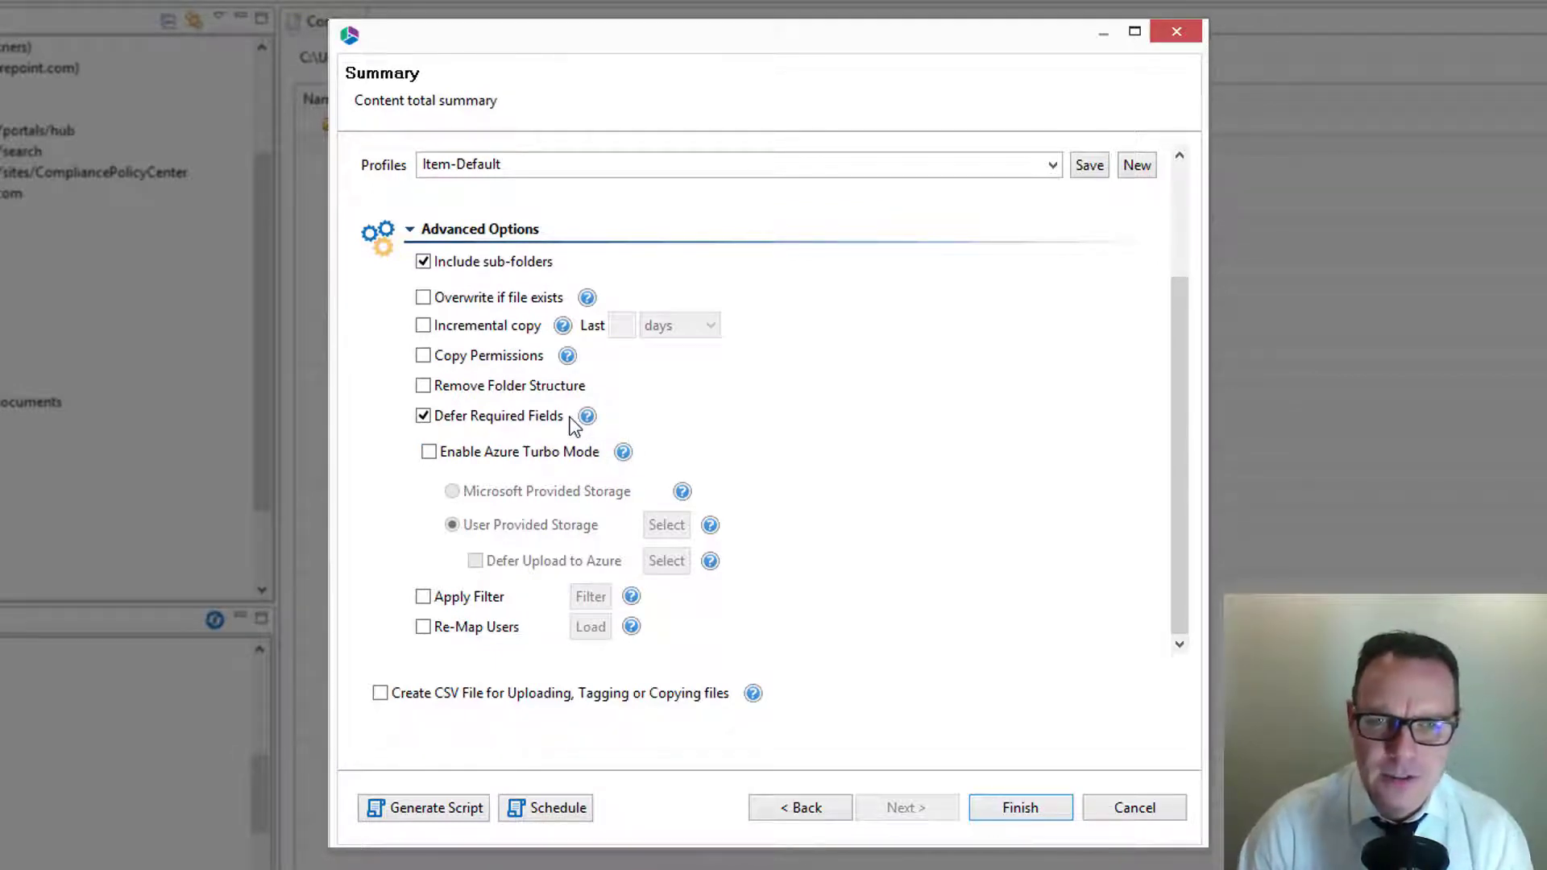
{"action": "left_click", "coordinate": [505, 420]}
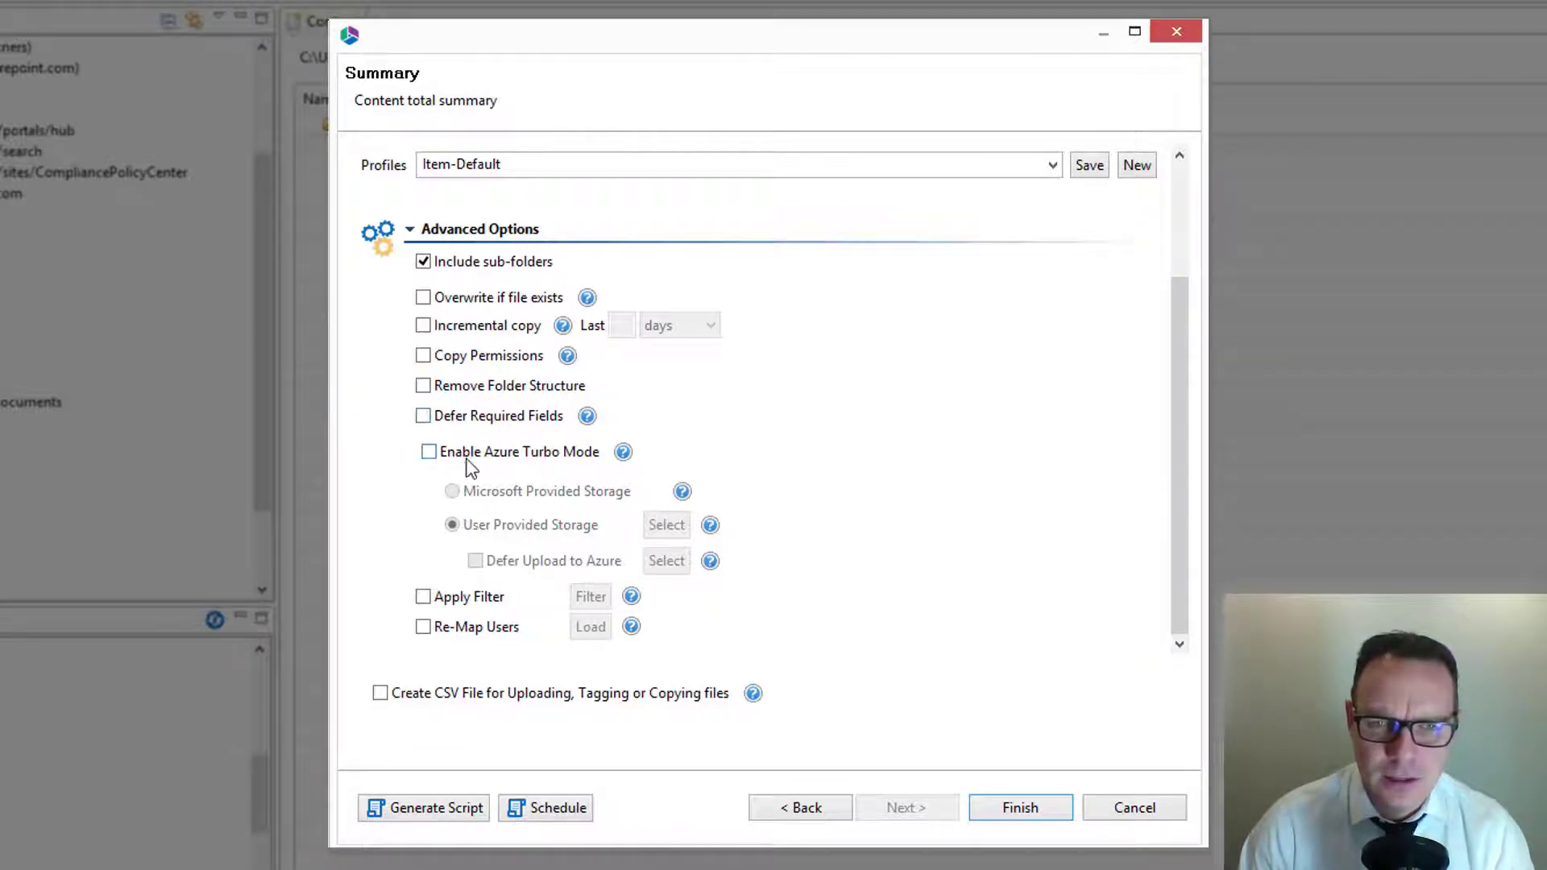
{"action": "left_click", "coordinate": [432, 452]}
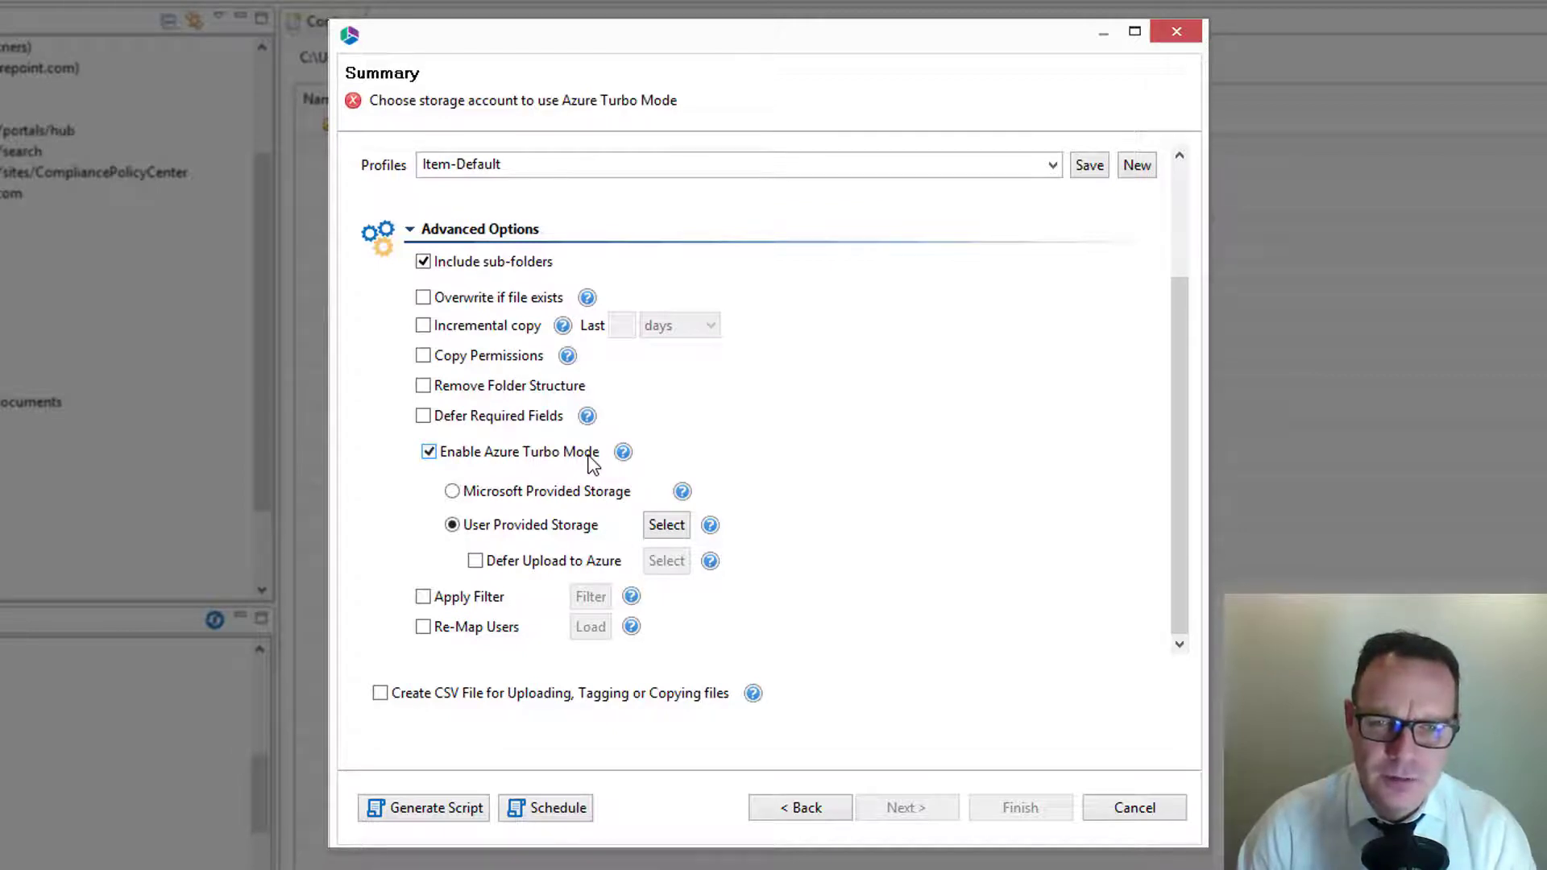
{"action": "left_click", "coordinate": [435, 463]}
Step: Try Apply Filter, view the available filter criteria, and close them without setting a filter before switching the option off
{"action": "left_click", "coordinate": [433, 599]}
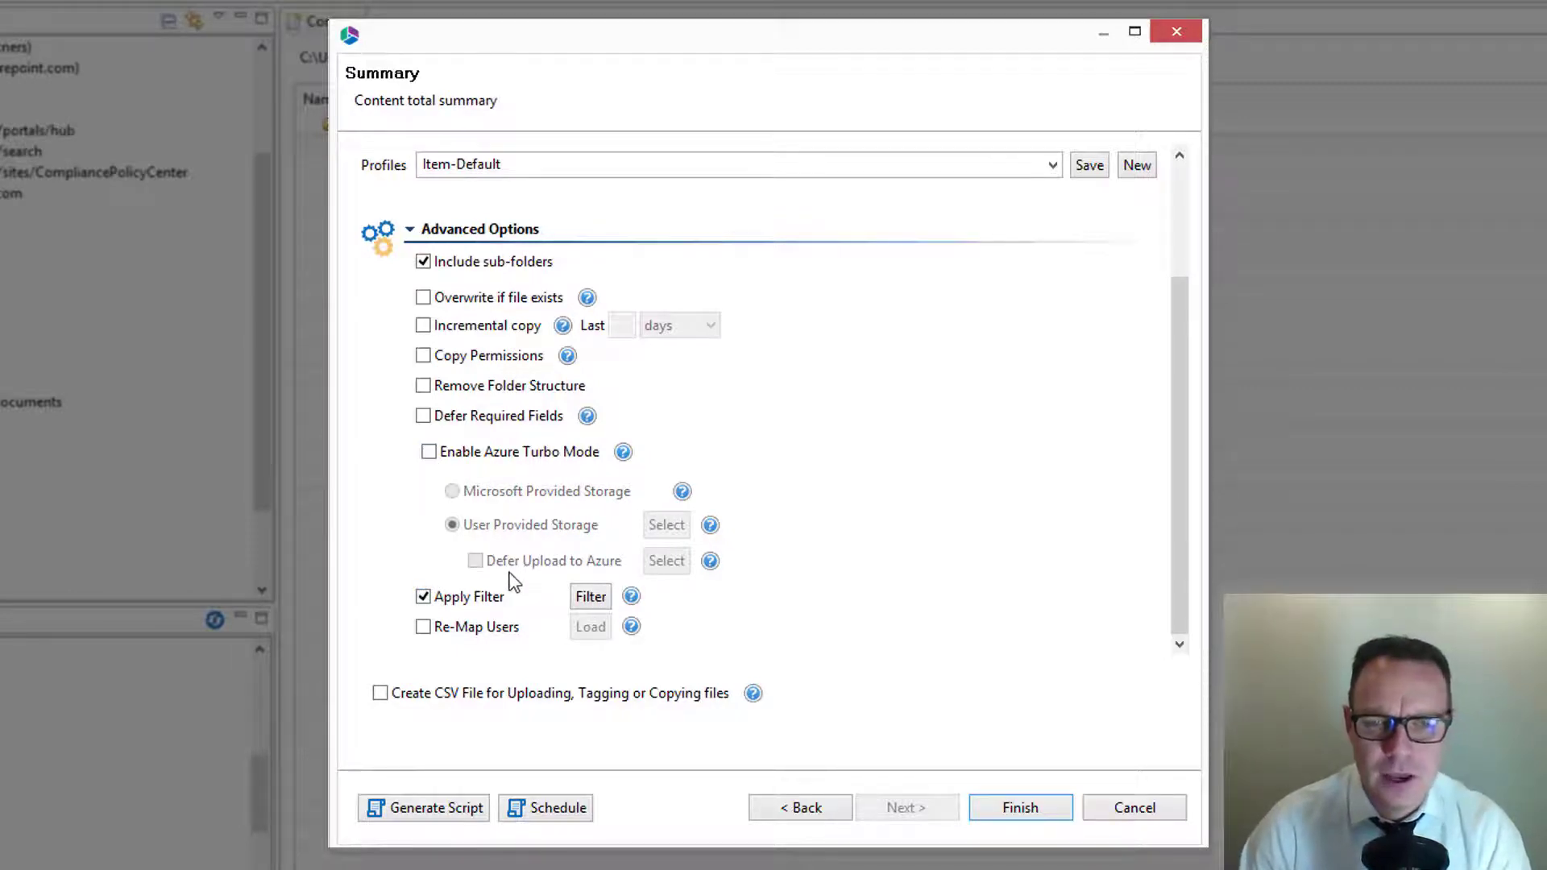
{"action": "left_click", "coordinate": [593, 597]}
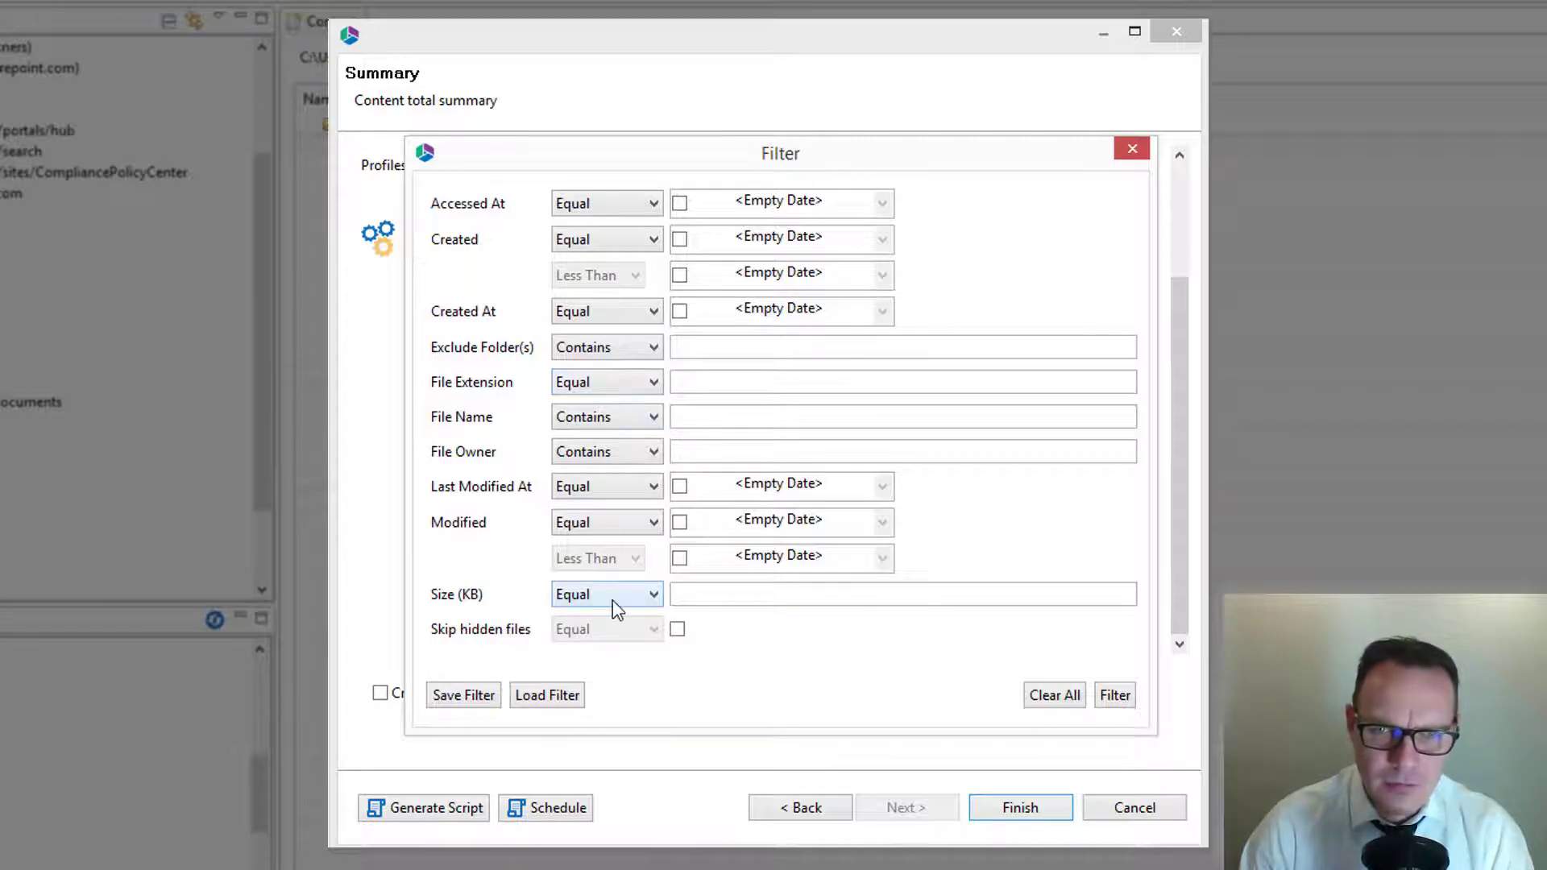
{"action": "left_click", "coordinate": [1124, 155]}
{"action": "left_click", "coordinate": [423, 596]}
Step: Enable Re-Map Users and open User Map.csv in Excel from the Example File Share folder in the mapping file selection
{"action": "left_click", "coordinate": [423, 627]}
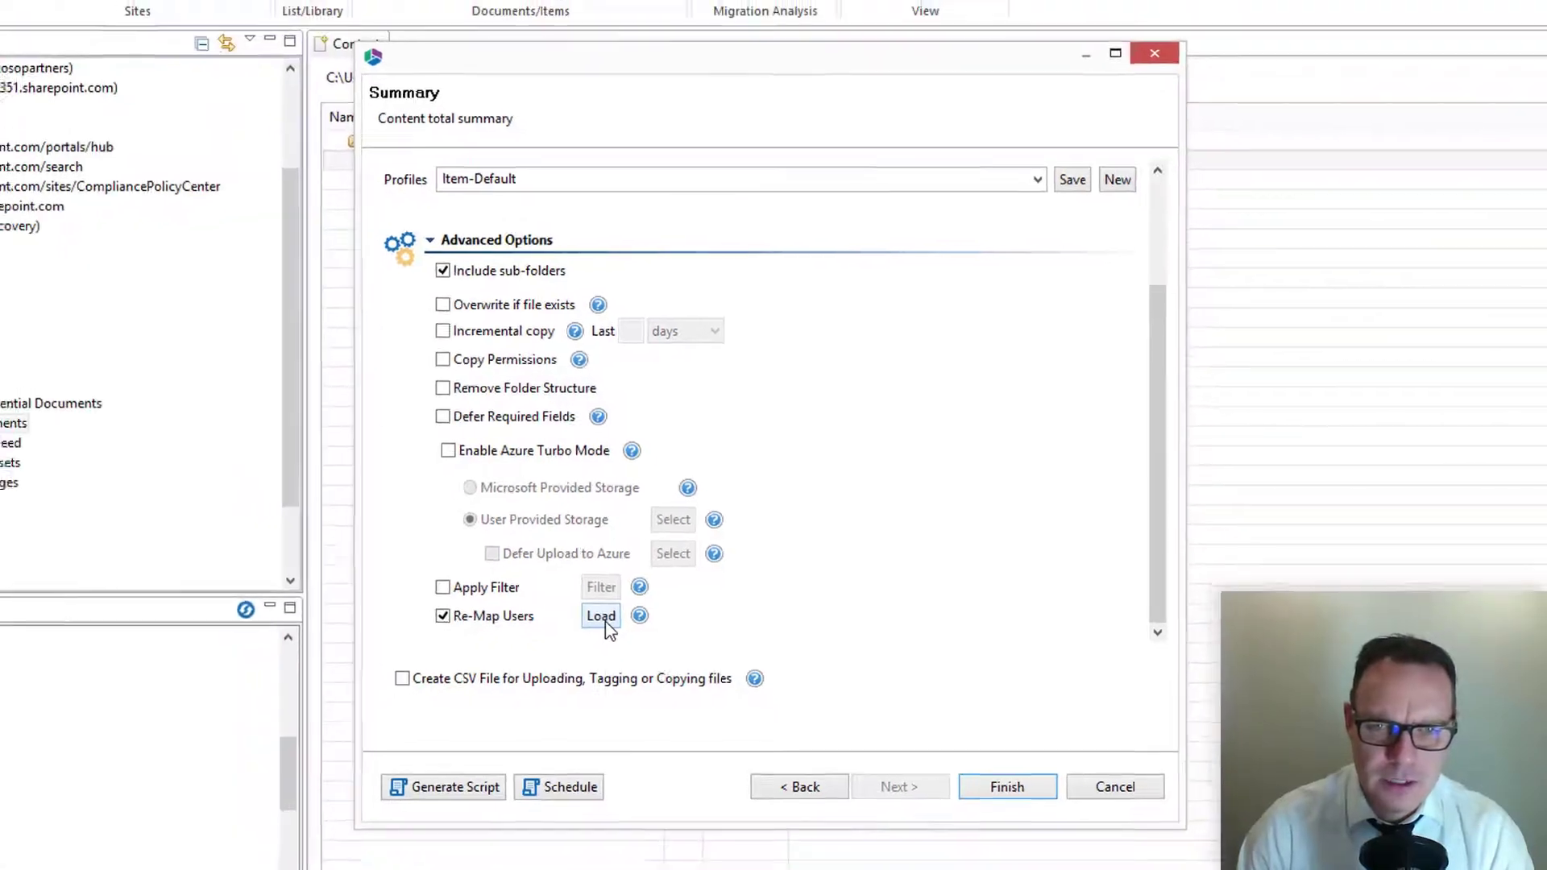
{"action": "left_click", "coordinate": [645, 573]}
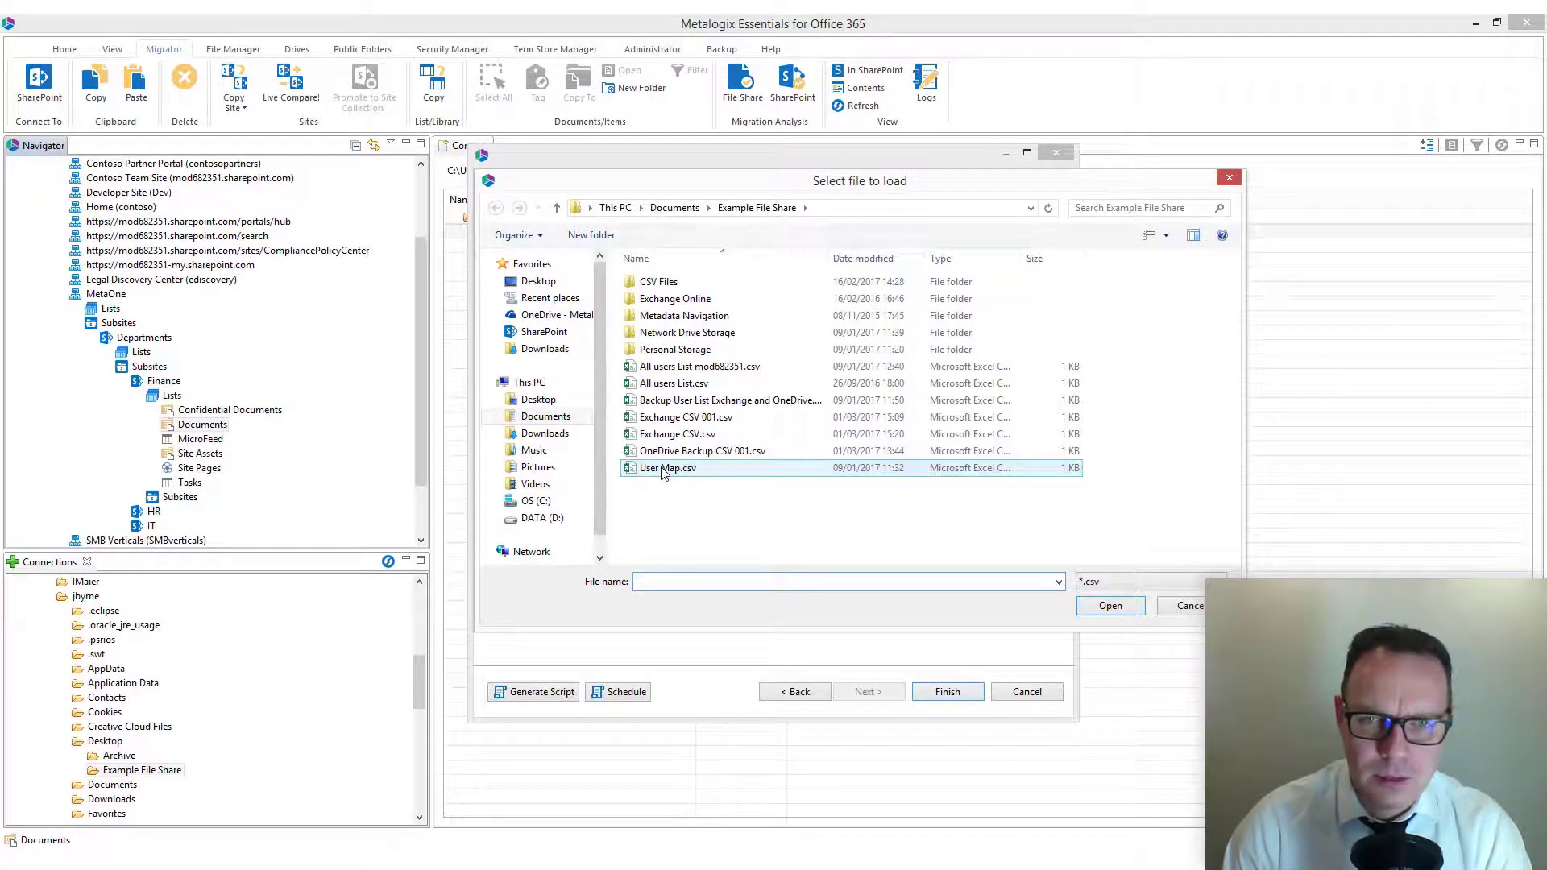
{"action": "left_click", "coordinate": [663, 471]}
{"action": "right_click", "coordinate": [662, 471]}
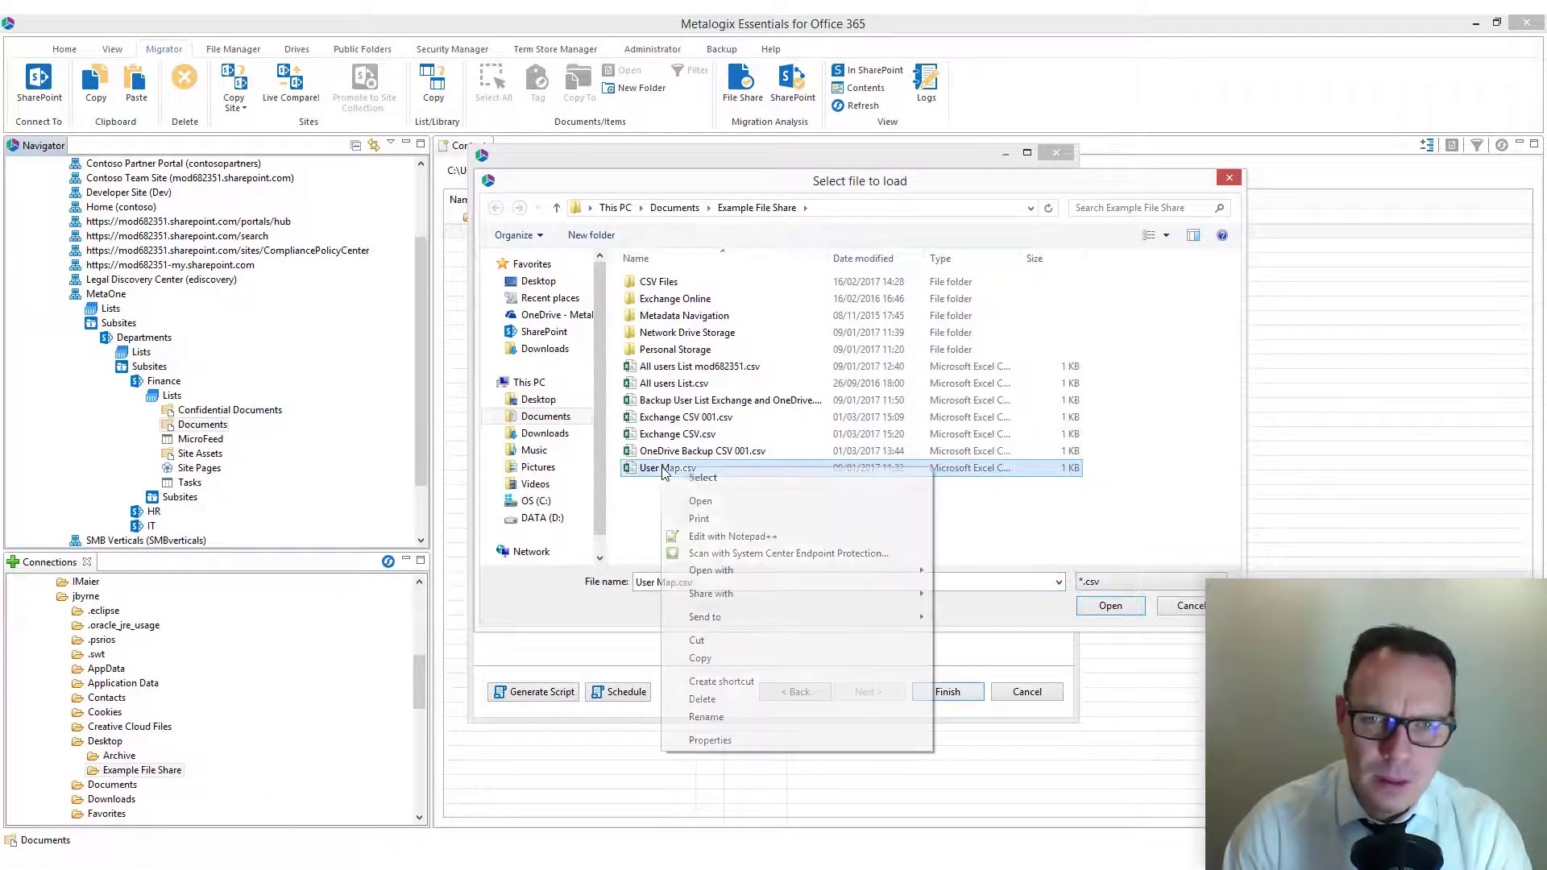
{"action": "left_click", "coordinate": [729, 506]}
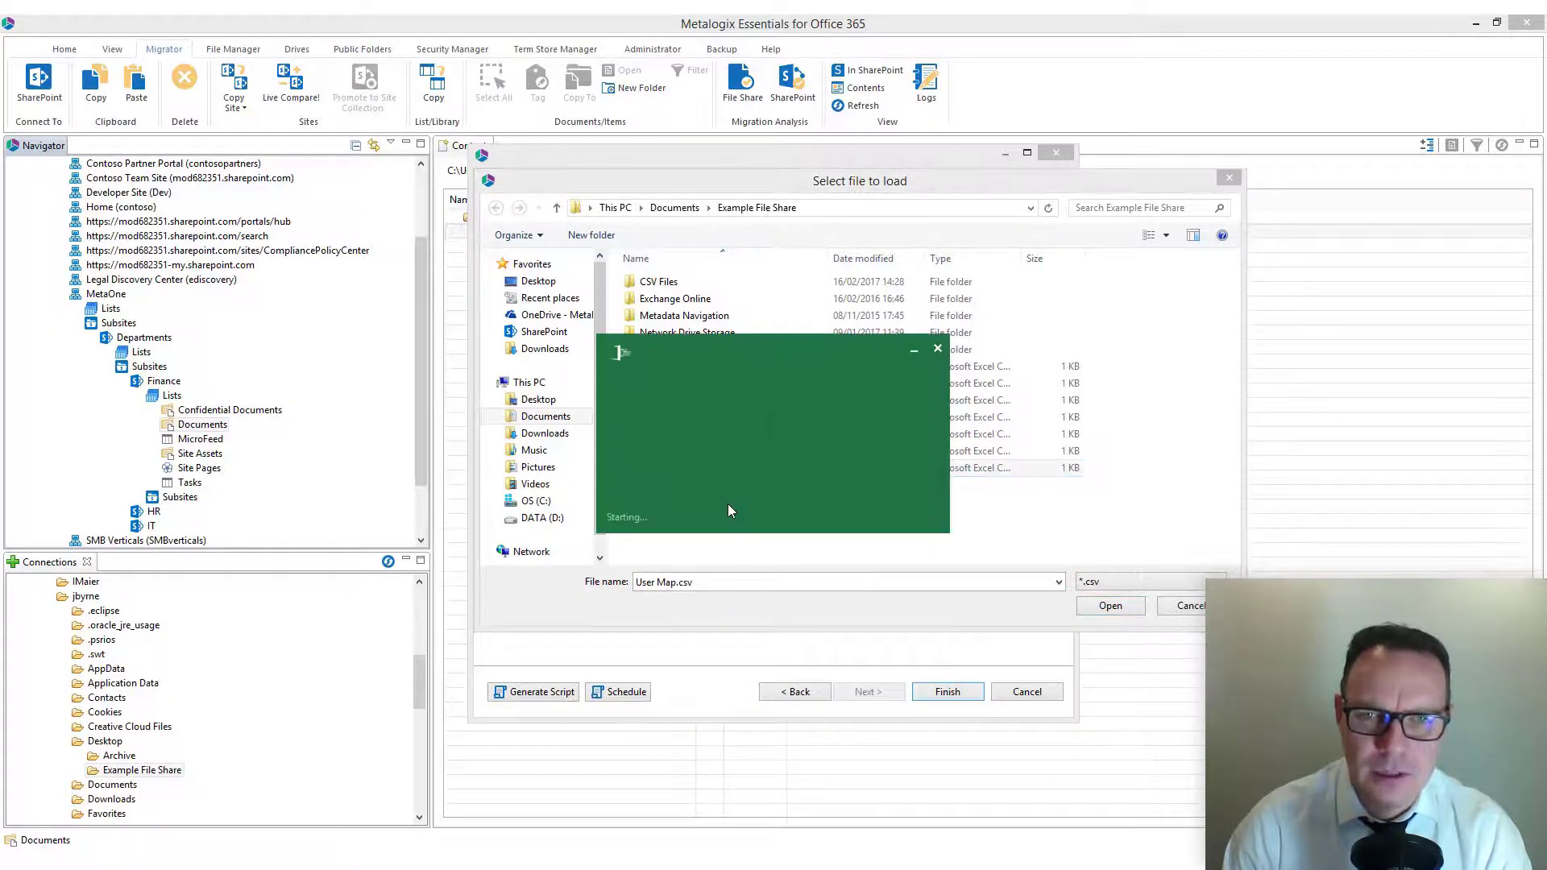
{"action": "left_click", "coordinate": [1065, 330]}
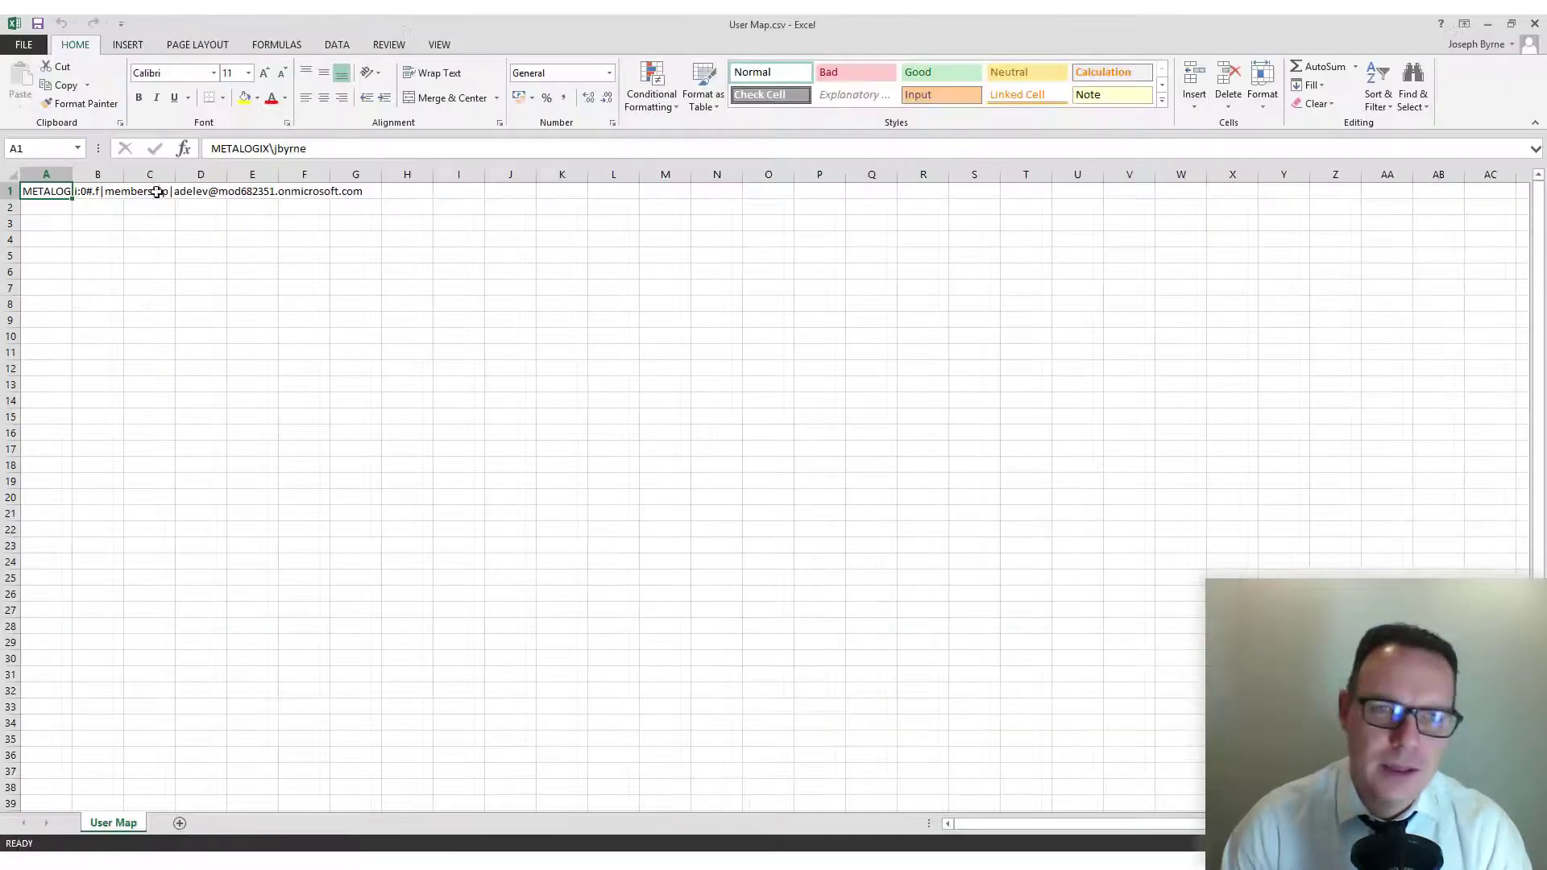
Step: Widen columns A and B of User Map.csv to examine the source and target user accounts in row 1
{"action": "left_click_drag", "start_coordinate": [73, 176], "coordinate": [379, 176]}
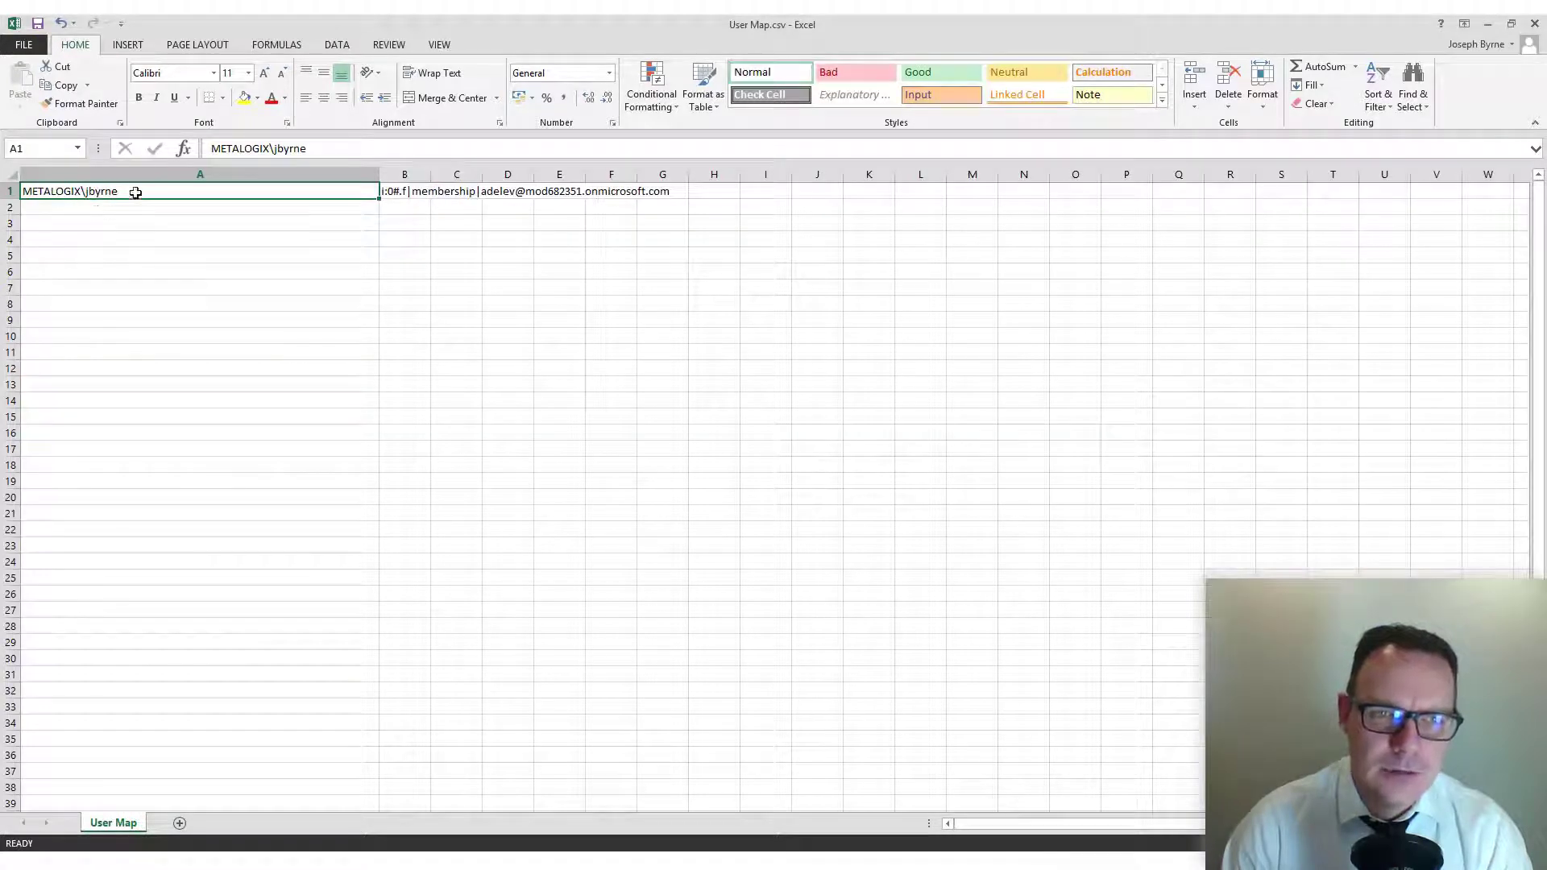
{"action": "left_click_drag", "start_coordinate": [430, 174], "coordinate": [725, 174]}
{"action": "left_click", "coordinate": [450, 196]}
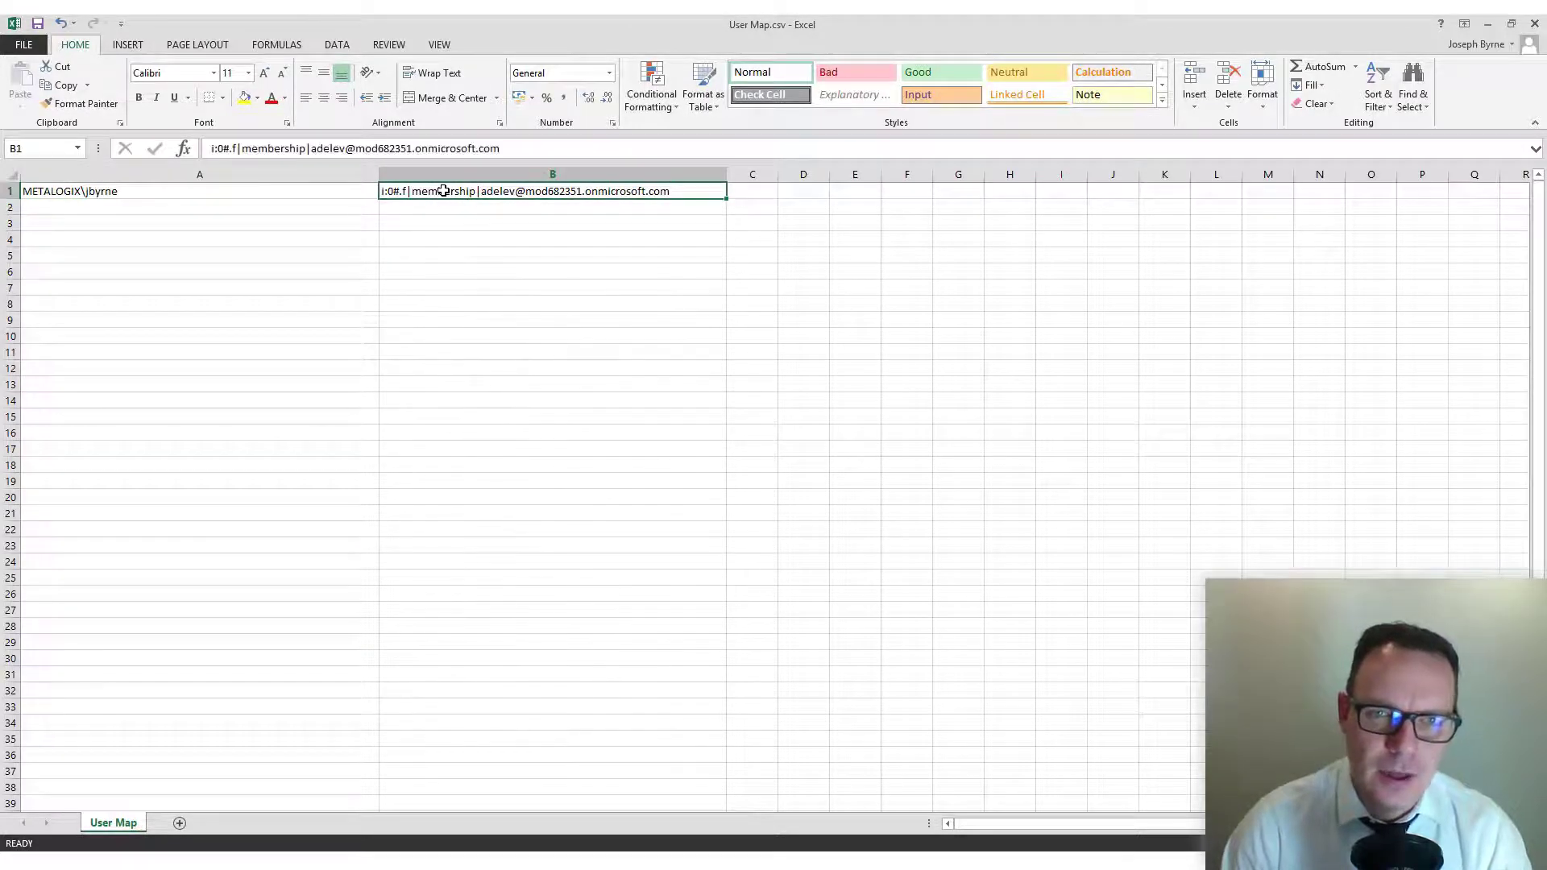
{"action": "left_click", "coordinate": [326, 196]}
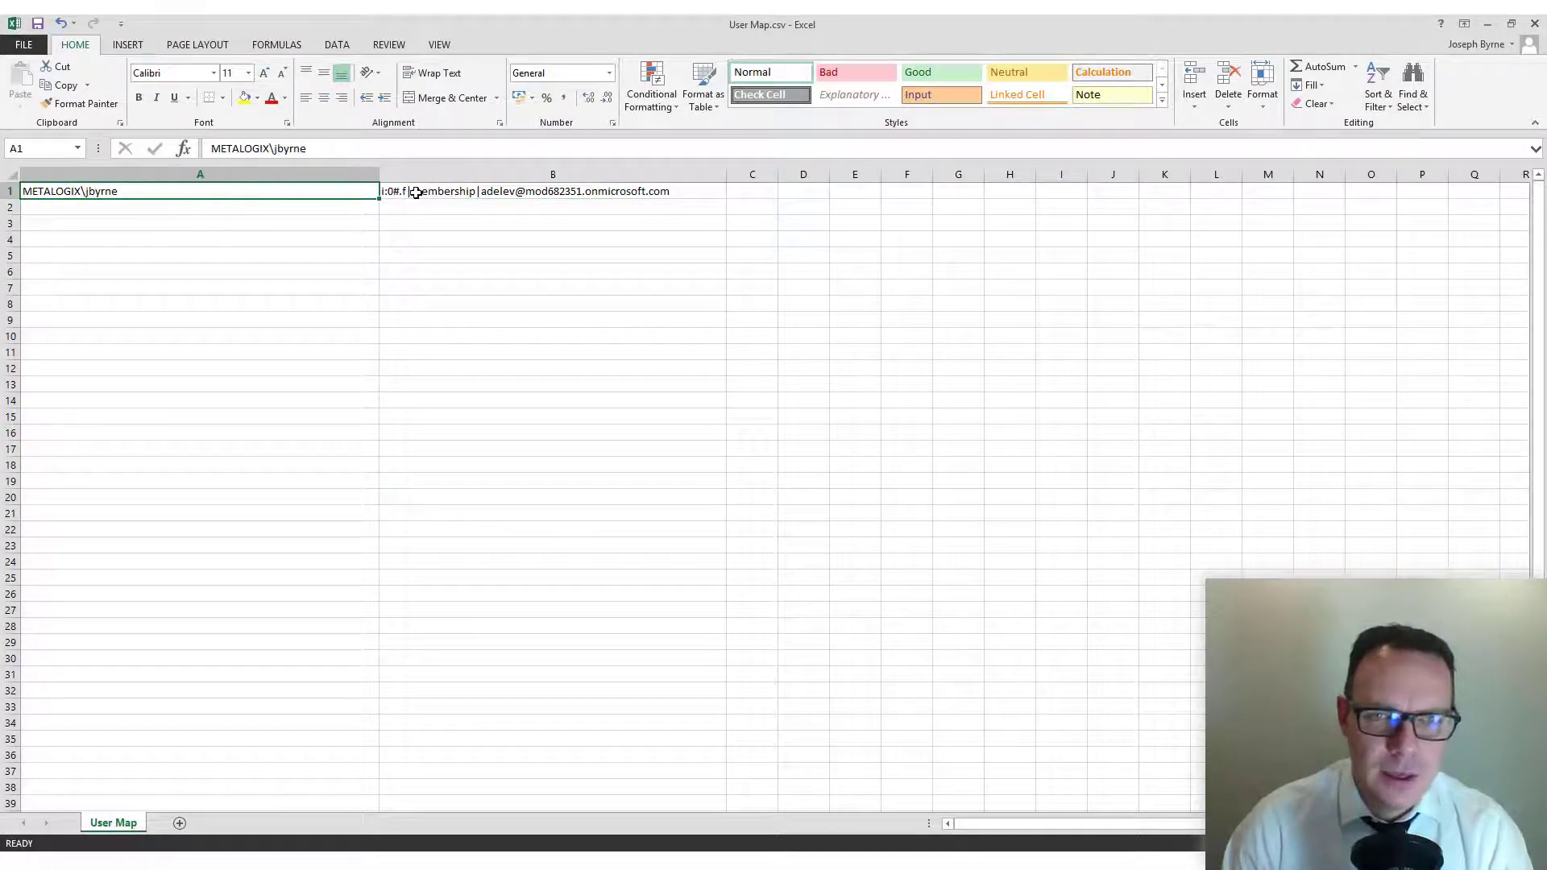
Step: Check the target account in B1, switch back to Metalogix Essentials and load User Map.csv as the user mapping file
{"action": "left_click", "coordinate": [415, 196]}
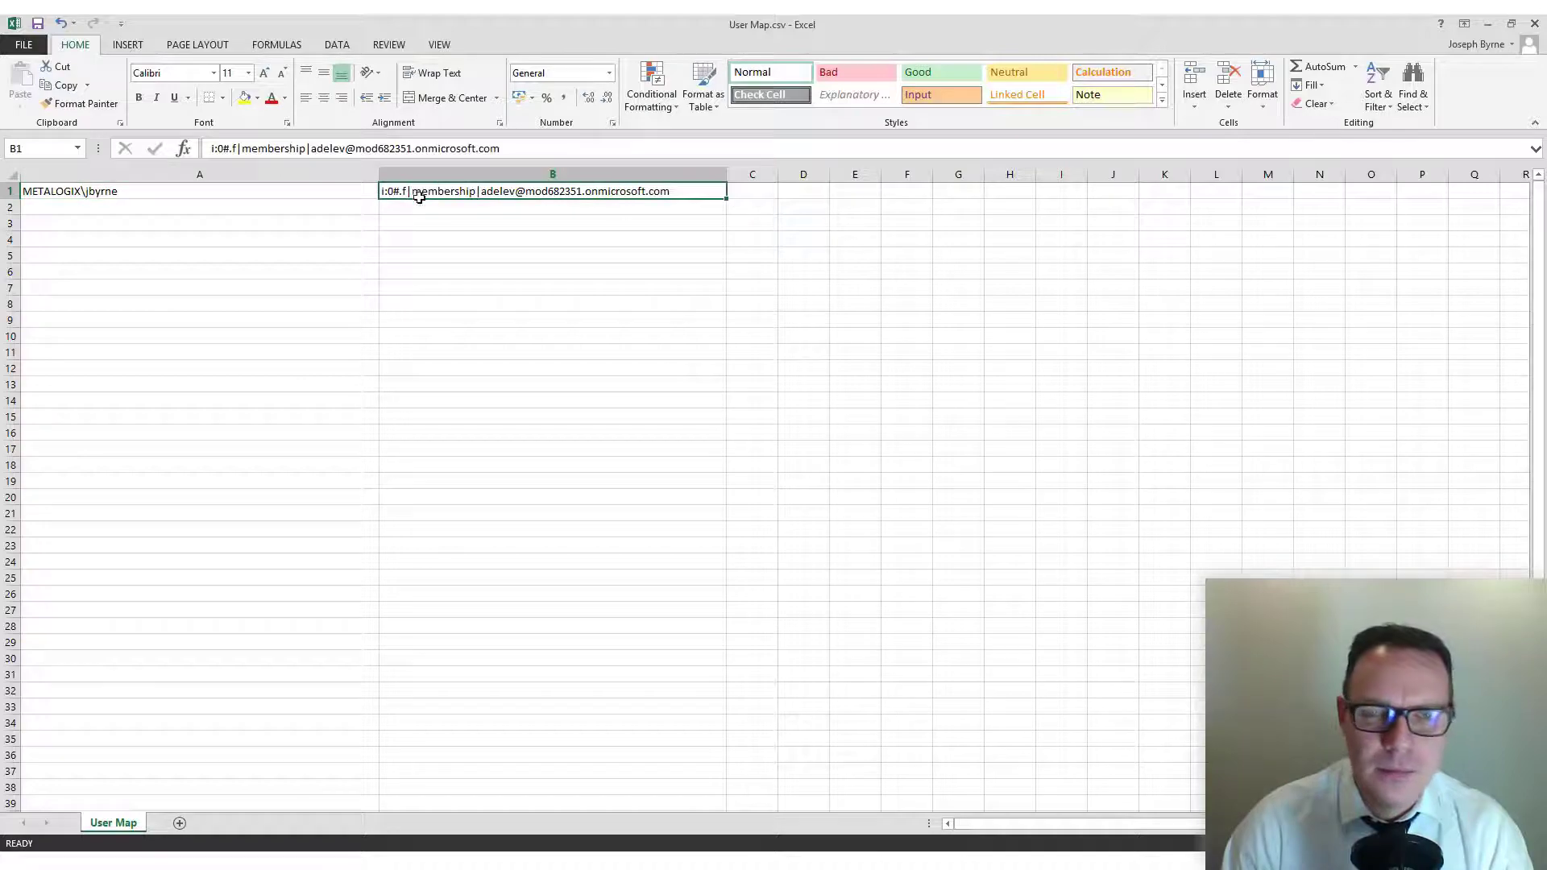
{"action": "left_click", "coordinate": [1486, 25]}
{"action": "double_click", "coordinate": [673, 467]}
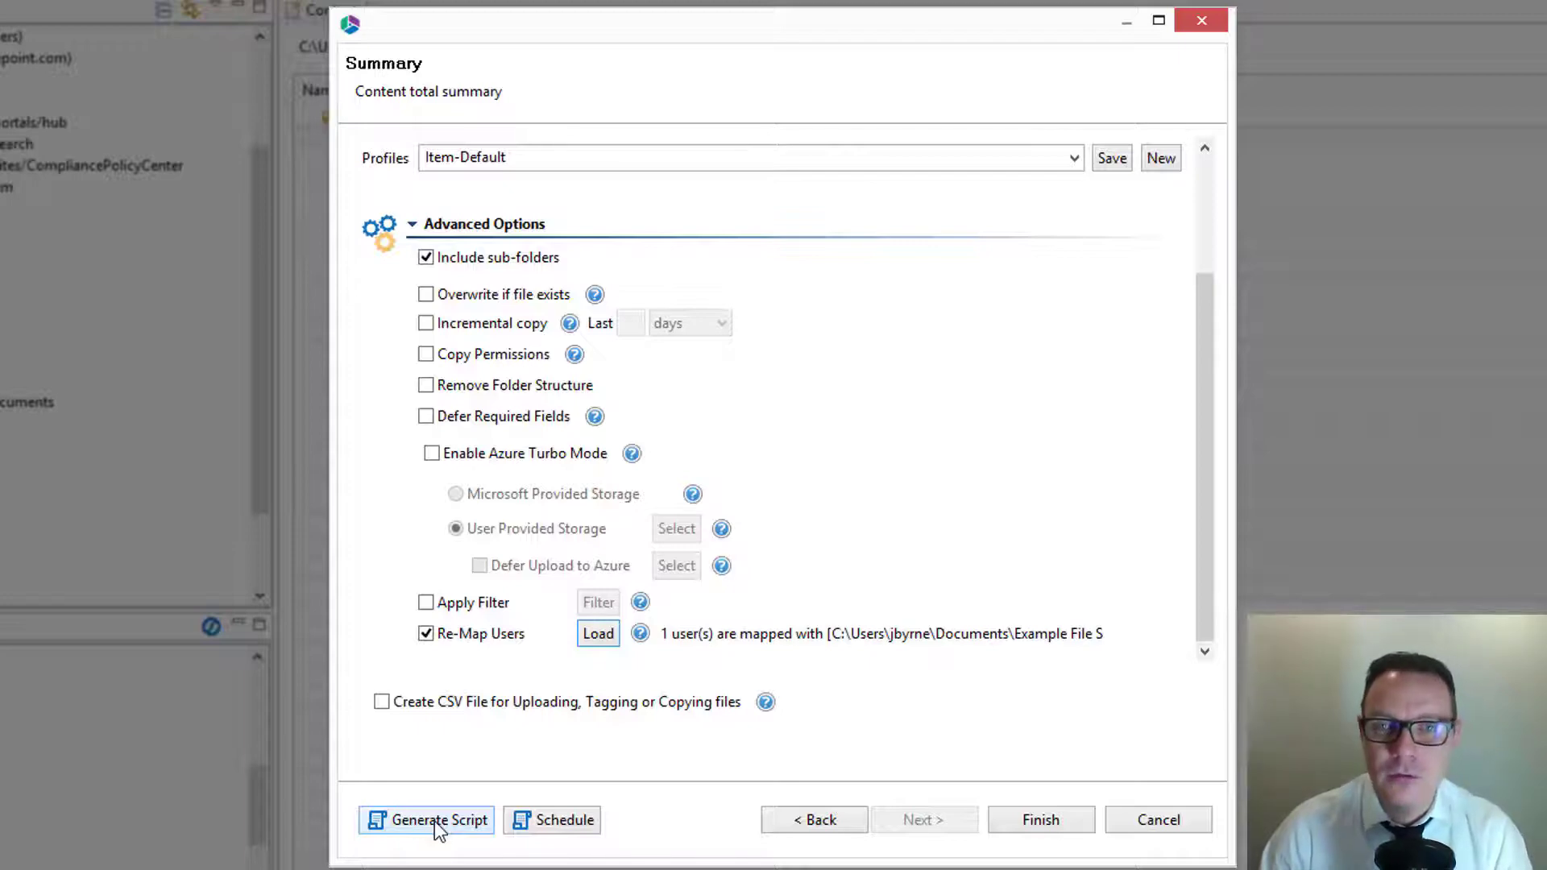
Step: View the scheduling options for the copy job and close them without scheduling a task
{"action": "left_click", "coordinate": [555, 820]}
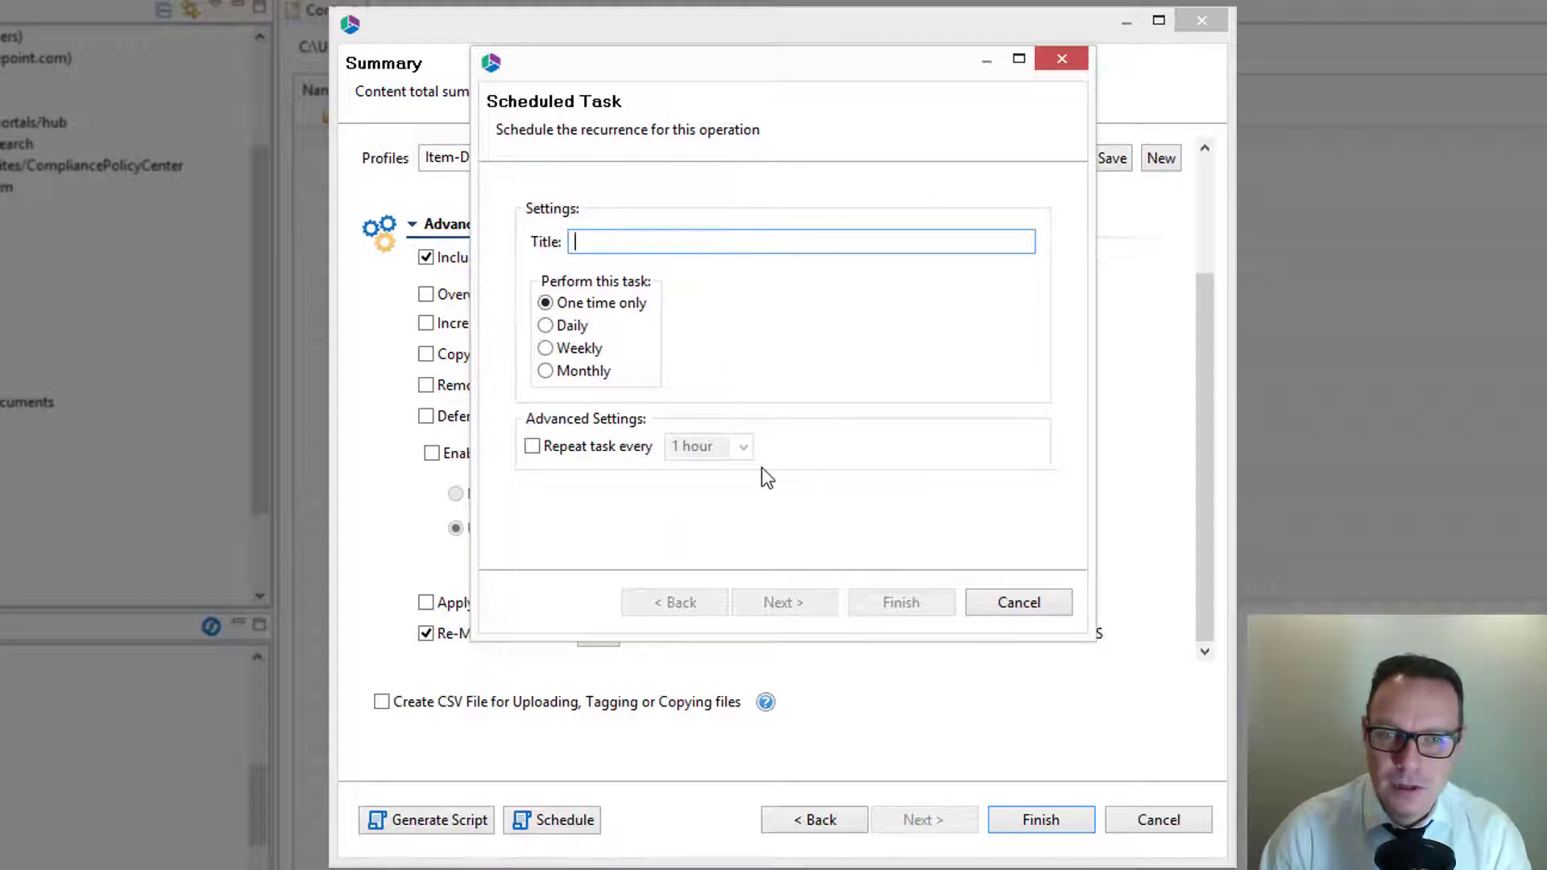
{"action": "left_click", "coordinate": [1007, 603]}
Step: Enable Remove Folder Structure in the advanced options, start the copy job and expand its progress details
{"action": "left_click_drag", "start_coordinate": [1199, 448], "coordinate": [1229, 286]}
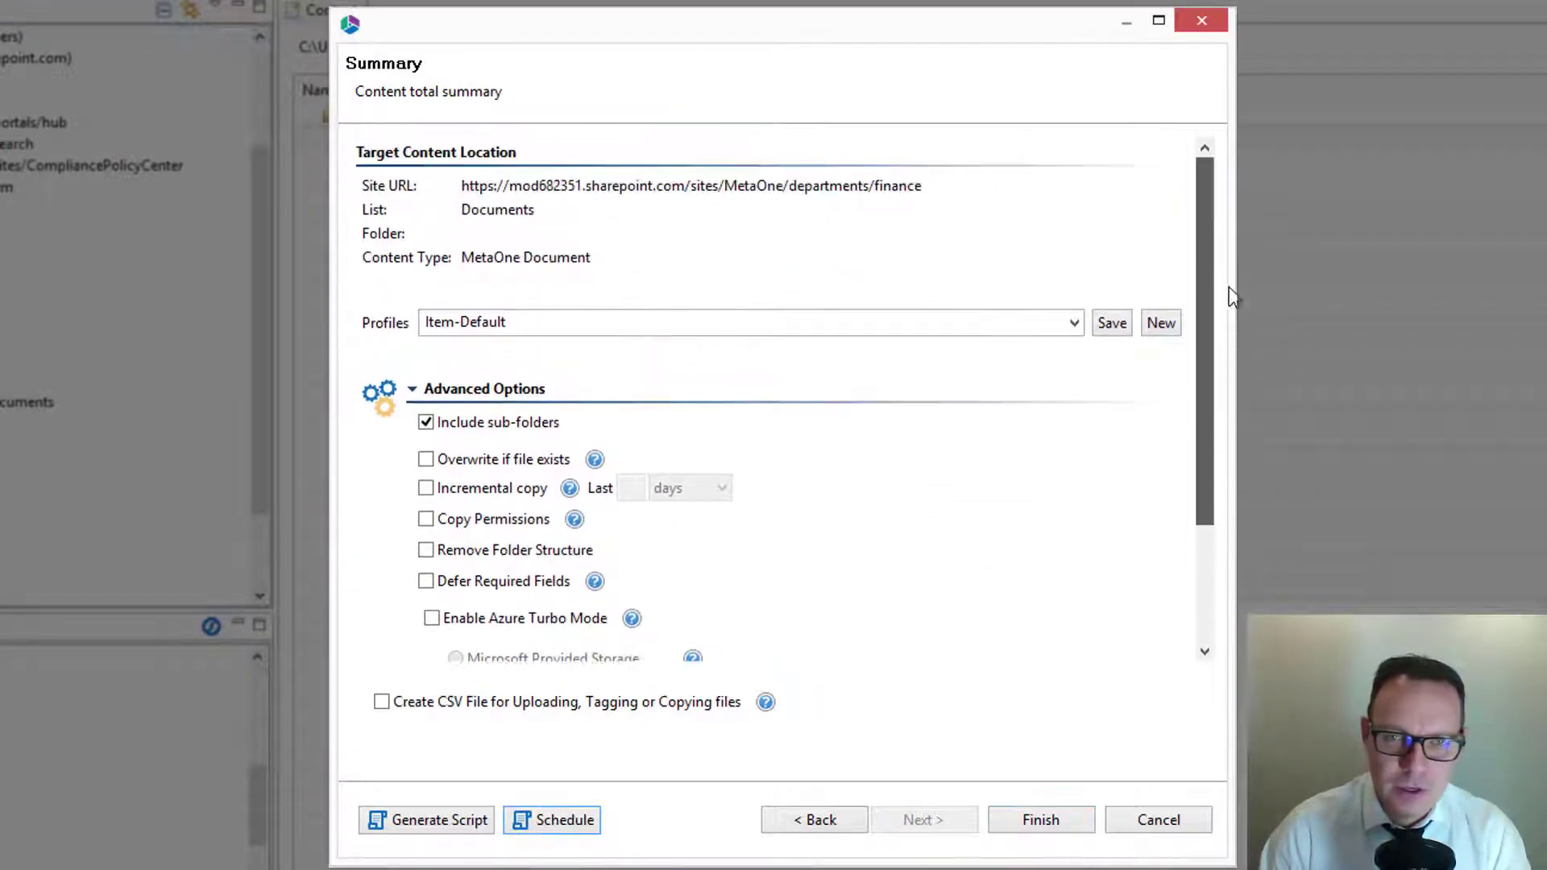
{"action": "left_click_drag", "start_coordinate": [1200, 346], "coordinate": [1186, 550]}
{"action": "left_click", "coordinate": [425, 468]}
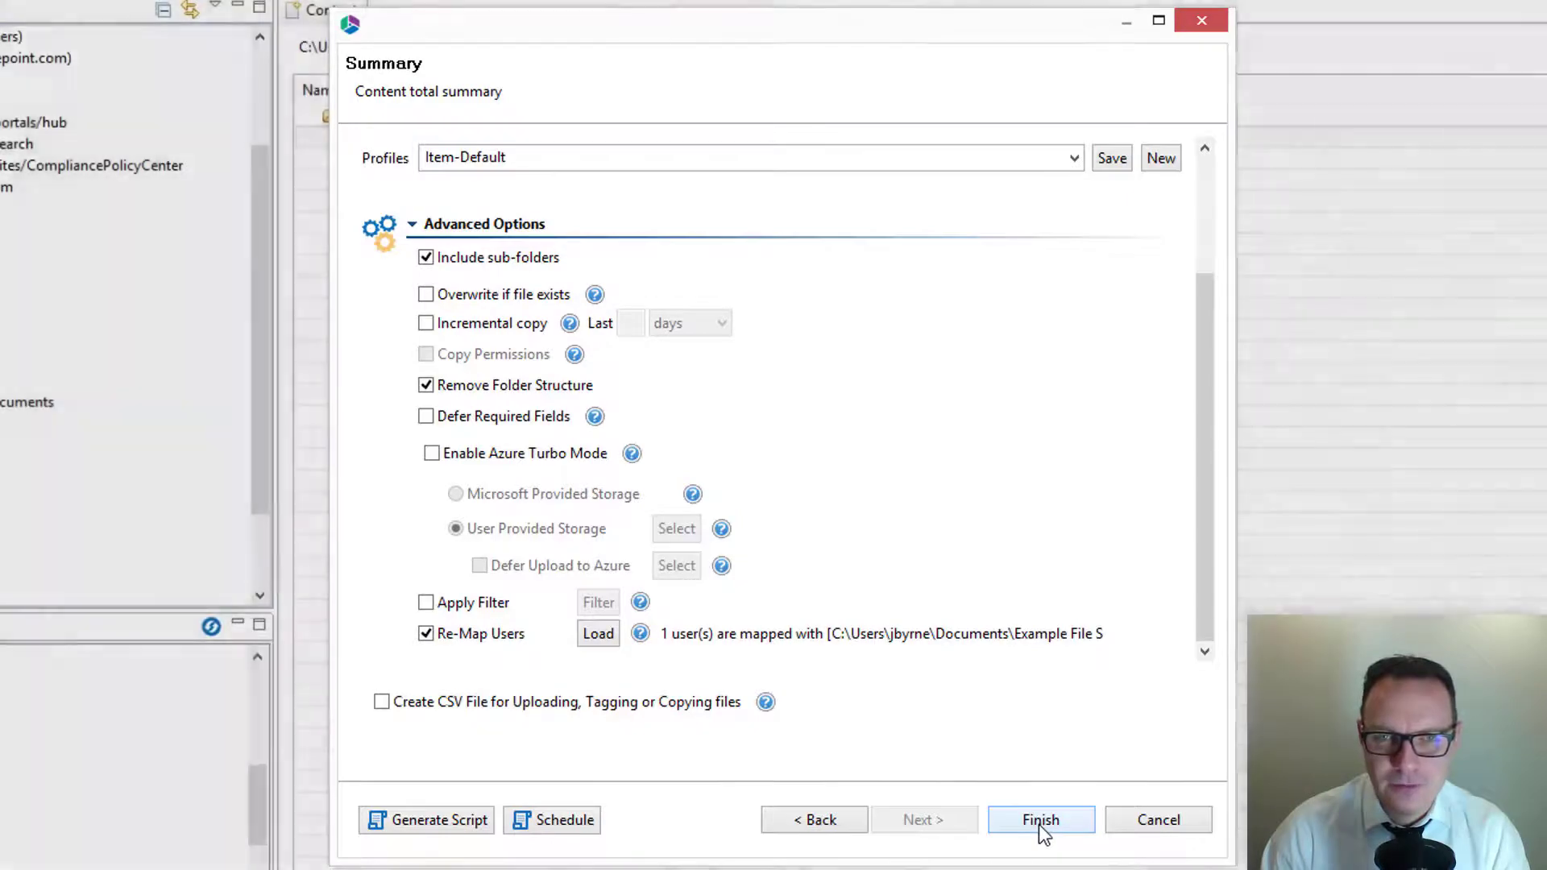
{"action": "left_click", "coordinate": [1039, 819]}
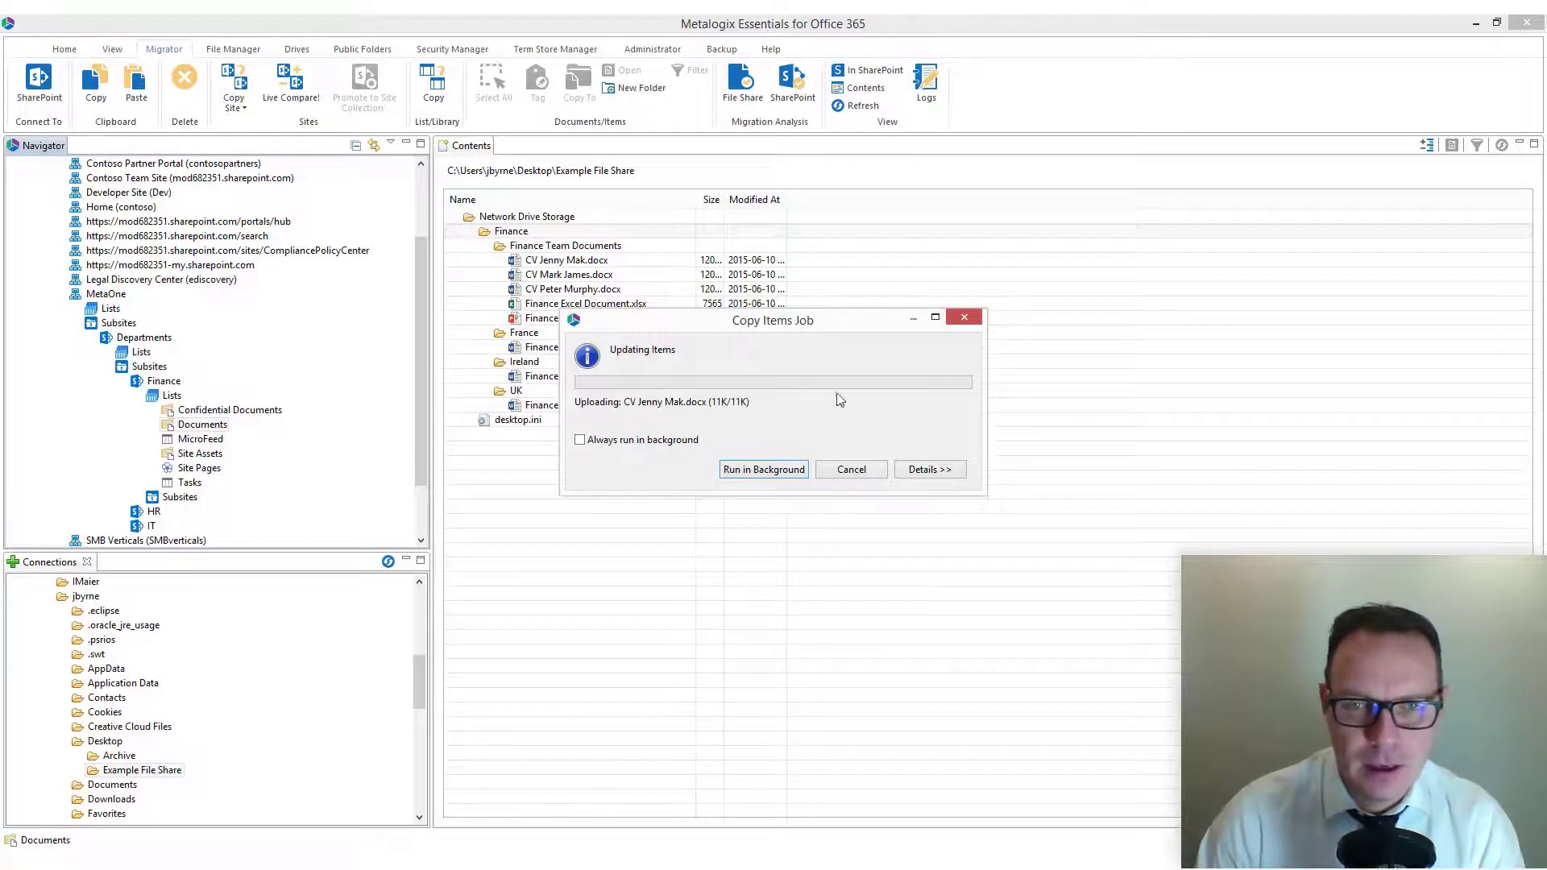
{"action": "left_click", "coordinate": [928, 470]}
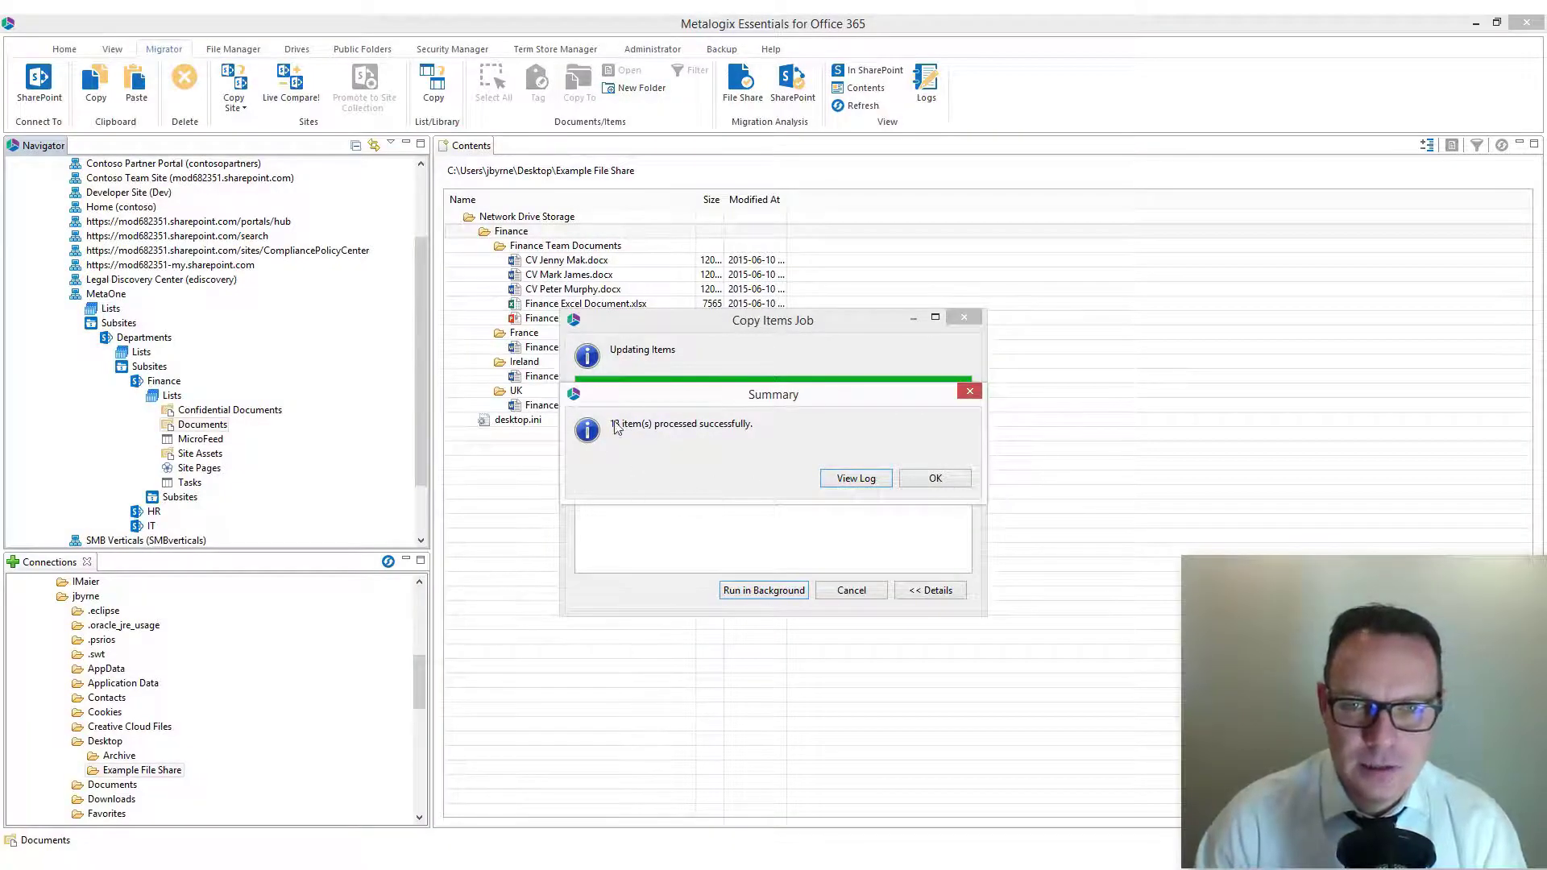
Step: Open the copy job's log, enlarge the log window and view the entry for Finance Word Document France.docx
{"action": "left_click", "coordinate": [854, 478]}
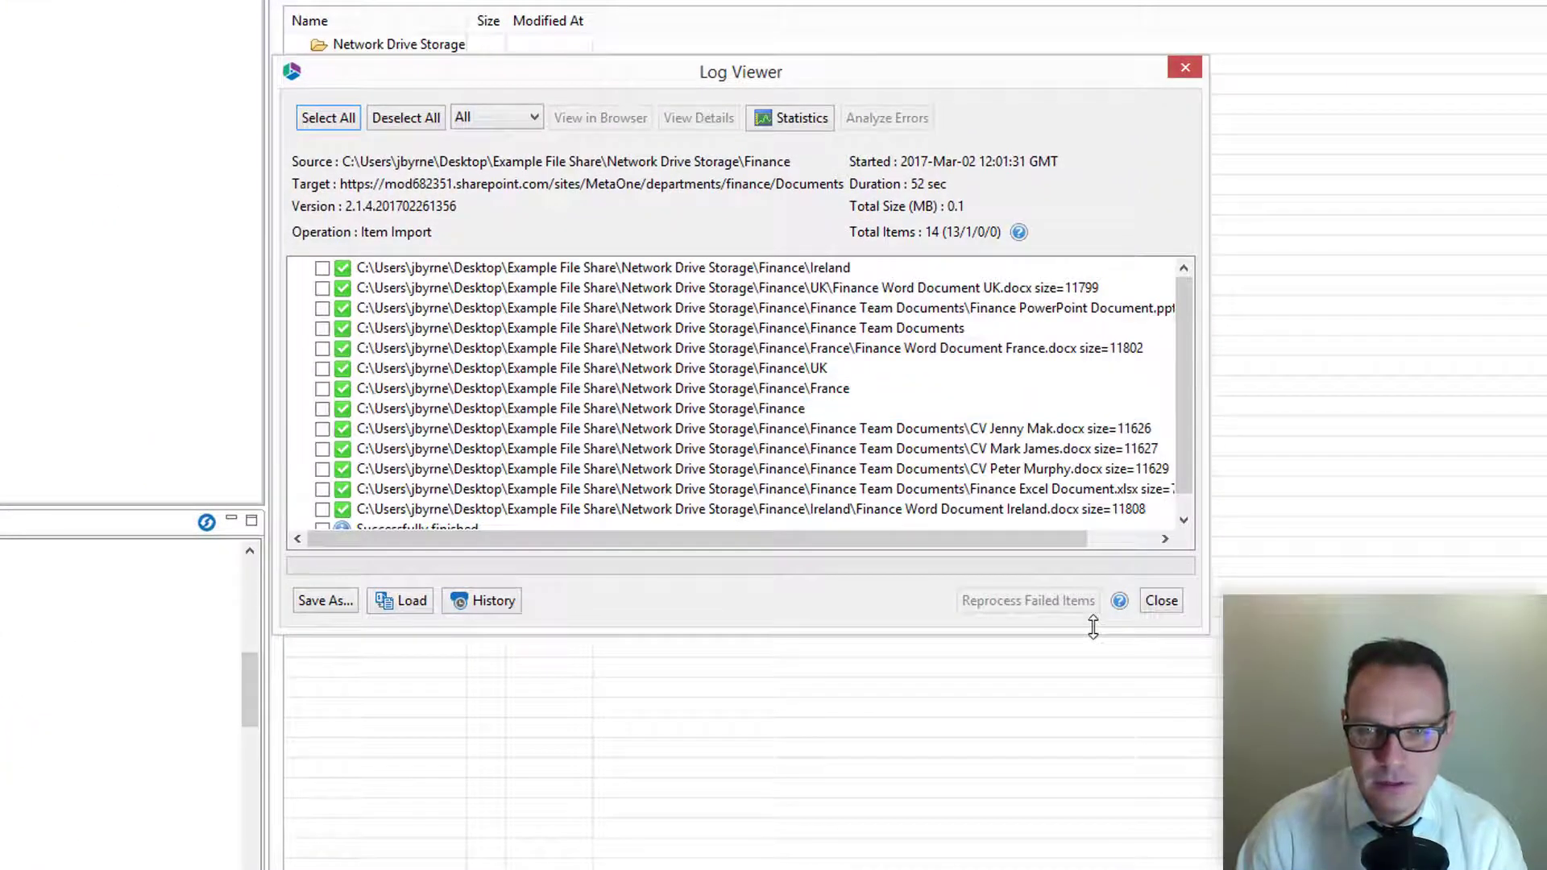
{"action": "left_click_drag", "start_coordinate": [1092, 628], "coordinate": [1089, 819]}
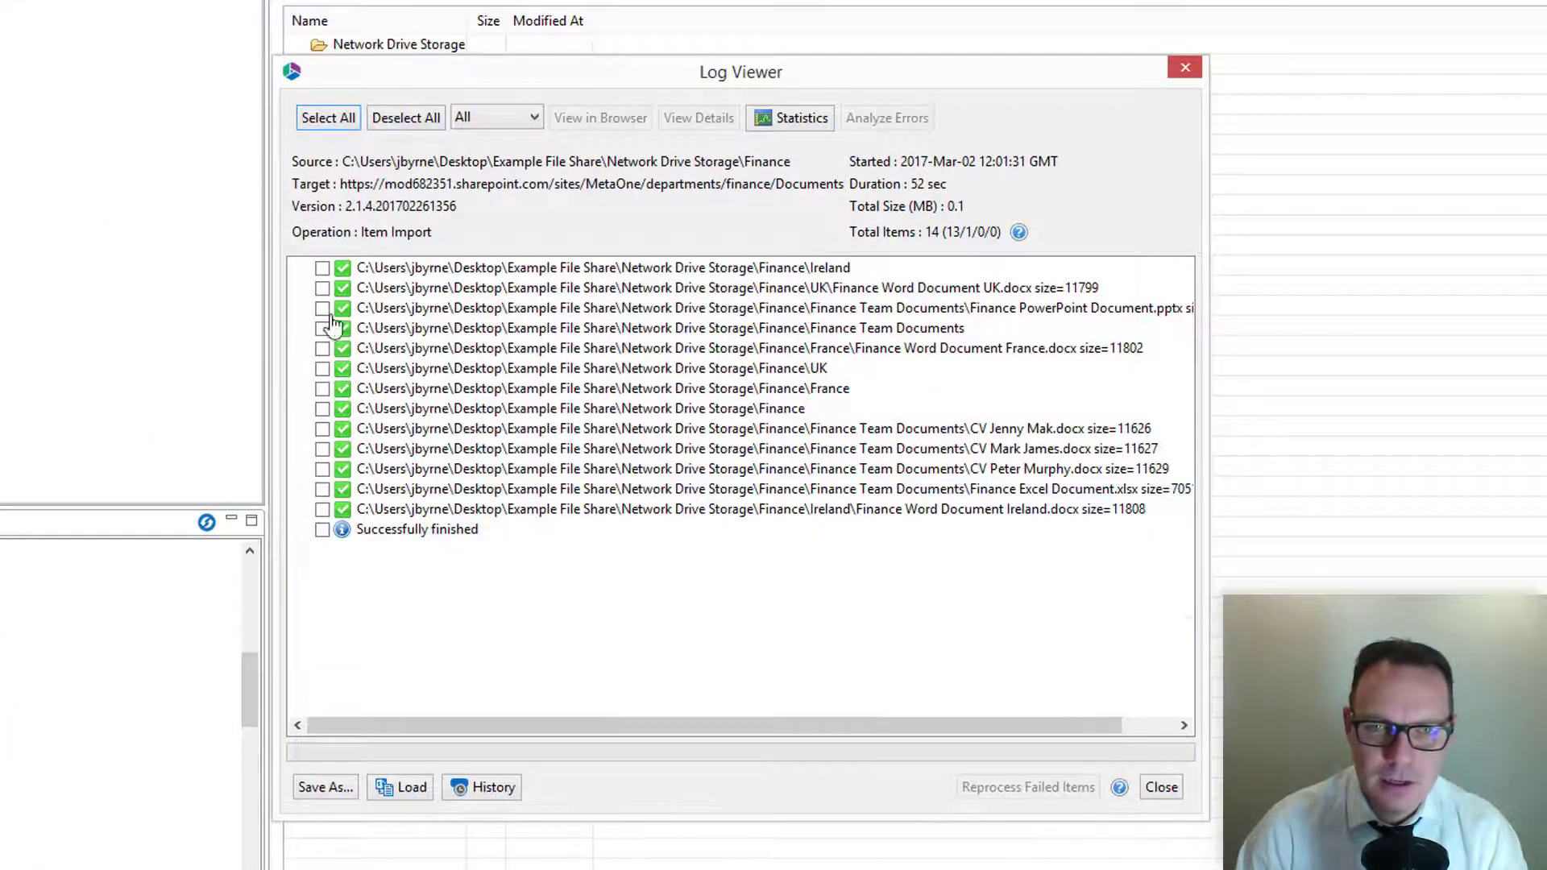
{"action": "double_click", "coordinate": [684, 348]}
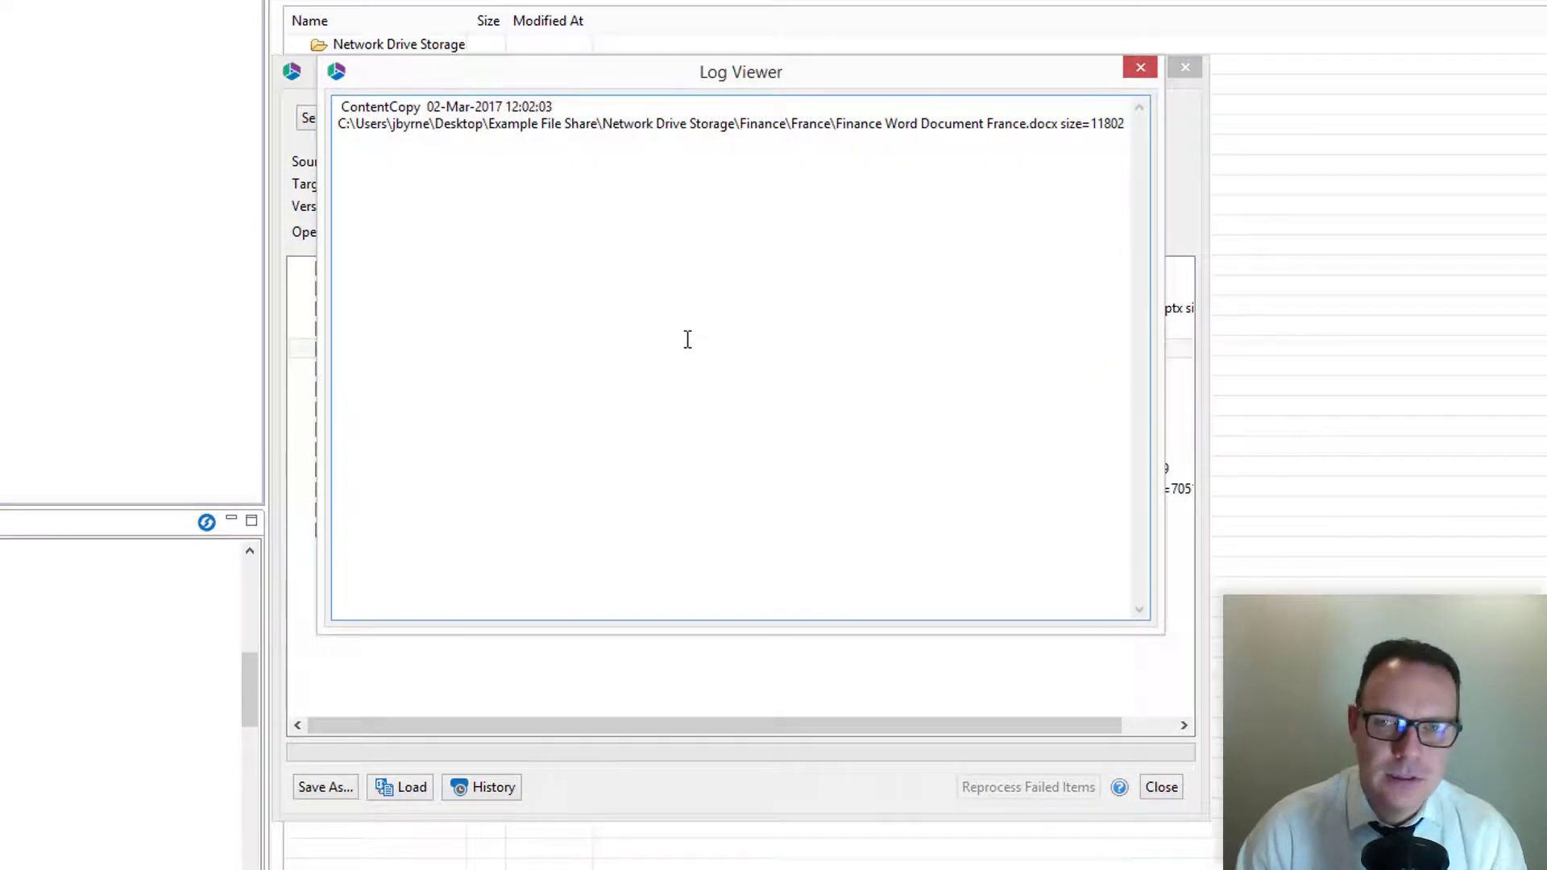
{"action": "left_click", "coordinate": [1139, 68]}
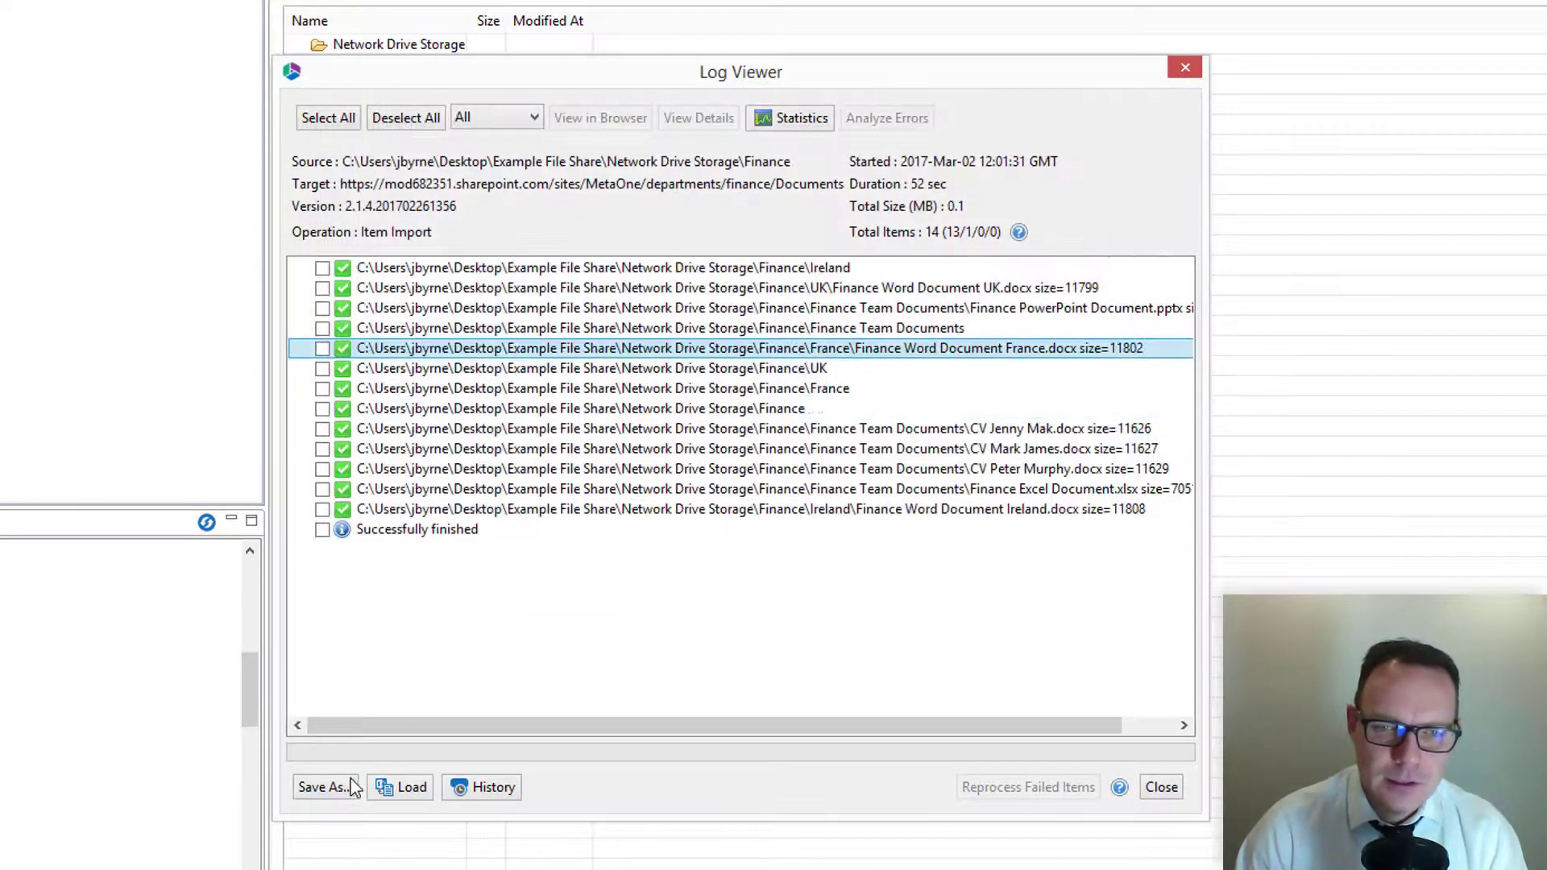
Step: Select all log entries, view the available save formats without saving, and close the log
{"action": "left_click", "coordinate": [328, 121]}
{"action": "left_click", "coordinate": [323, 787]}
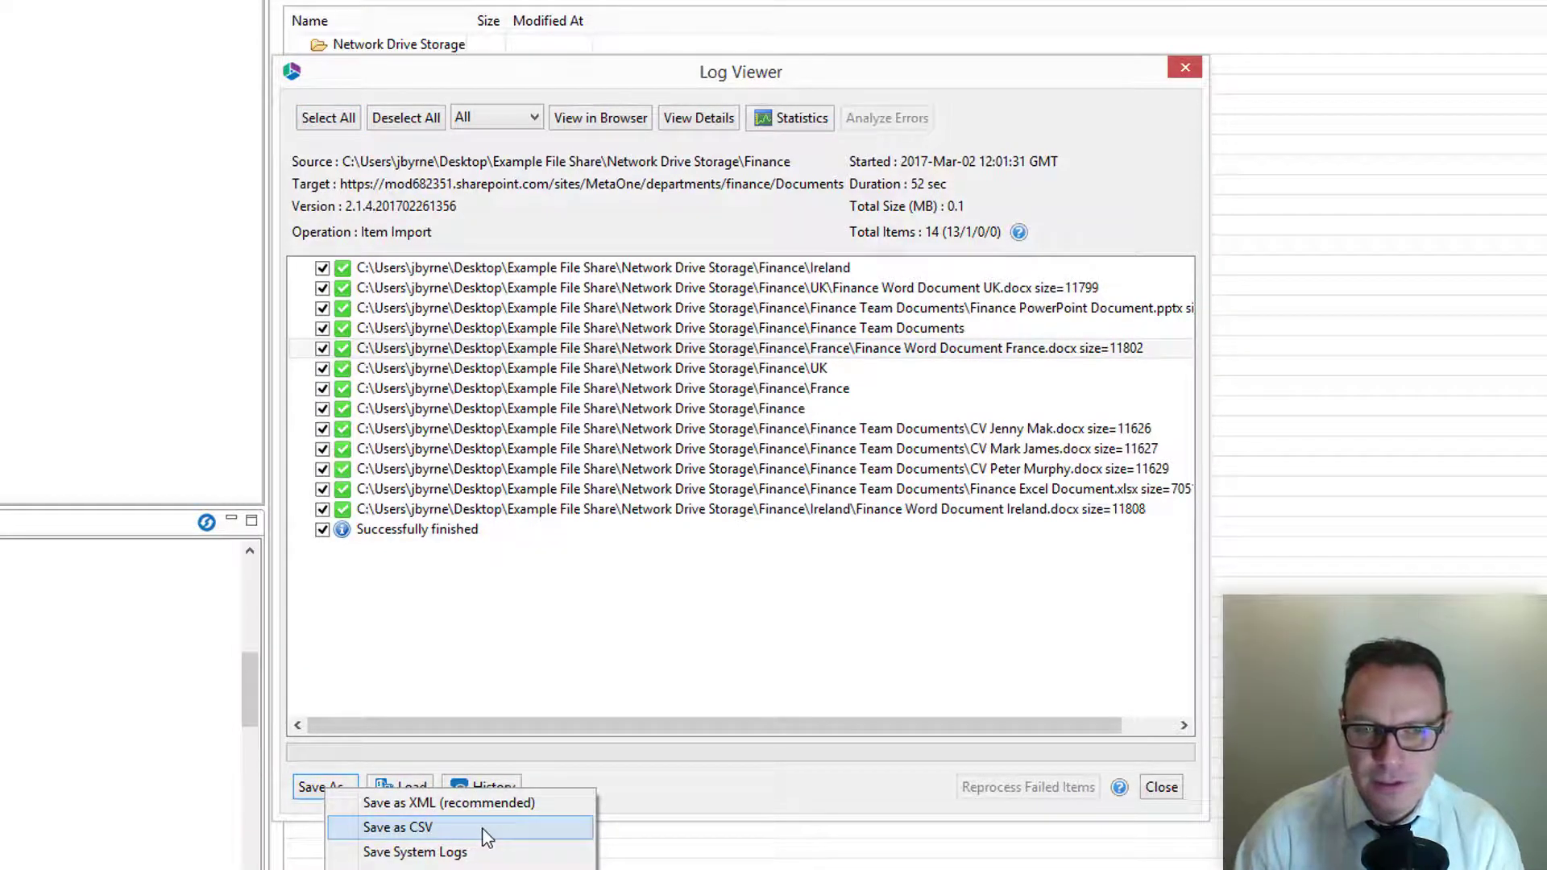
{"action": "left_click", "coordinate": [865, 672]}
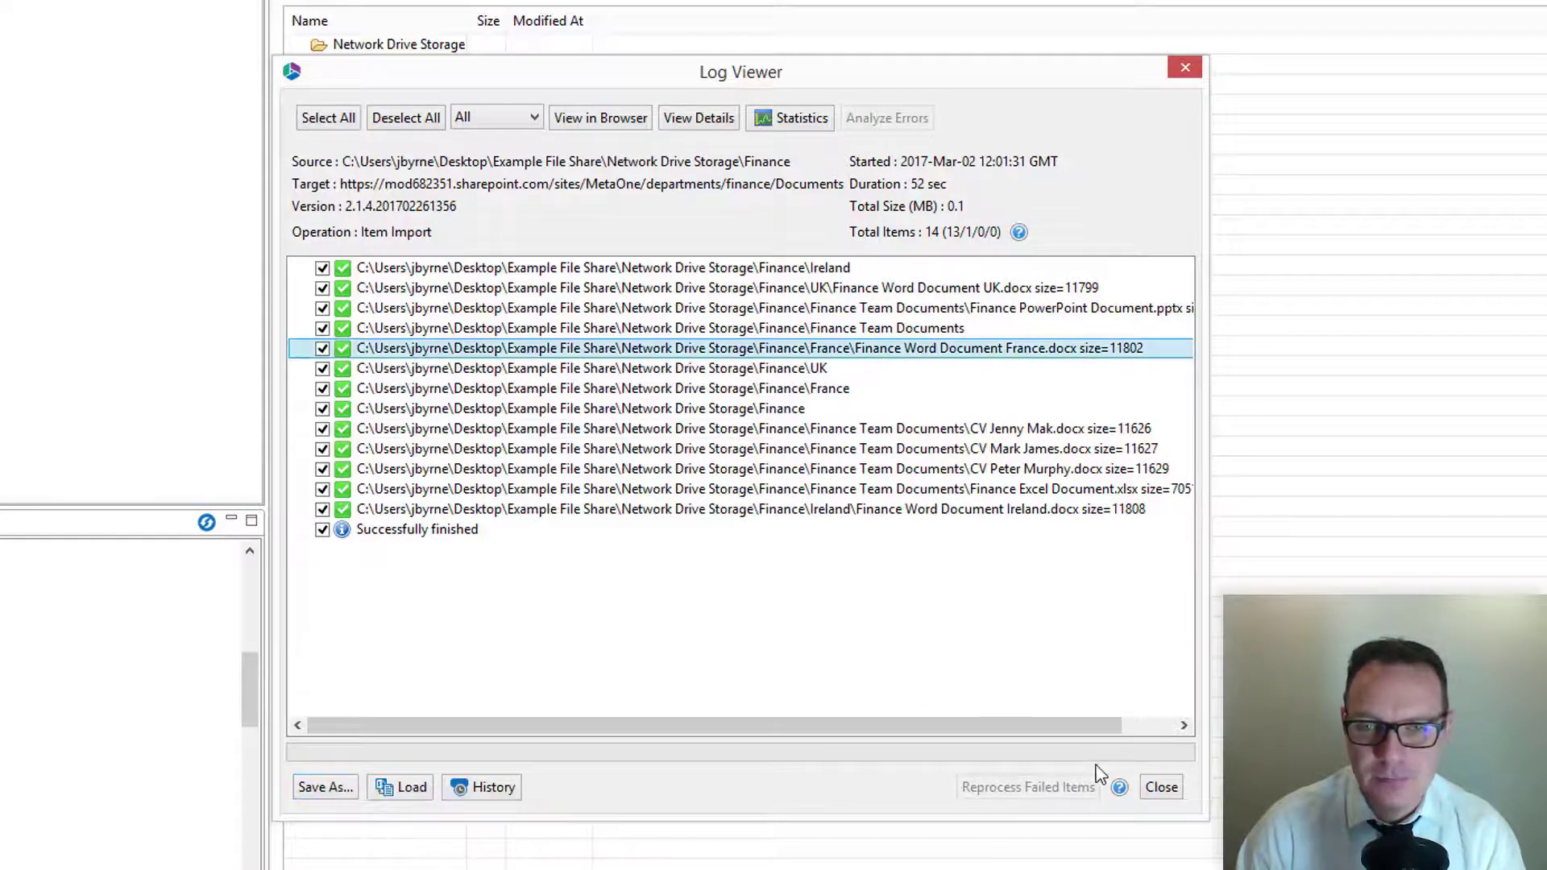
{"action": "left_click", "coordinate": [1160, 787]}
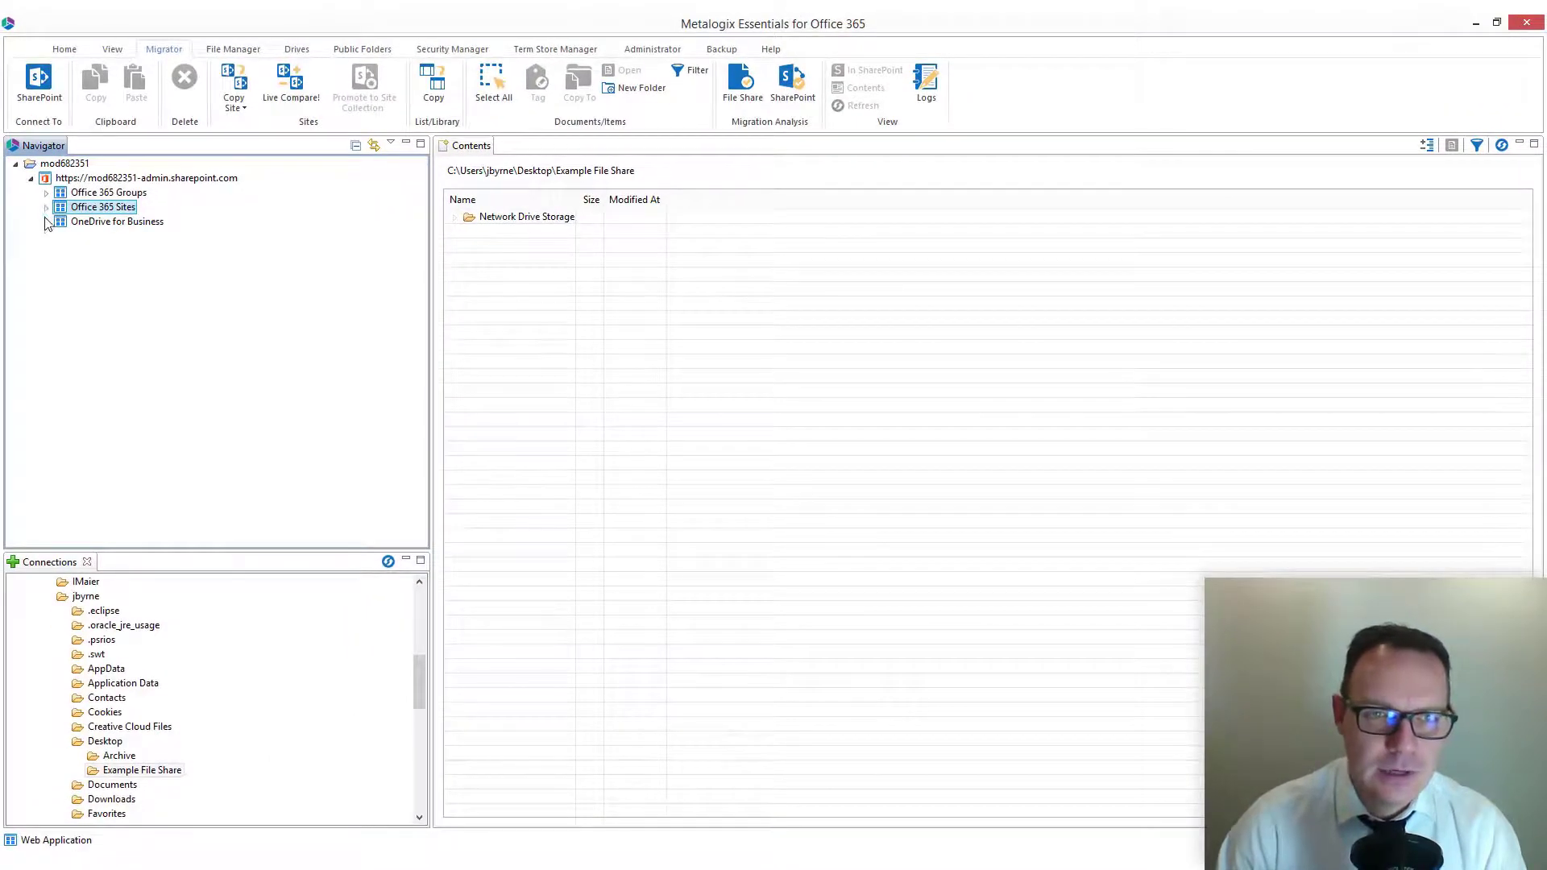
Step: Expand Office 365 Sites through MetaOne, Departments and Finance, and show the contents of Finance's Documents library
{"action": "left_click", "coordinate": [45, 208]}
{"action": "left_click", "coordinate": [61, 395]}
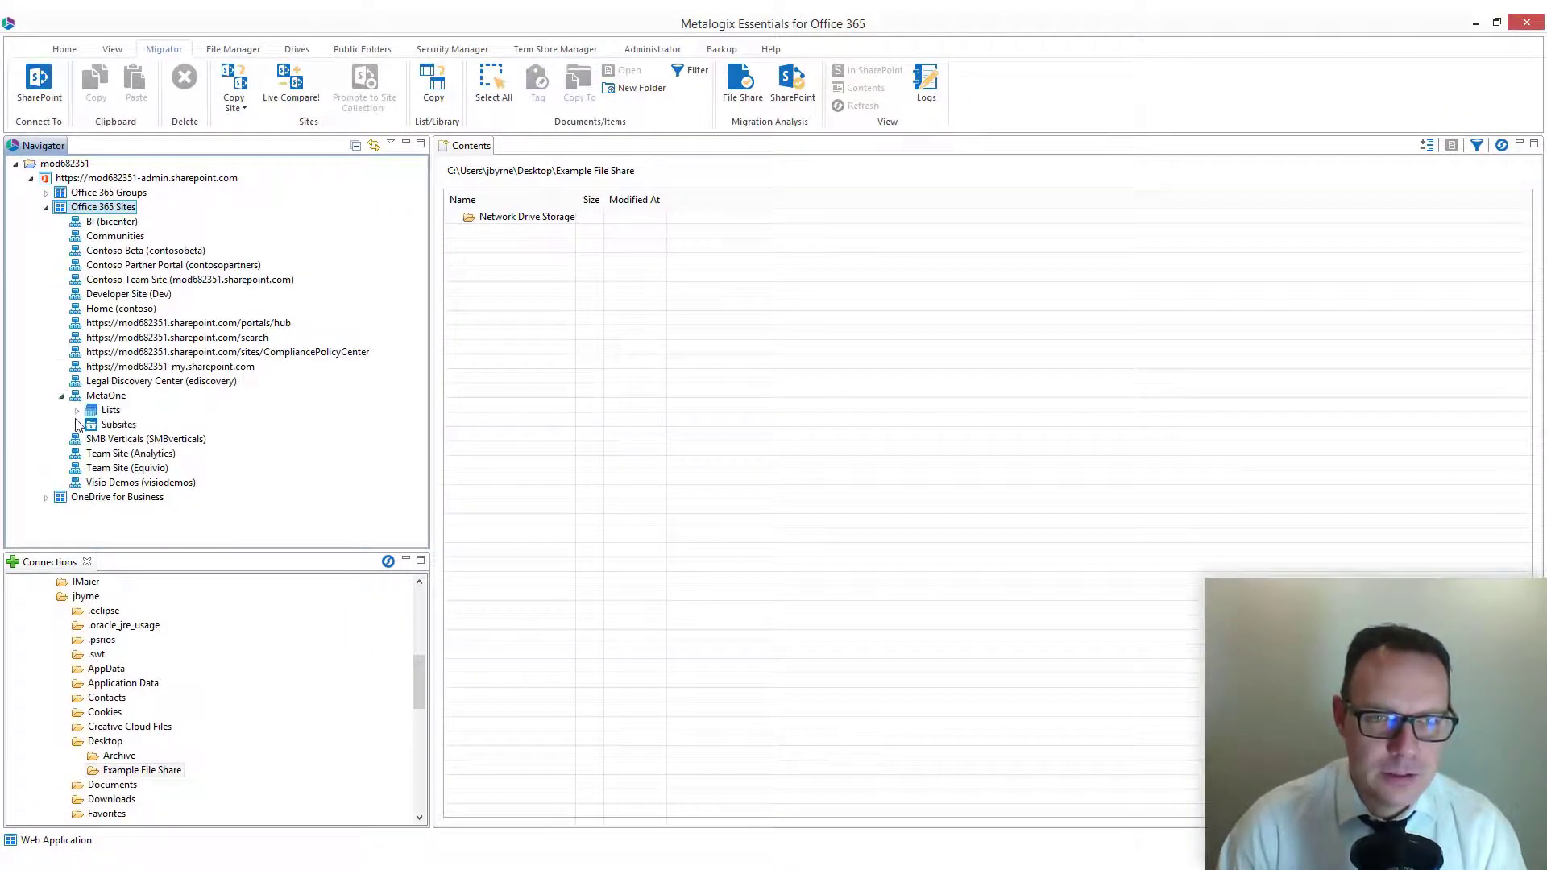
{"action": "left_click", "coordinate": [77, 425]}
{"action": "left_click", "coordinate": [92, 439]}
{"action": "left_click", "coordinate": [107, 469]}
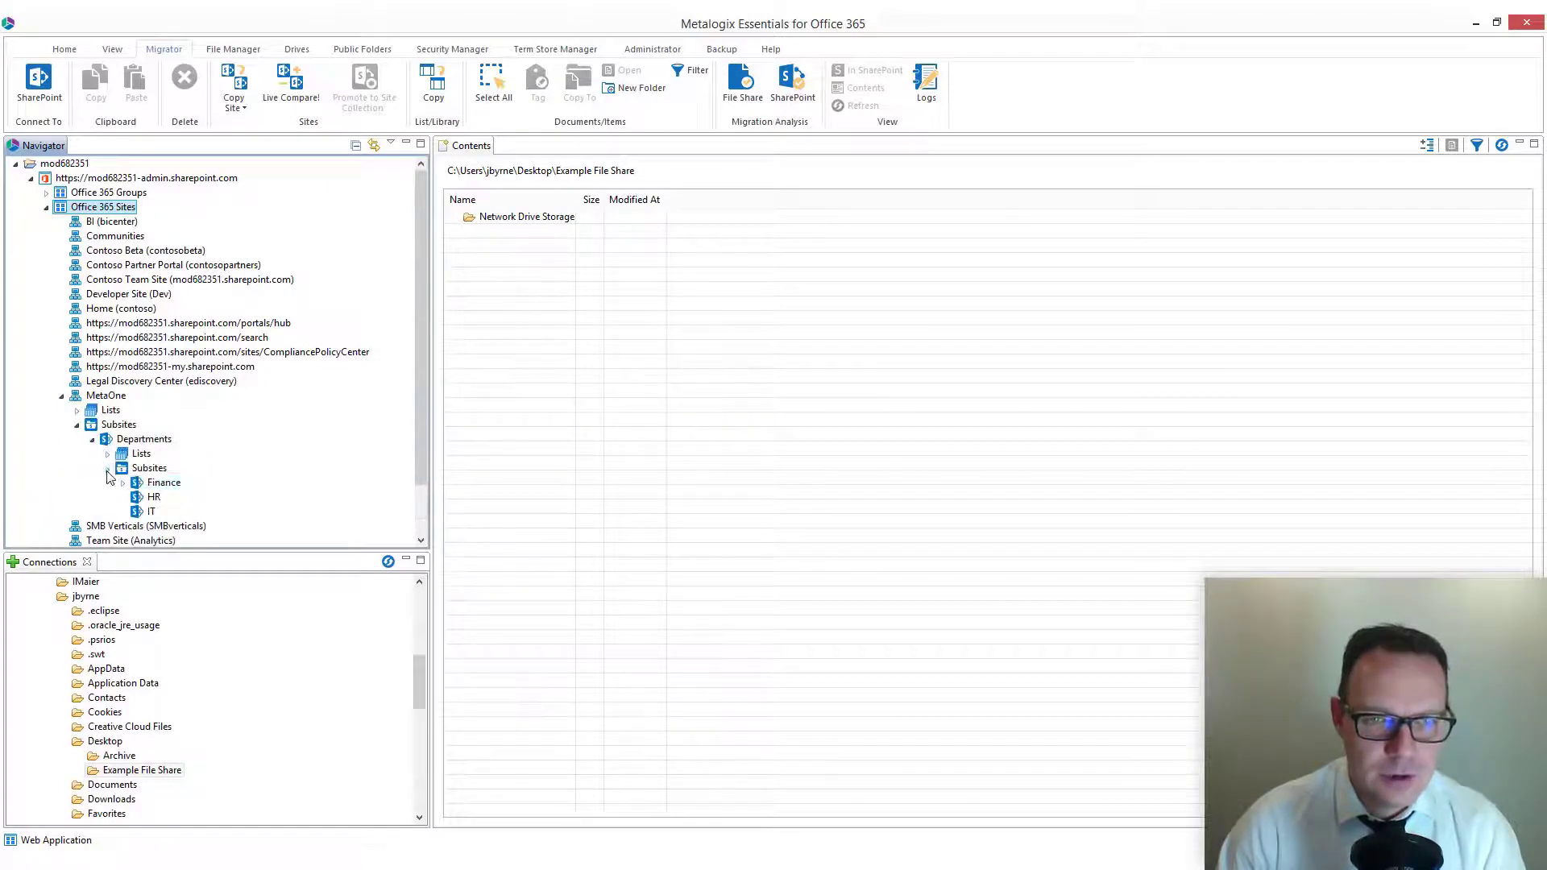
{"action": "left_click", "coordinate": [124, 484]}
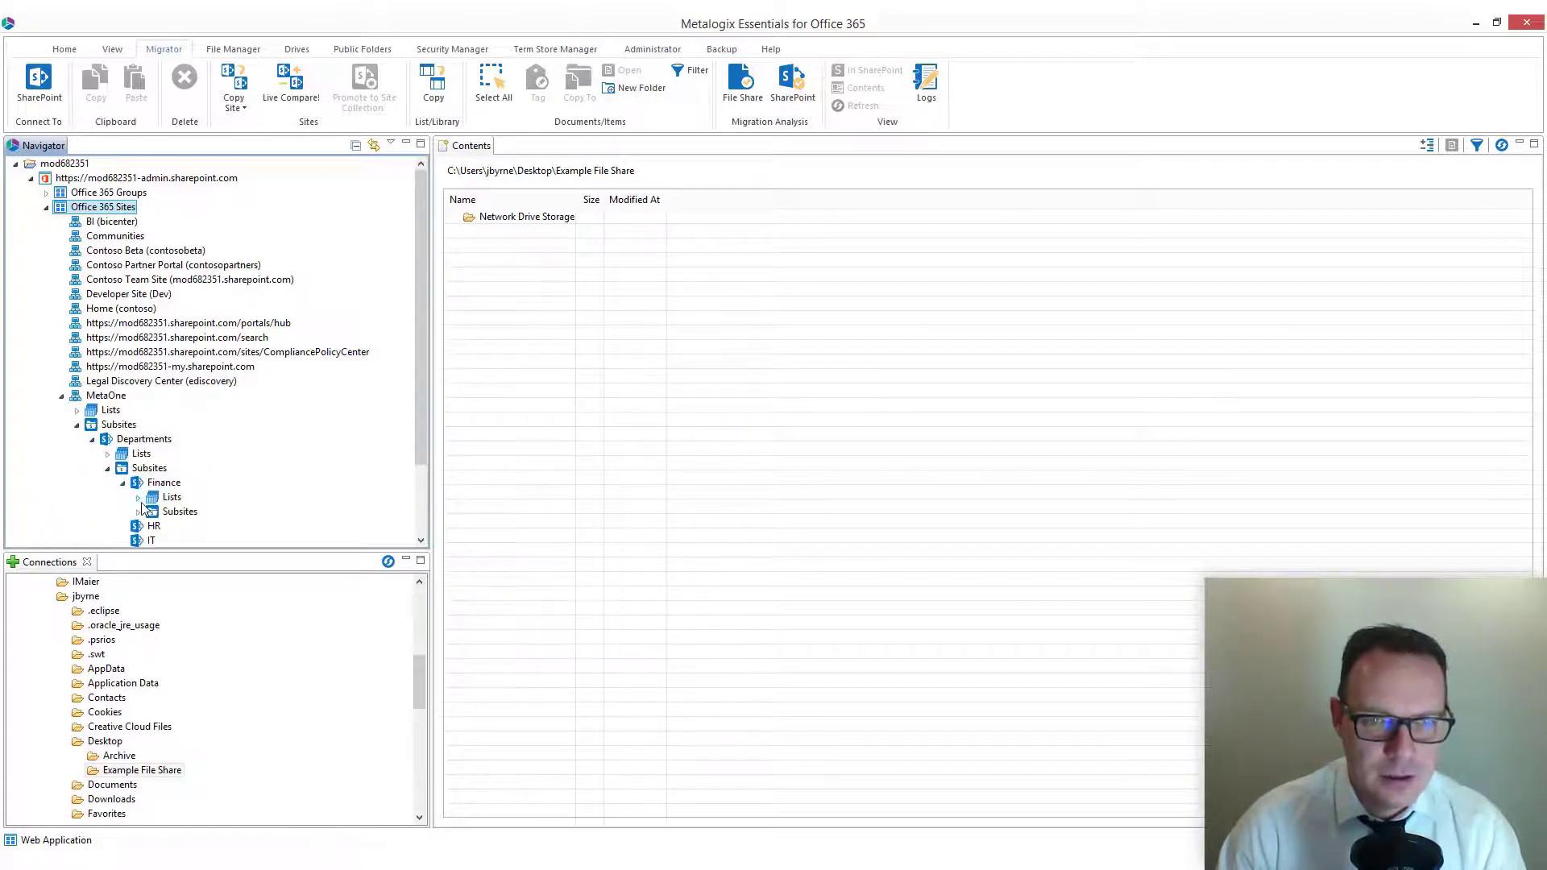
{"action": "left_click", "coordinate": [139, 497]}
{"action": "left_click", "coordinate": [211, 470]}
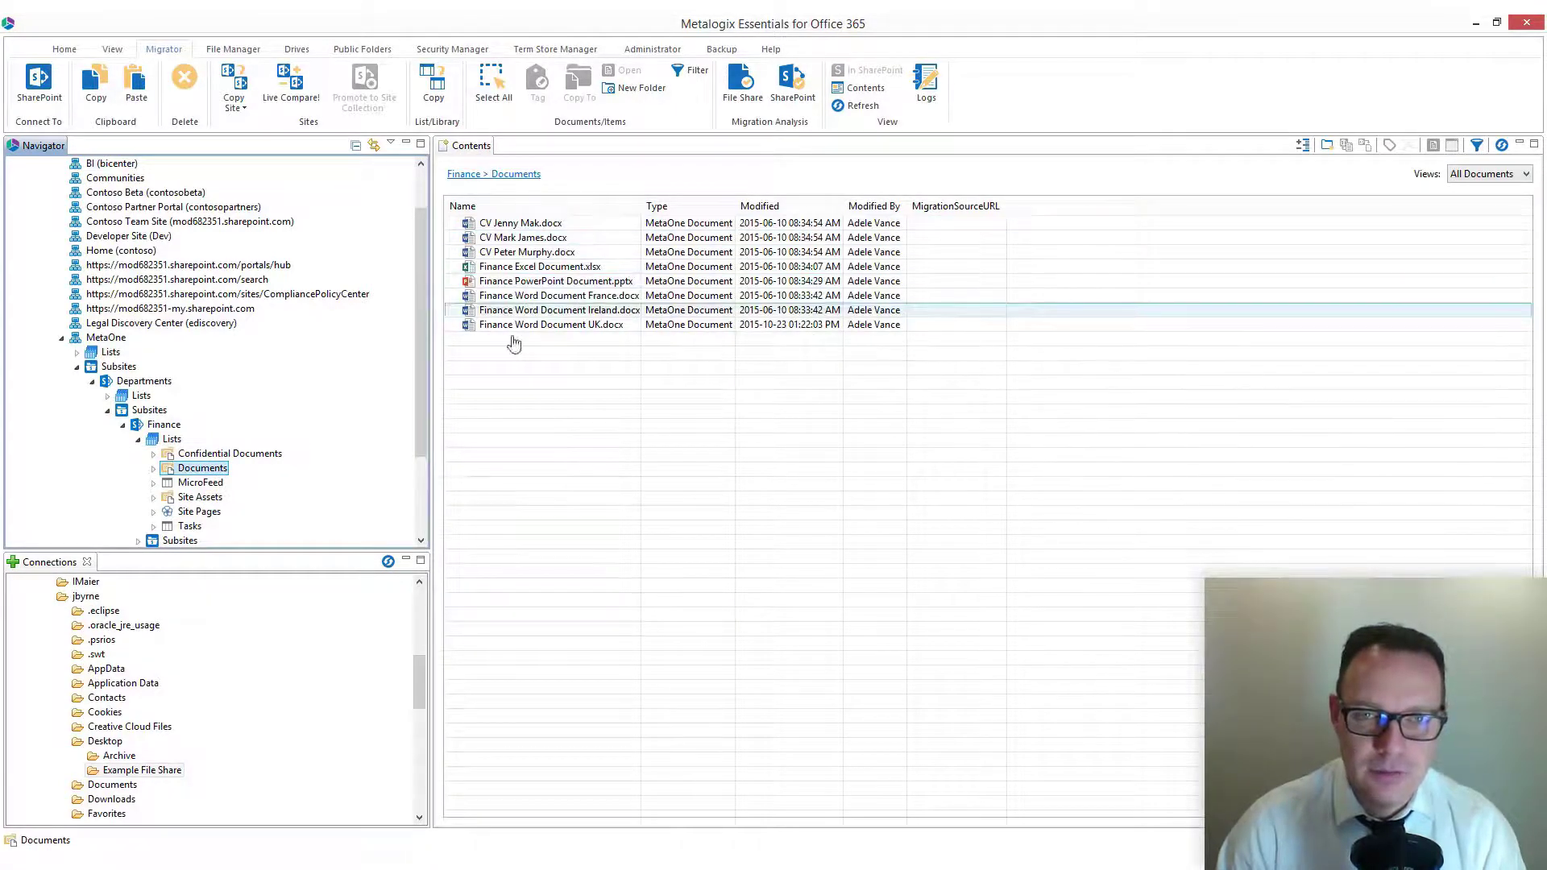
Step: View the Finance Documents library in the browser and check the Modified and Modified By columns of the migrated files
{"action": "right_click", "coordinate": [218, 468]}
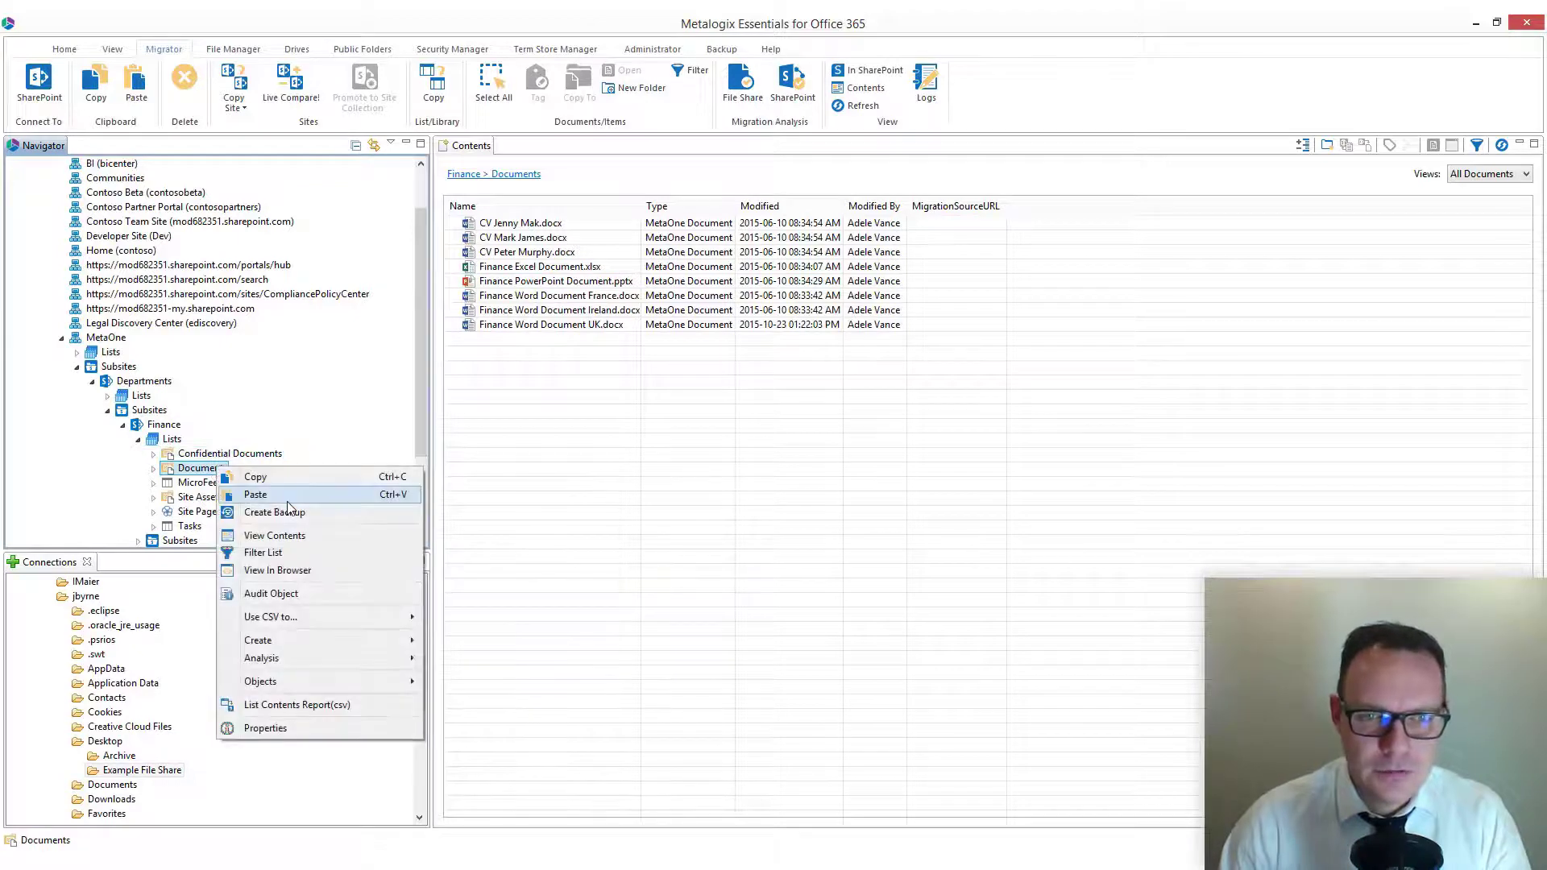
{"action": "left_click", "coordinate": [317, 569]}
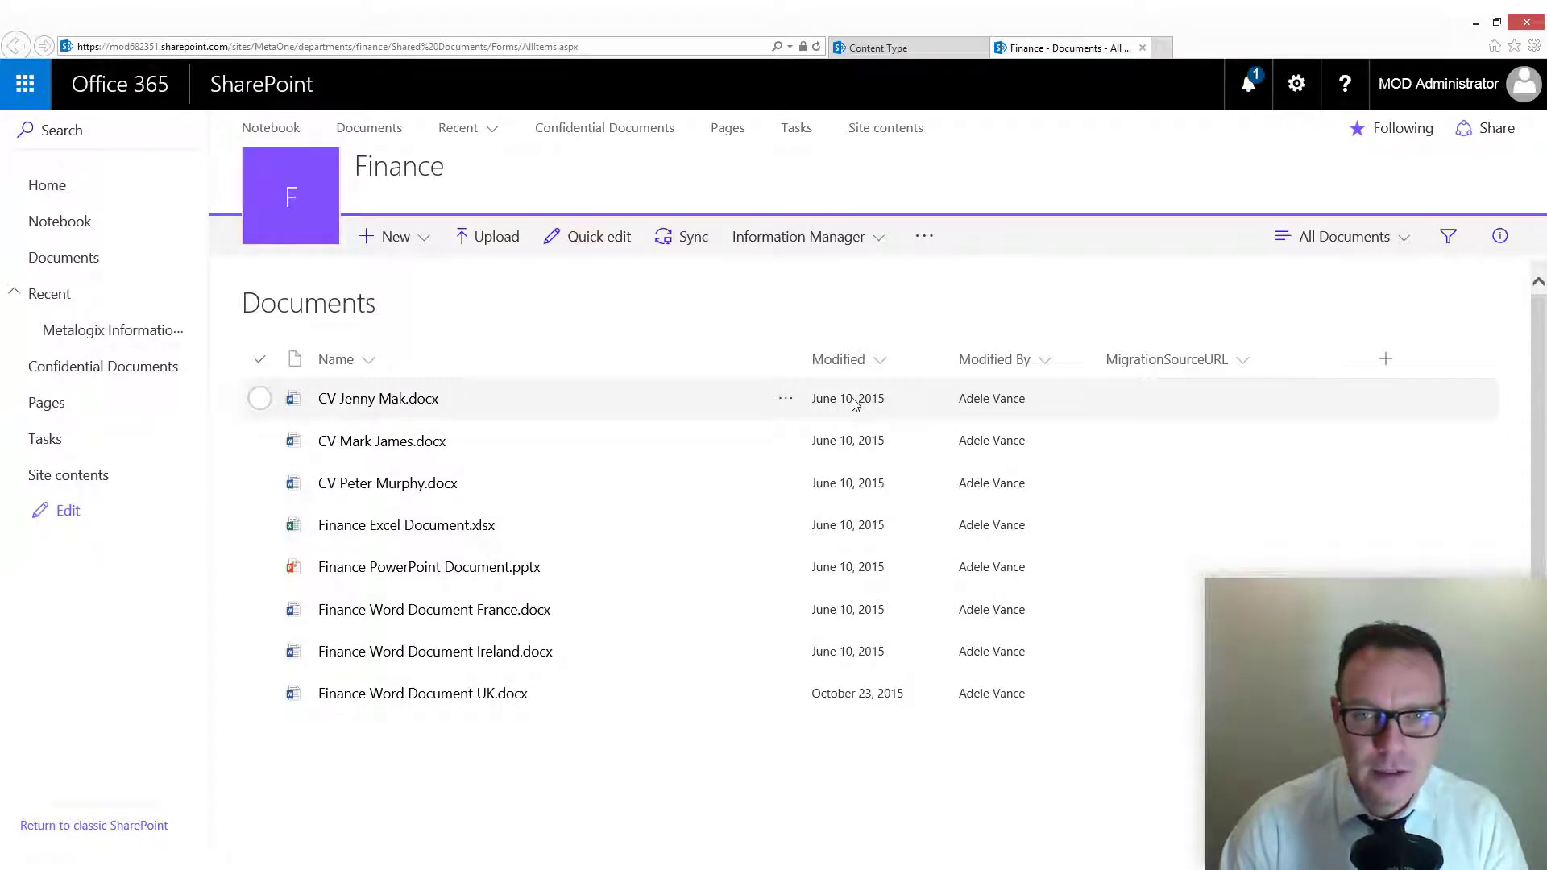
{"action": "mouse_move", "coordinate": [999, 401]}
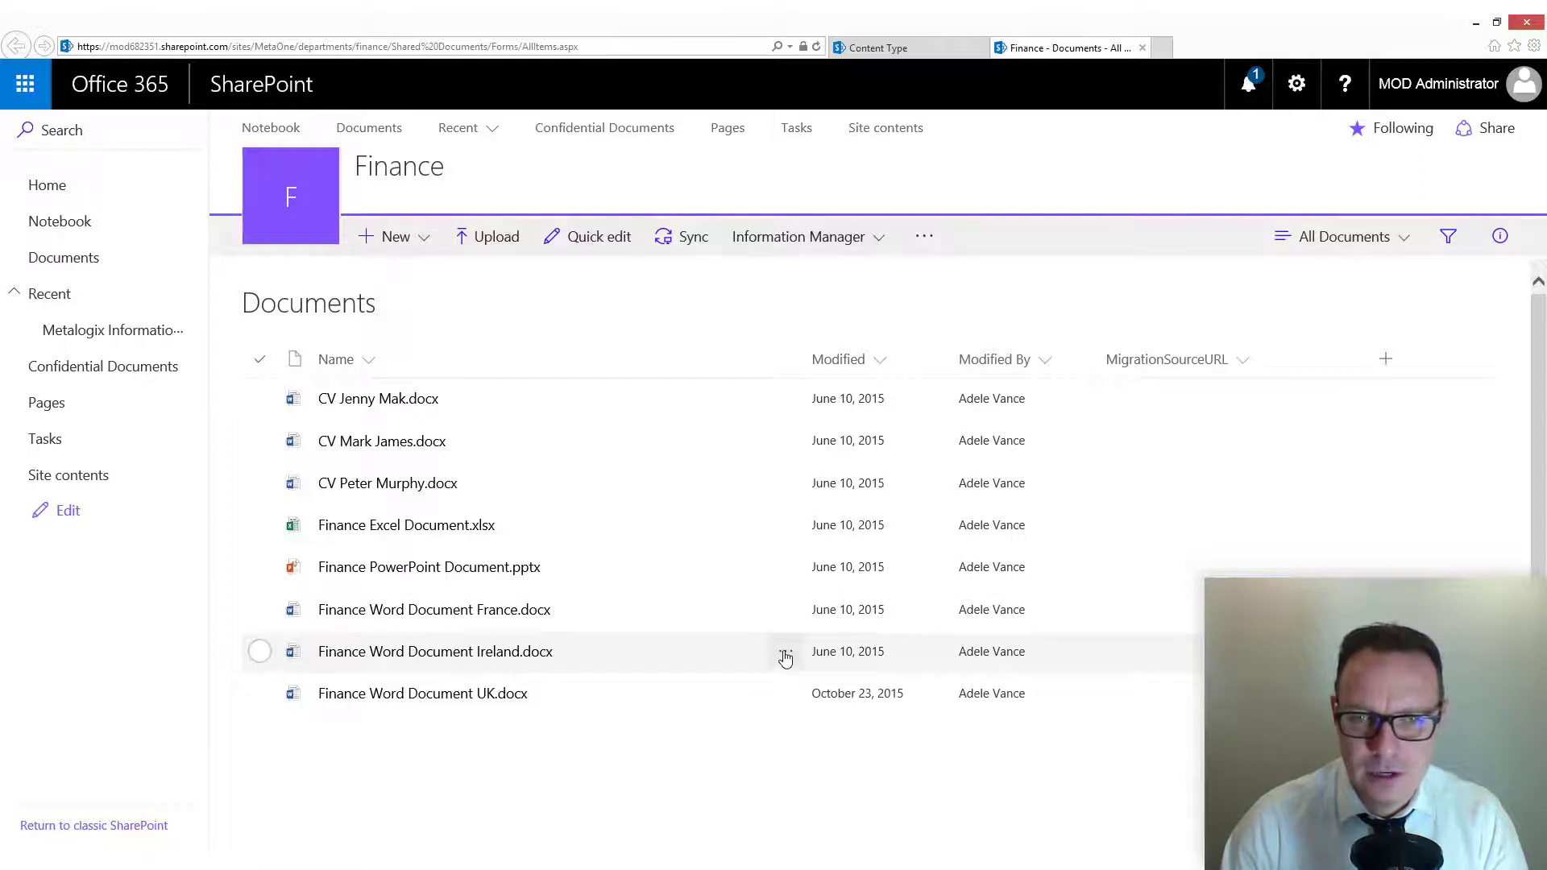
Step: Open the details of Finance Word Document Ireland.docx and examine its assigned metadata properties
{"action": "left_click", "coordinate": [785, 654]}
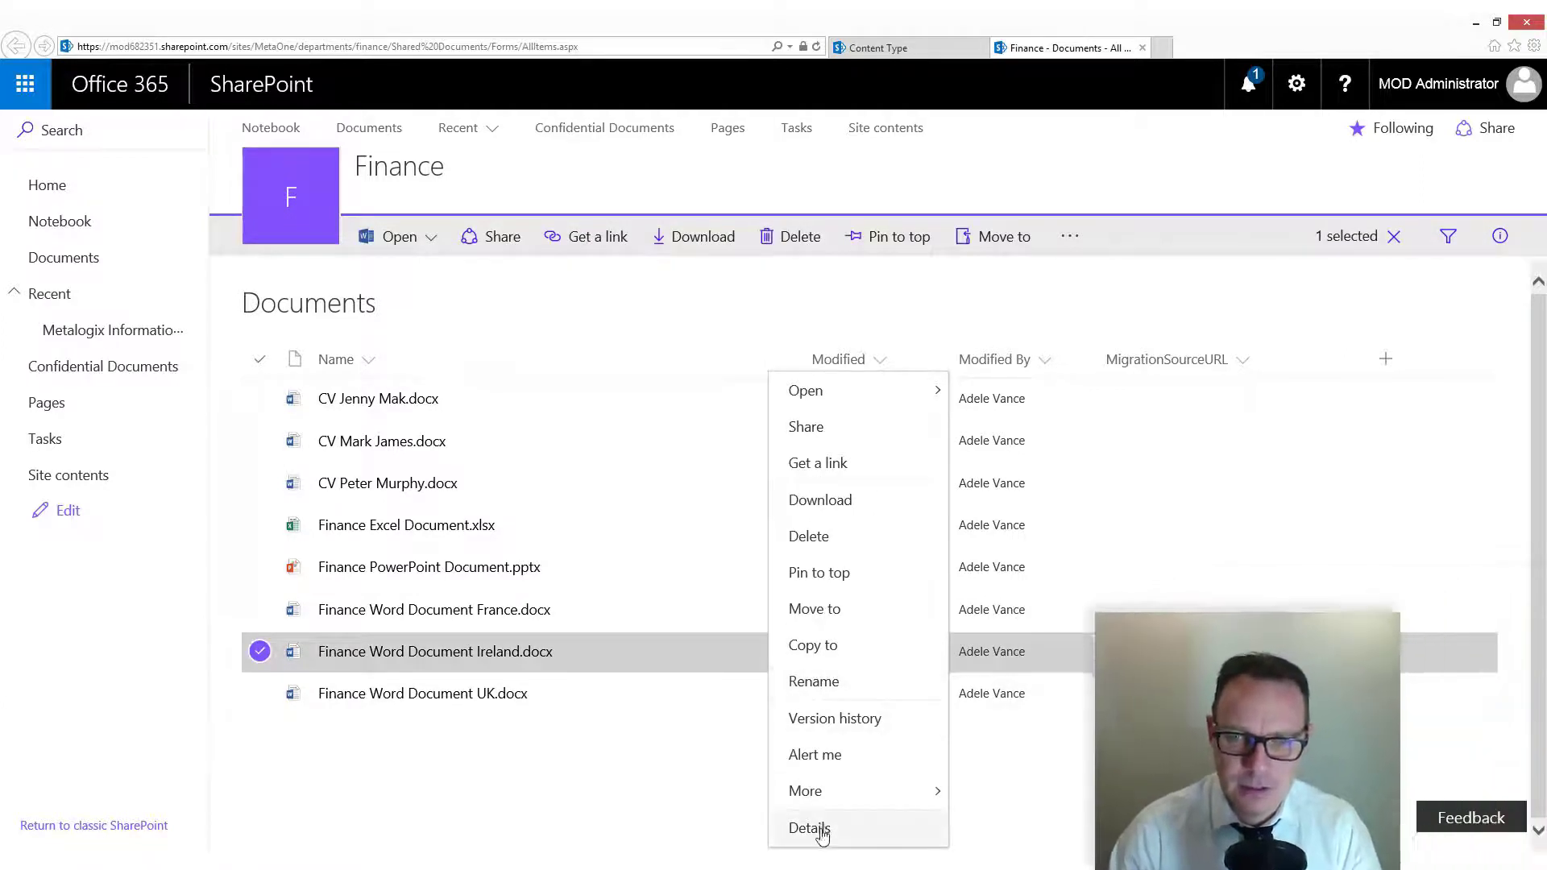
{"action": "left_click", "coordinate": [828, 830]}
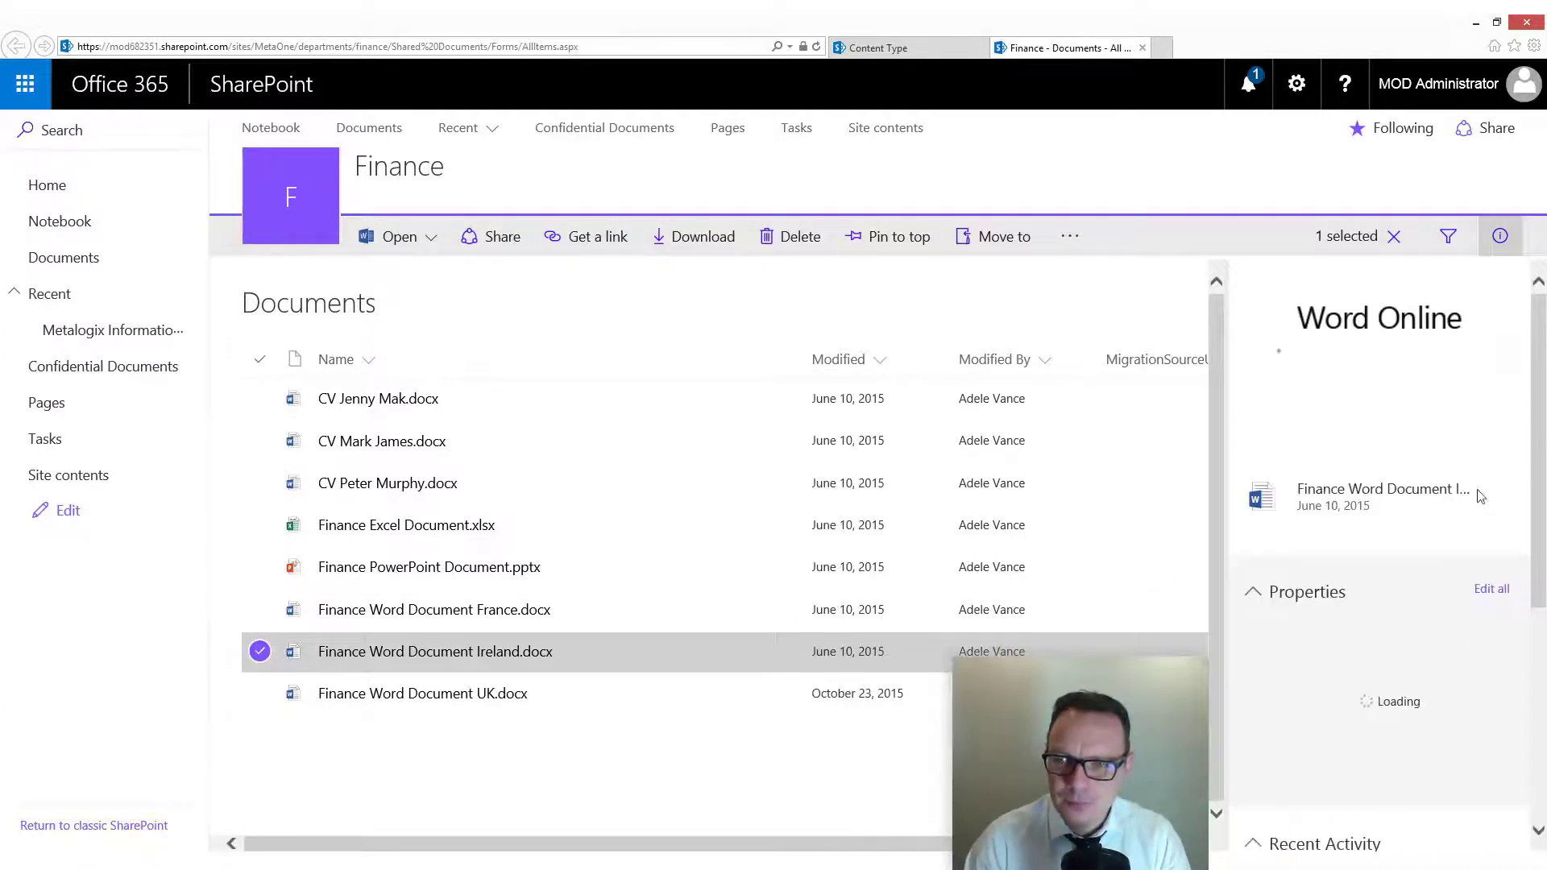
{"action": "left_click_drag", "start_coordinate": [1545, 431], "coordinate": [1545, 580]}
{"action": "scroll", "coordinate": [1337, 612], "scroll_direction": "up", "scroll_amount": 1}
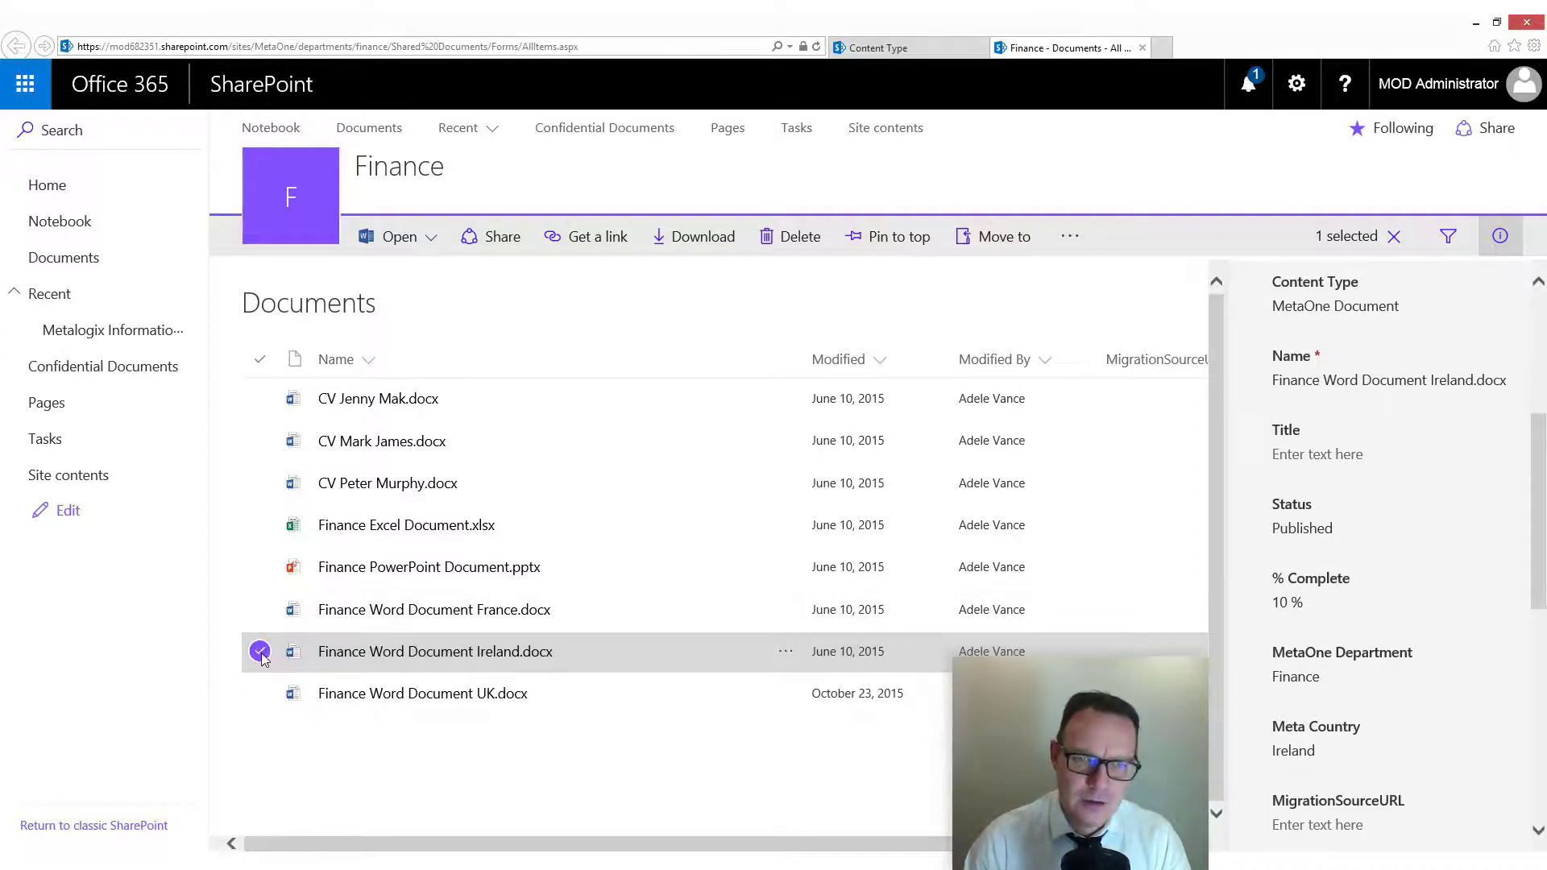
Step: Examine the metadata properties of Finance Word Document France.docx and deselect the file
{"action": "left_click", "coordinate": [263, 618]}
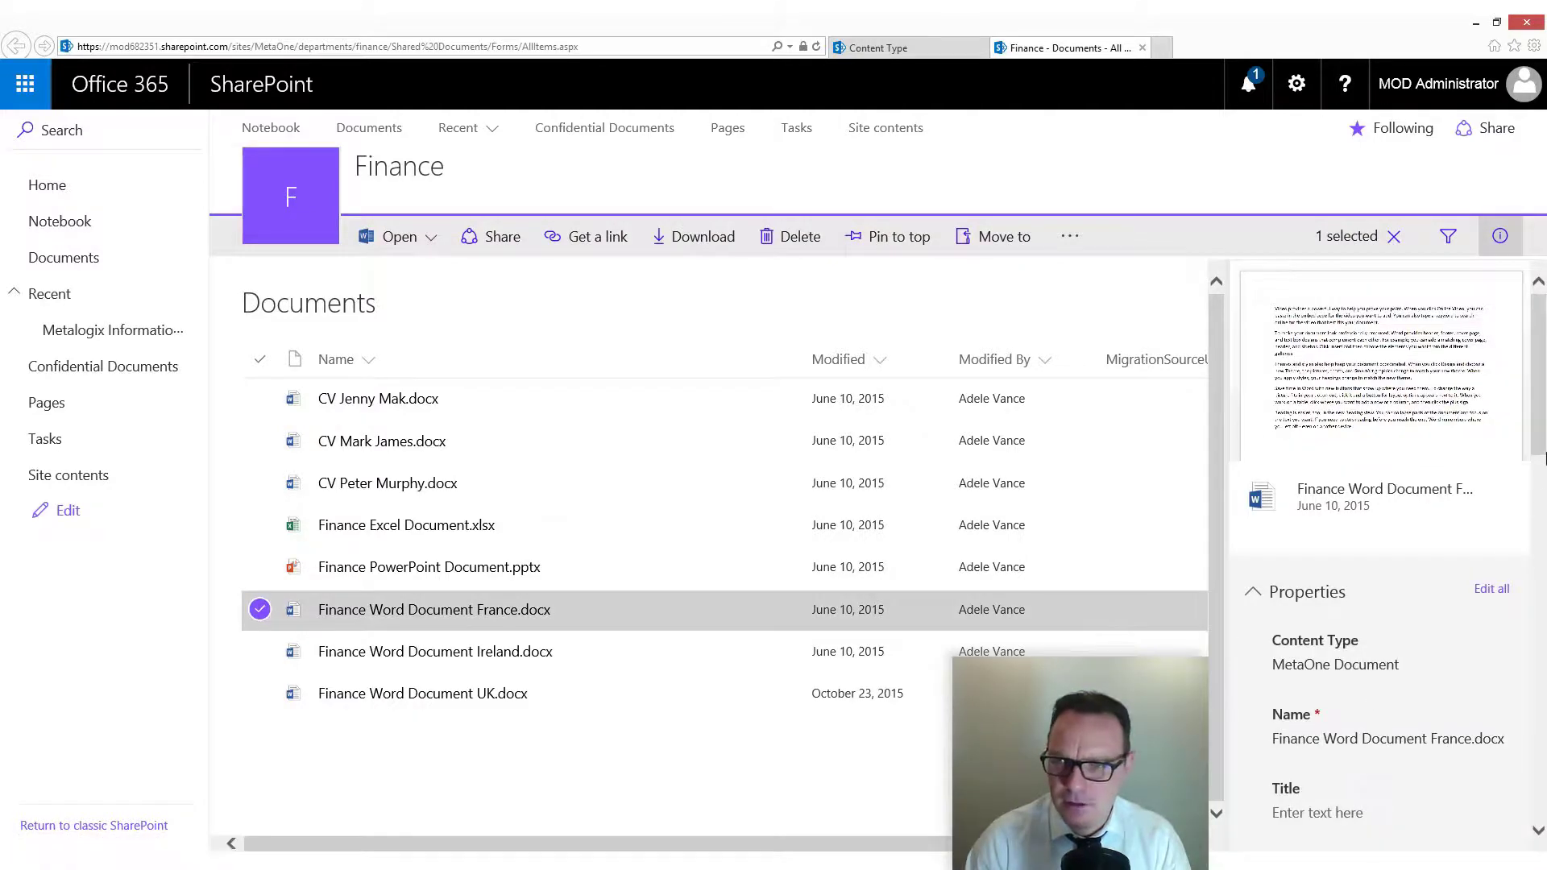
{"action": "scroll", "coordinate": [1546, 457], "scroll_direction": "down", "scroll_amount": 5}
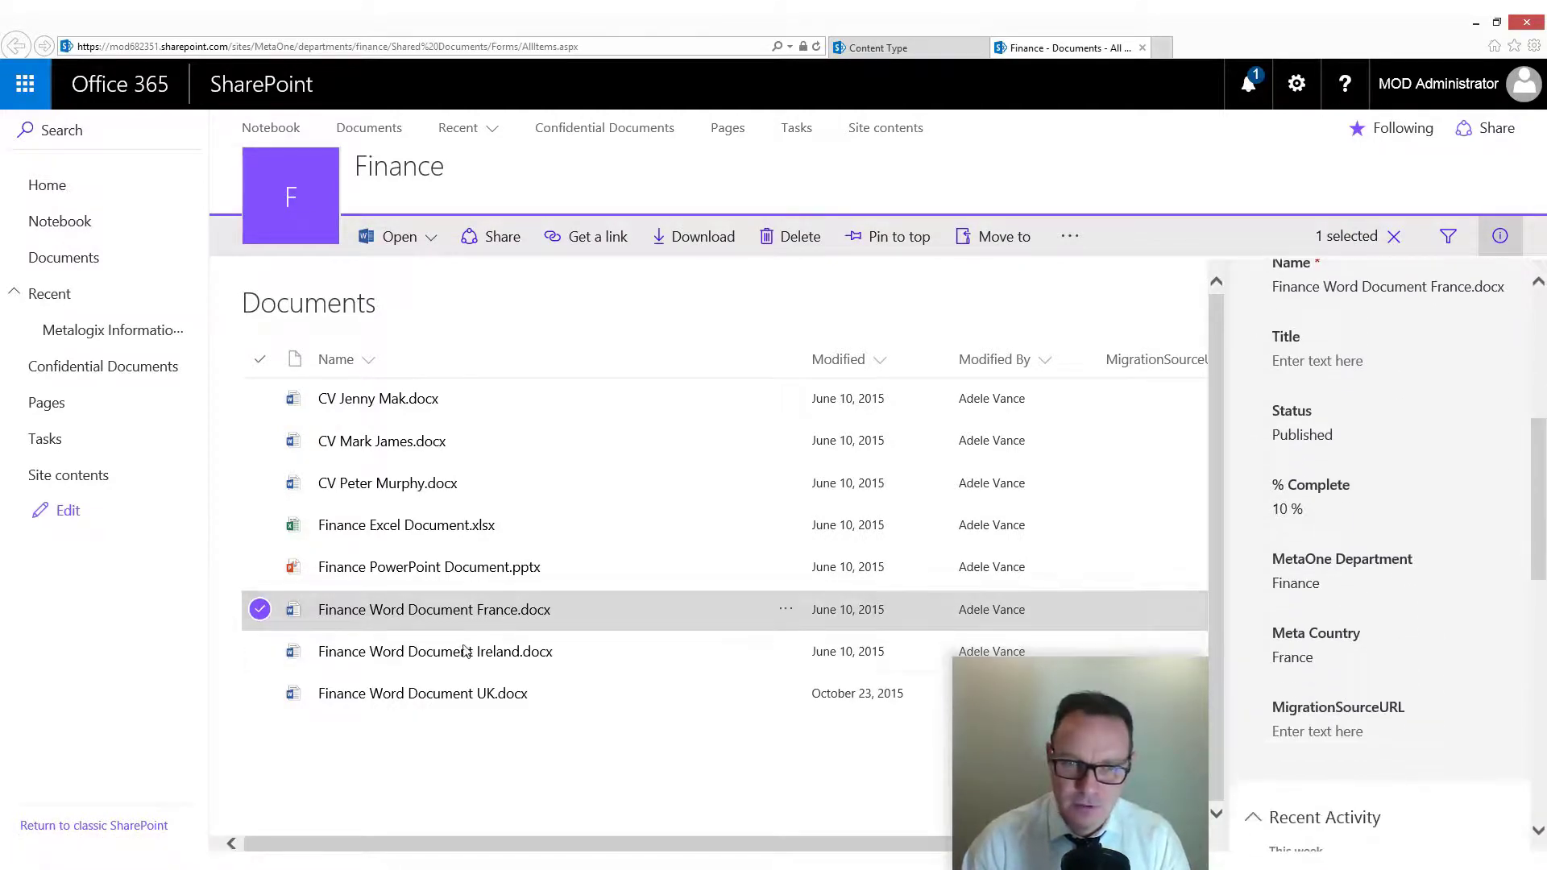
{"action": "left_click", "coordinate": [259, 609]}
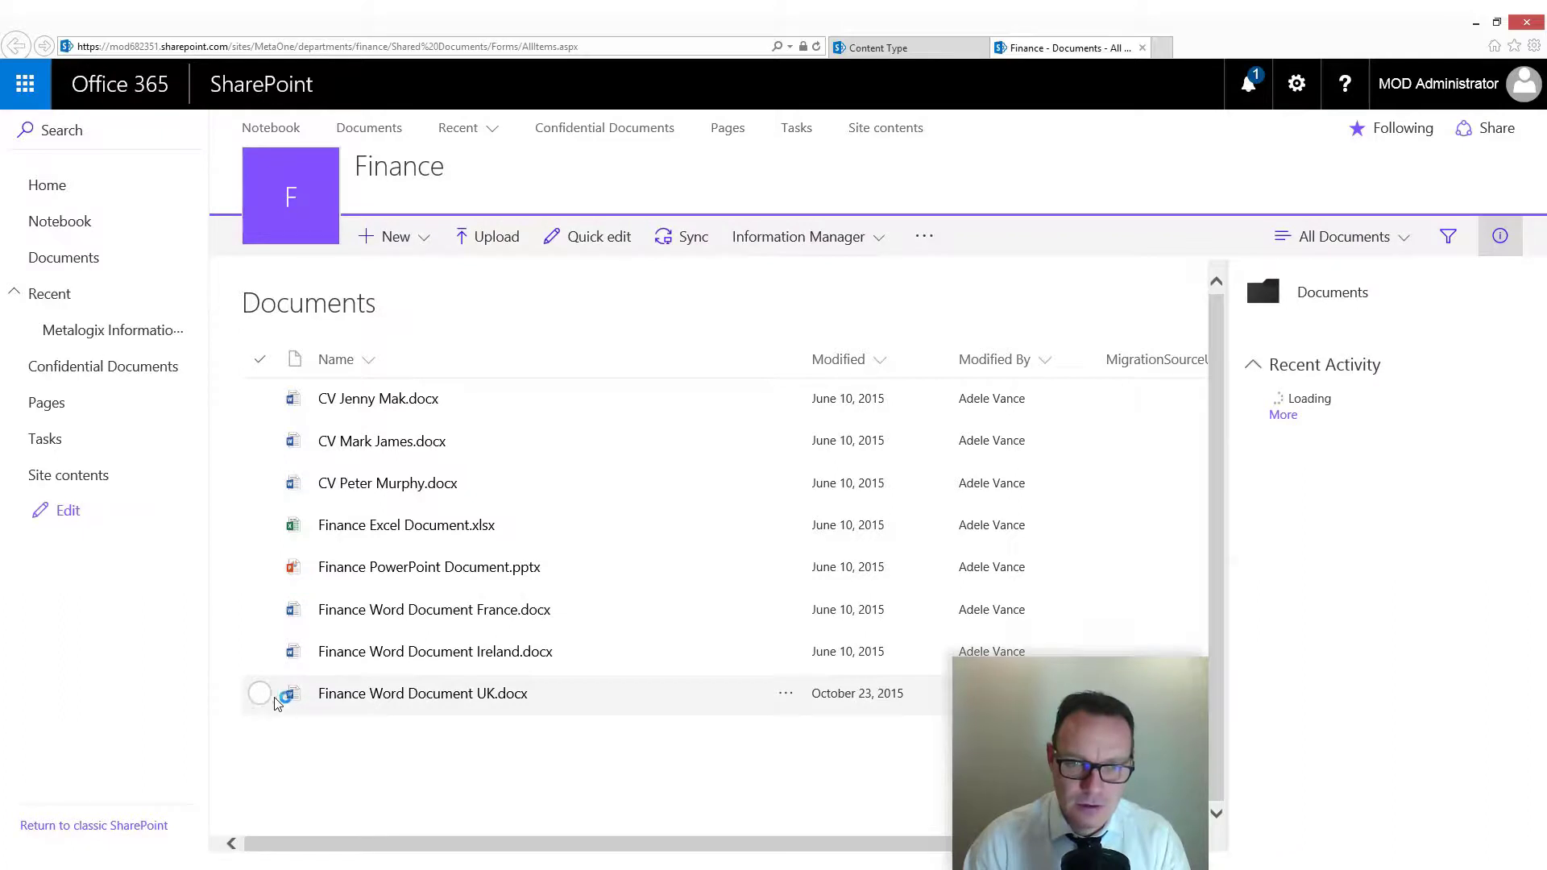
Step: Examine the metadata properties of Finance Word Document UK.docx and clear the selection
{"action": "left_click", "coordinate": [275, 701]}
{"action": "left_click_drag", "start_coordinate": [1540, 459], "coordinate": [1544, 608]}
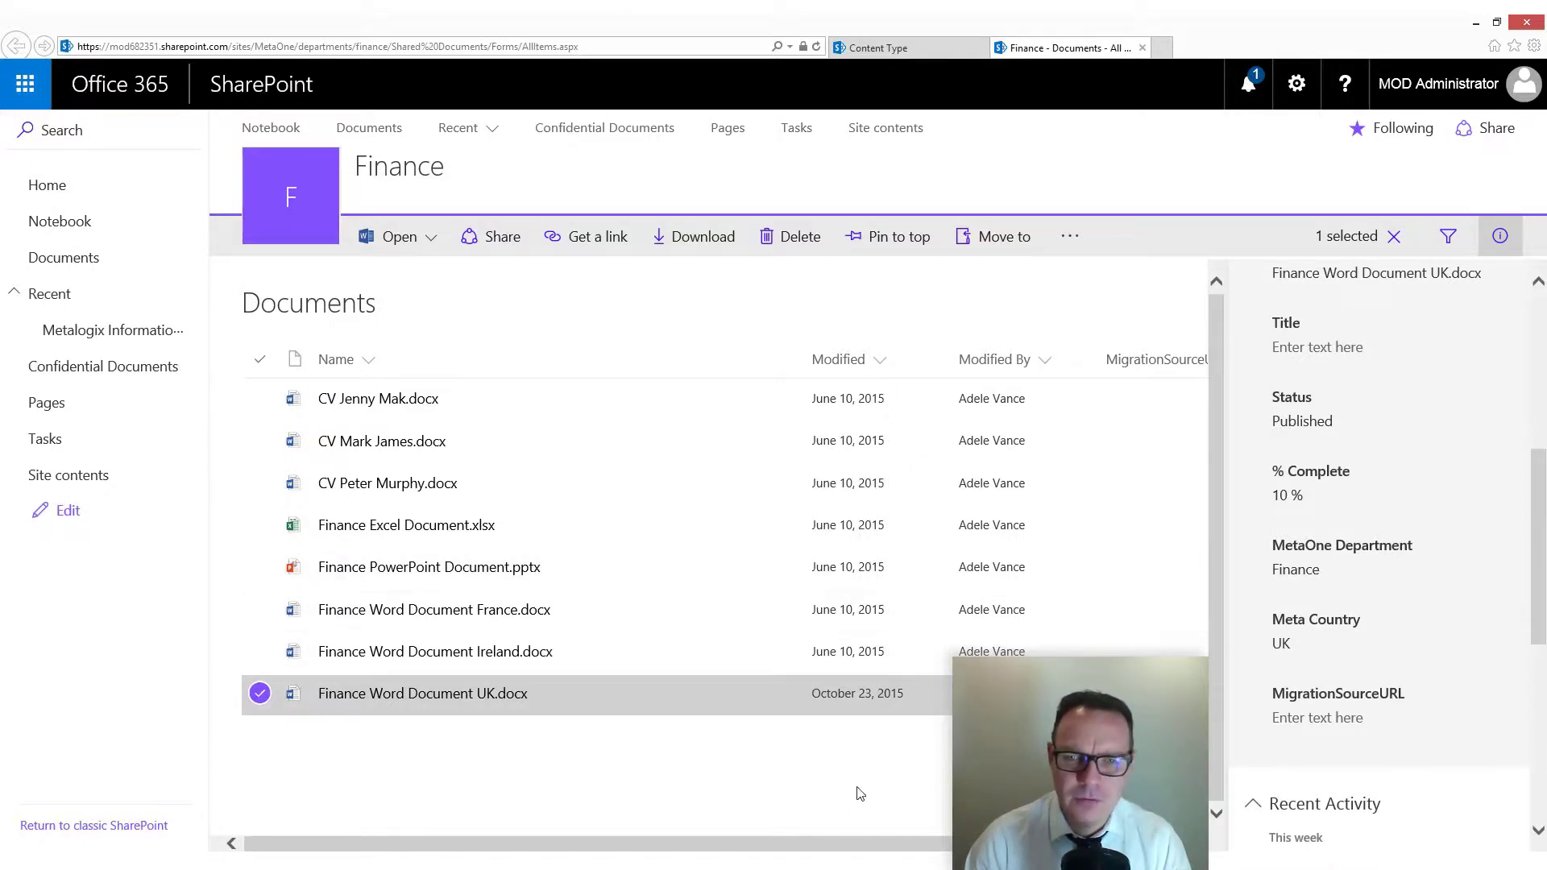
{"action": "left_click", "coordinate": [798, 756]}
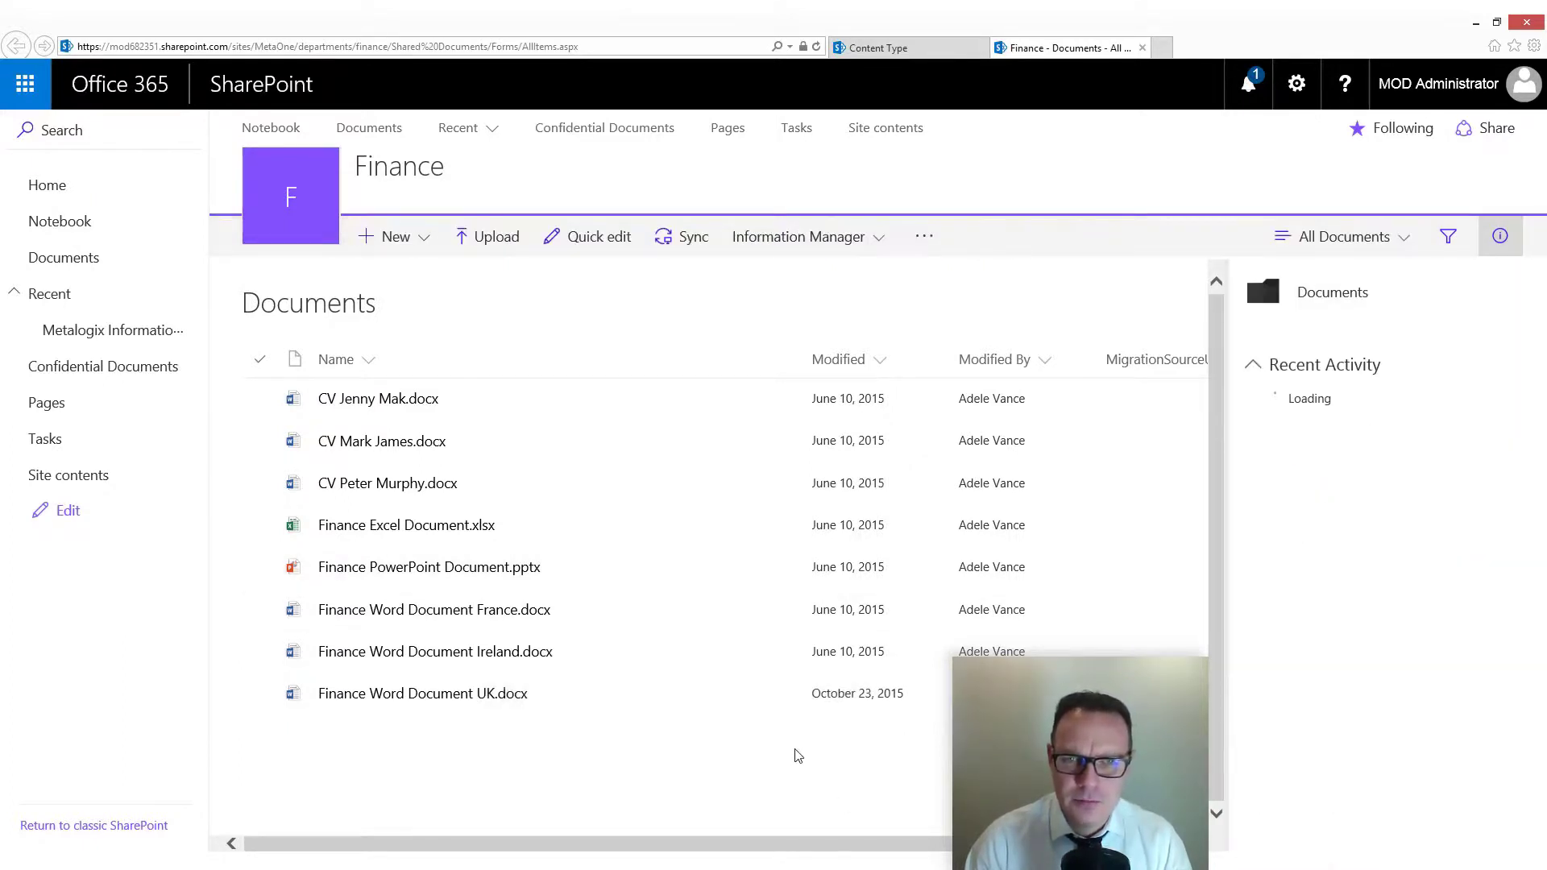